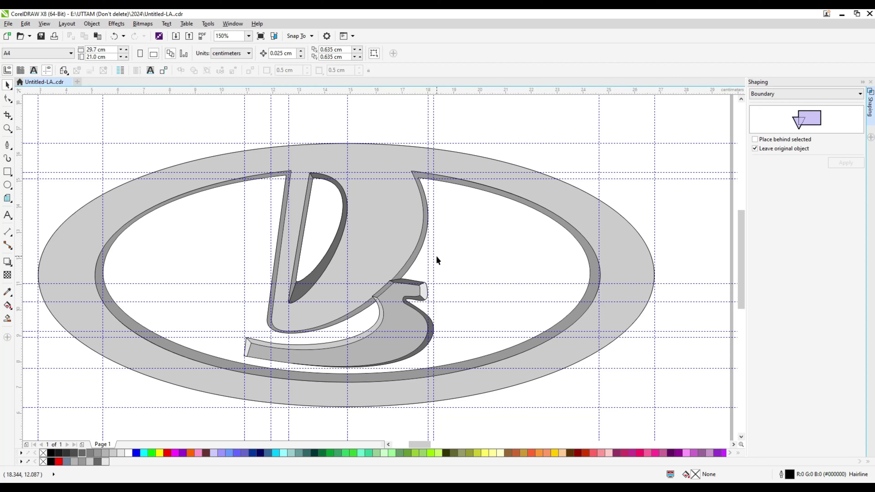
Fill the upper bevel strip along the emblem's lower tail with dark grey (#4D4D4D).
left_click(369, 330)
left_click(507, 166)
key("F3")
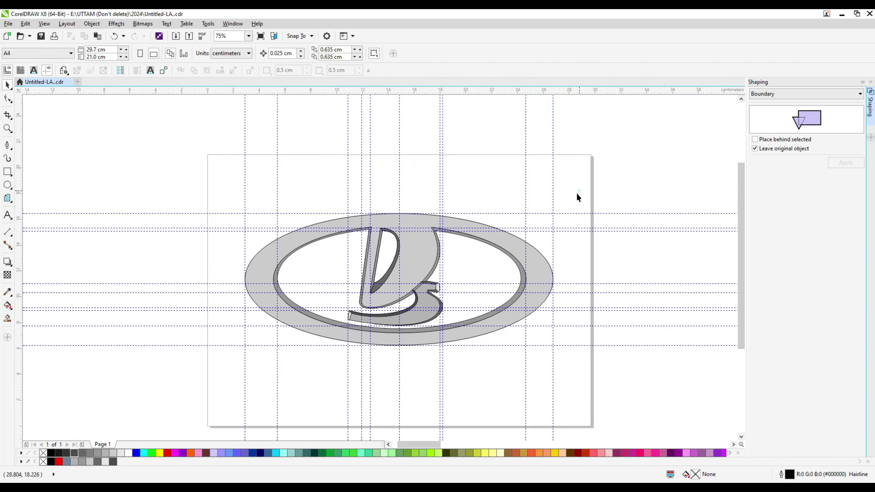
Create an unfilled copy of the outer oval, enlarged to about 24.47 × 10.70 cm around the emblem.
left_click_drag(554, 347, 556, 351)
scroll(429, 356, "up", 3)
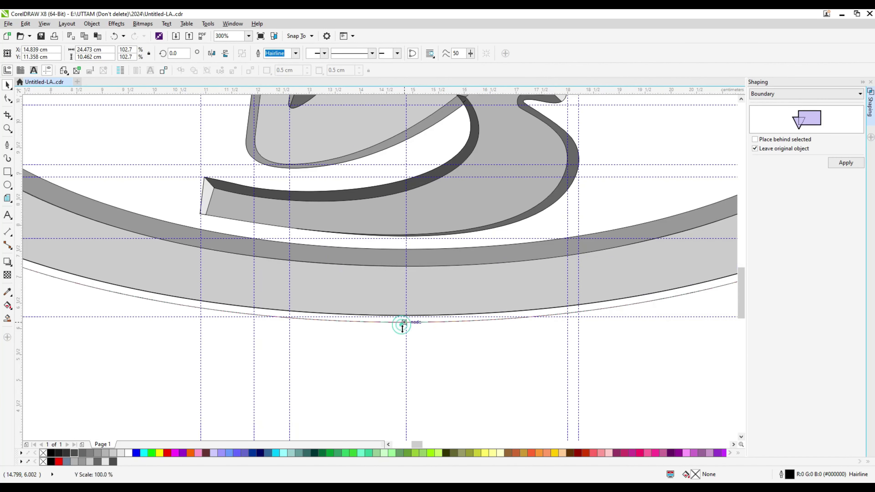
scroll(400, 322, "down", 3)
scroll(369, 270, "up", 2)
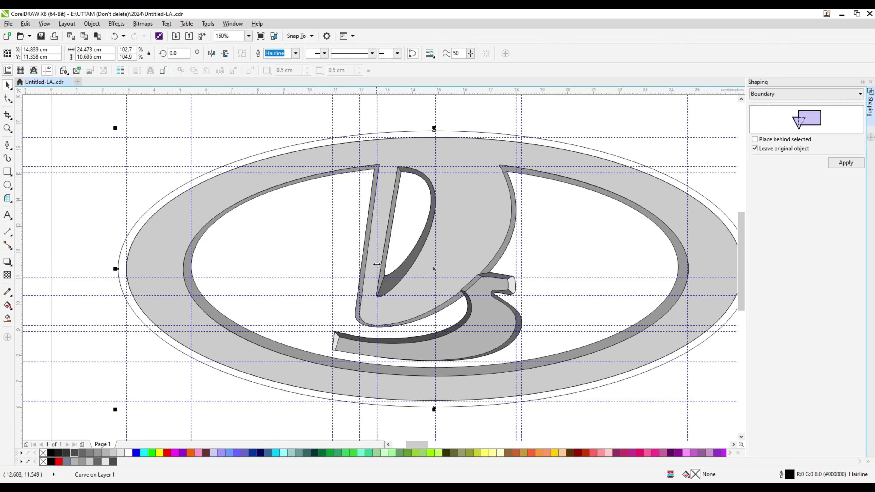
Draw a narrow vertical connector about 0.15 × 2.04 cm below the letter, fill it #CCCCCC and nudge it into place across the tail.
left_click(7, 172)
scroll(380, 341, "up", 2)
left_click_drag(397, 312, 409, 419)
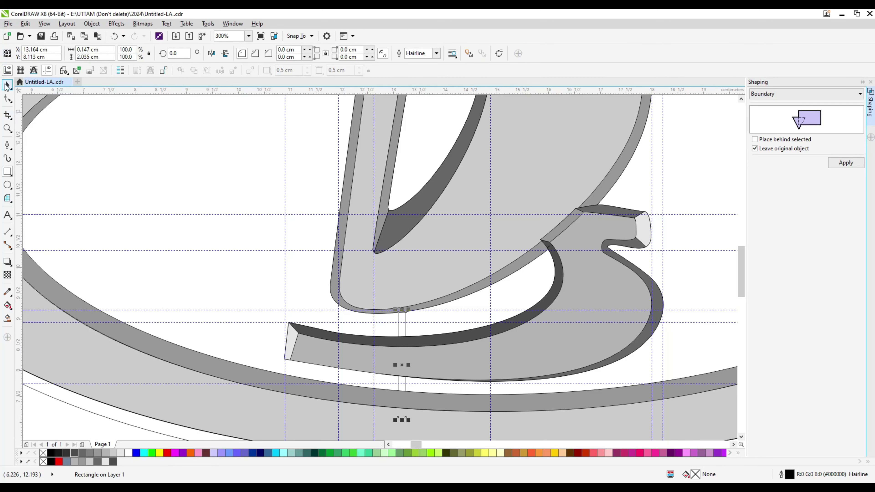
left_click(114, 453)
key("Left")
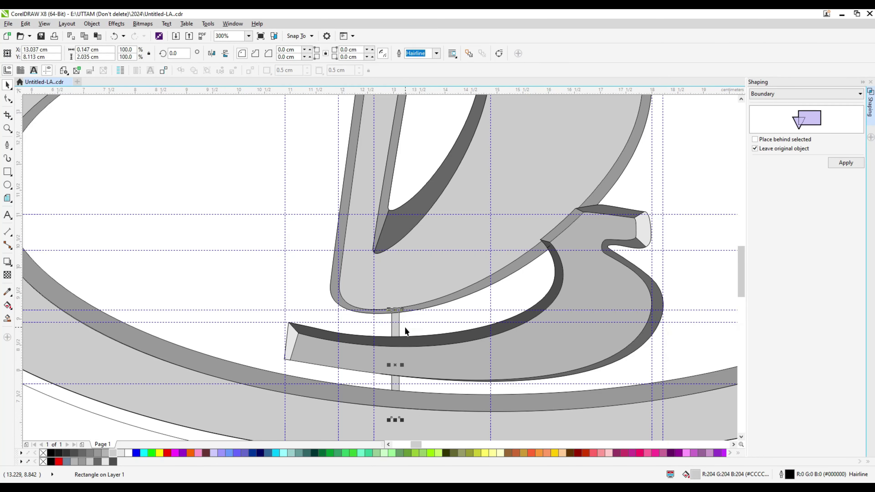
scroll(401, 325, "down", 3)
scroll(488, 257, "up", 3)
Delete the extra node at the dark tail strip's upper corner where it meets the letter's curved bevel.
key("F10")
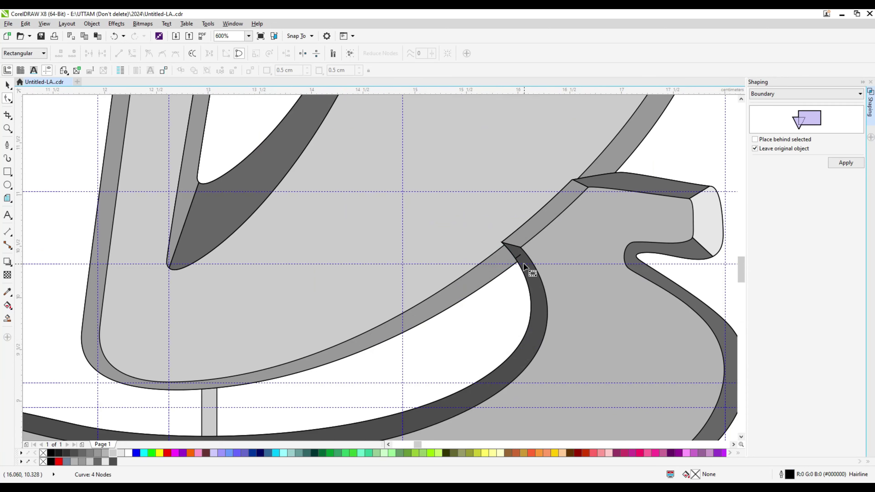
scroll(507, 263, "up", 2)
scroll(444, 206, "up", 1)
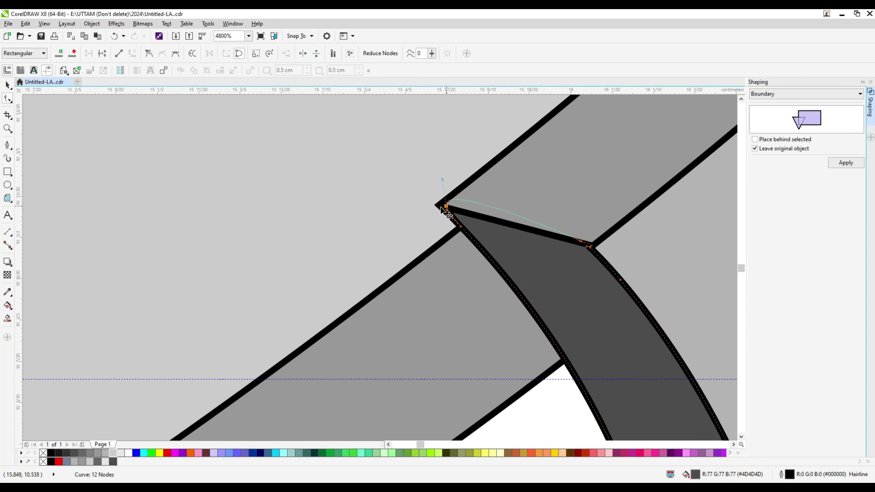
double_click(446, 207)
scroll(444, 211, "up", 1)
scroll(410, 243, "down", 1)
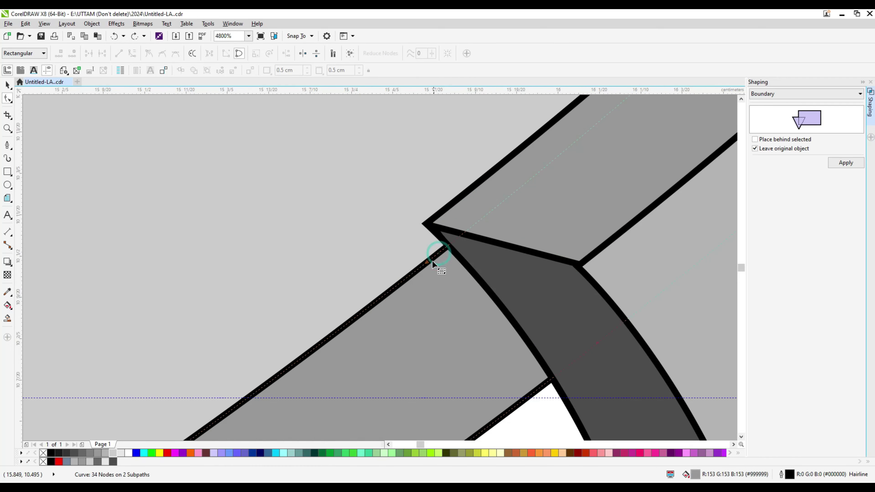
Examine the joints between the letter's curved bevel and the tail at close range for stray nodes.
scroll(402, 244, "down", 3)
scroll(458, 289, "up", 1)
left_click(473, 222)
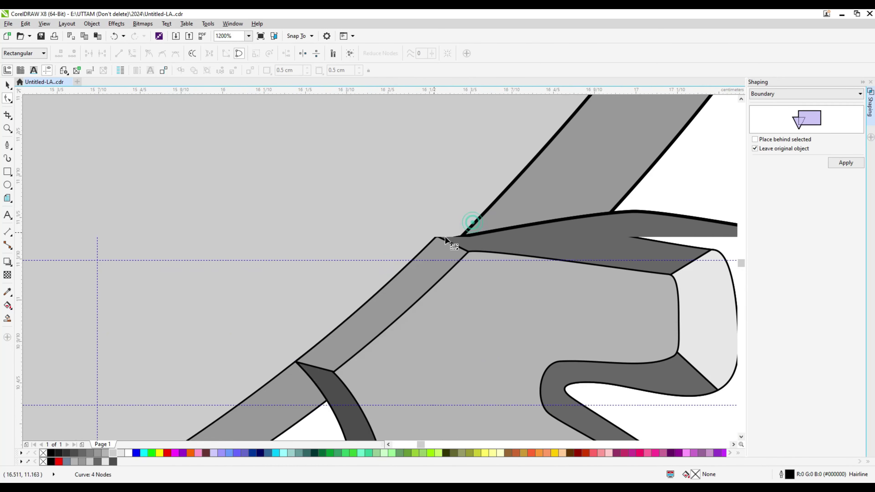
scroll(434, 260, "down", 4)
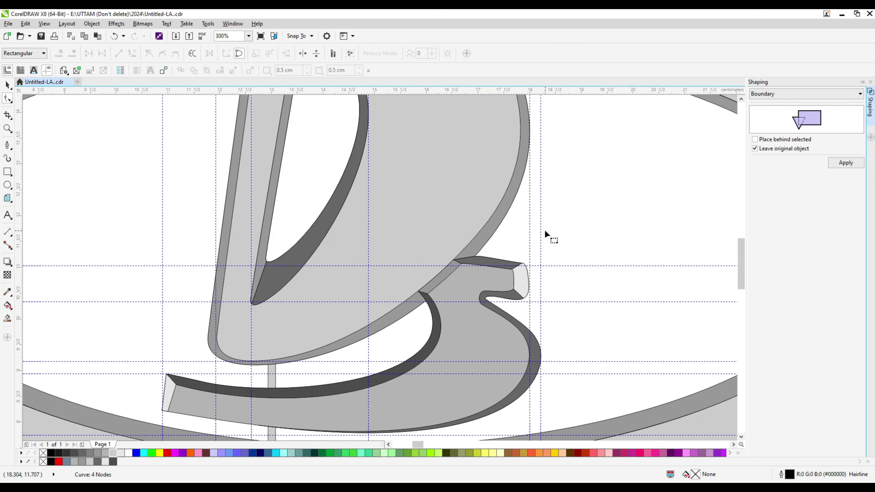
scroll(396, 298, "up", 4)
left_click(562, 210)
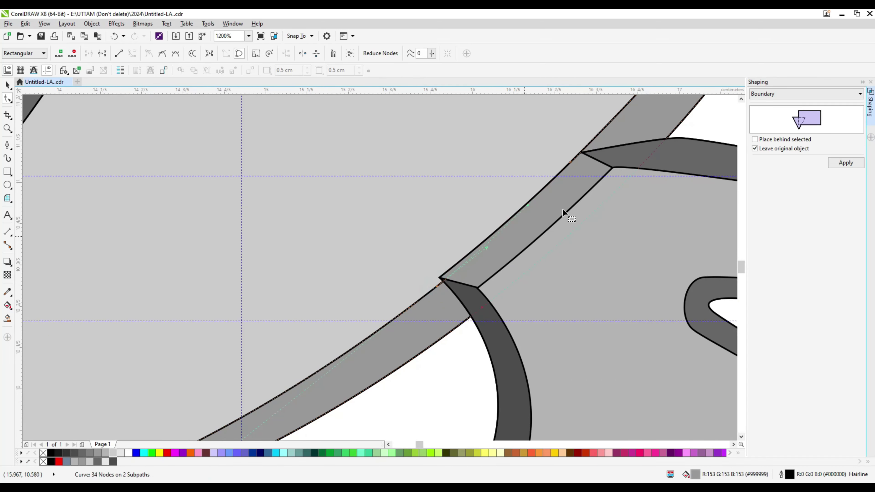
scroll(576, 175, "up", 1)
scroll(478, 244, "down", 3)
Remove the extra node from the upper edge of the tail's right-hand bevel and clean up the adjoining corner segment.
scroll(522, 201, "up", 3)
left_click(523, 200)
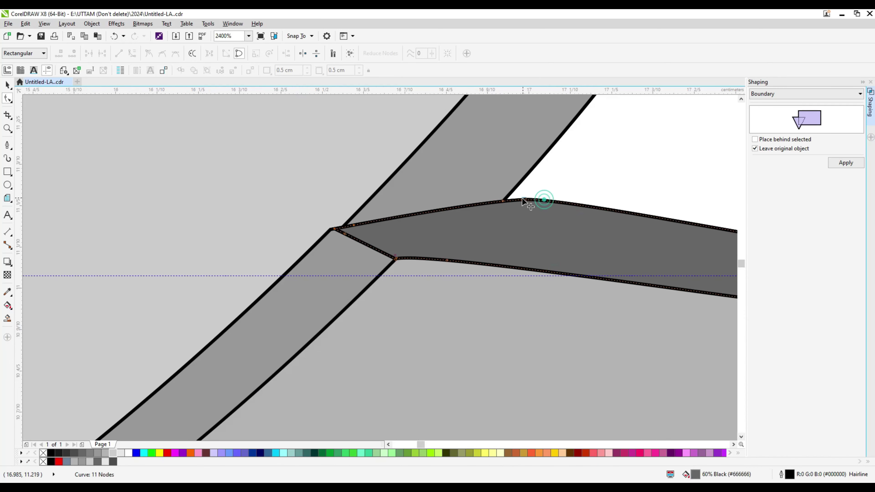
right_click(523, 200)
left_click(526, 217)
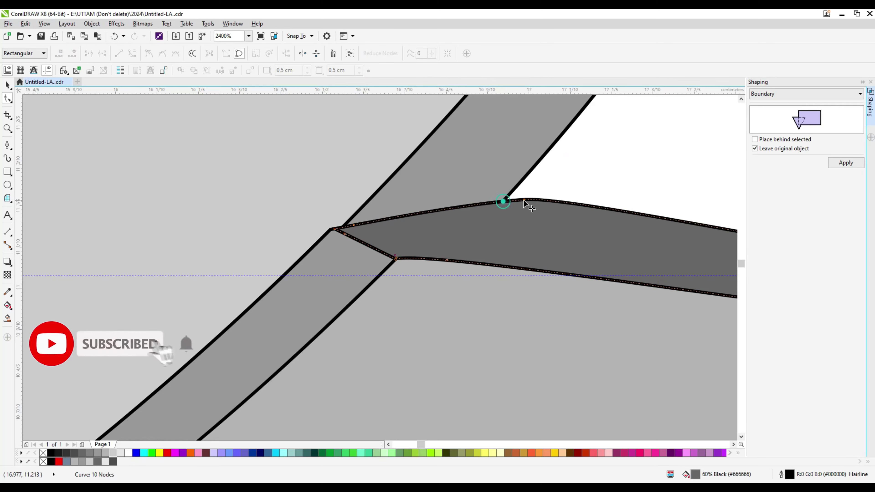
right_click(481, 199)
left_click(503, 229)
scroll(539, 181, "down", 4)
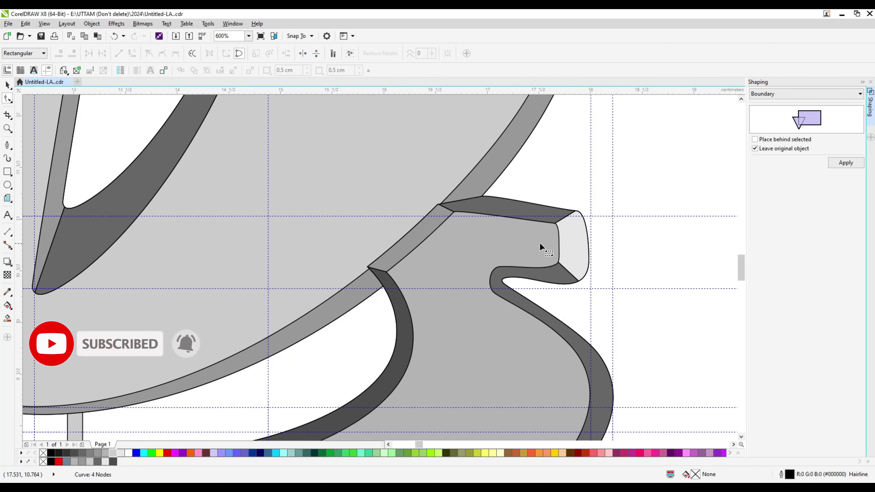
Clean up the dark tail strip's corner nodes where the strip meets the tail's grey face.
scroll(583, 229, "down", 1)
left_click(475, 272)
scroll(475, 273, "up", 4)
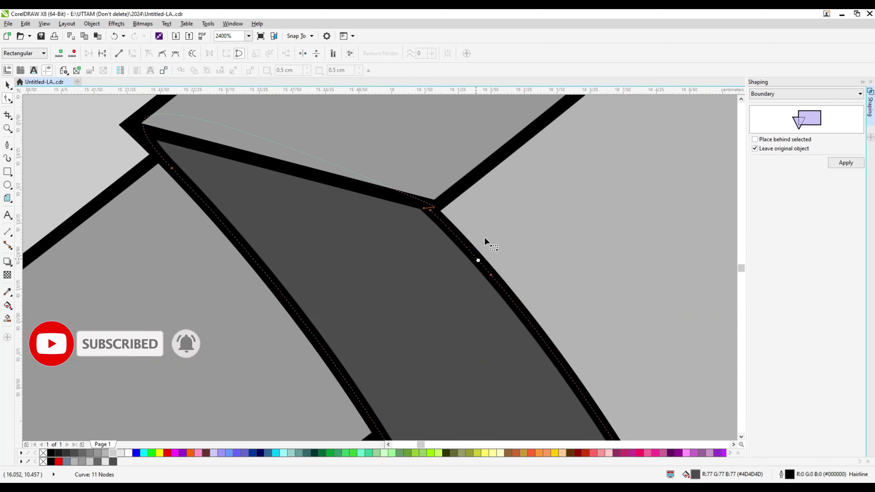
scroll(437, 221, "down", 2)
left_click(437, 221)
scroll(426, 220, "up", 2)
left_click(413, 219)
scroll(461, 223, "down", 1)
left_click(461, 223)
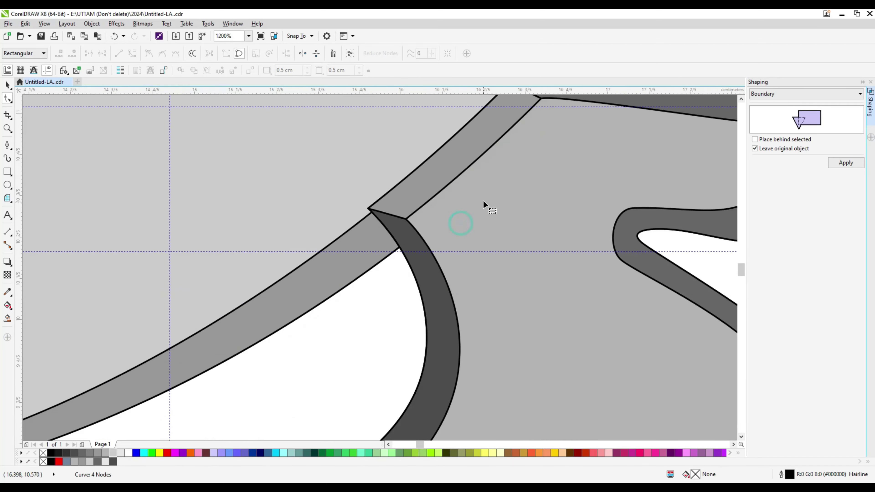
Create a Smart Fill shape over the tail's face in blue-grey (C:40 M:20 Y:0 K:40) without an outline.
scroll(483, 203, "down", 2)
left_click(7, 318)
left_click(403, 303)
key("space")
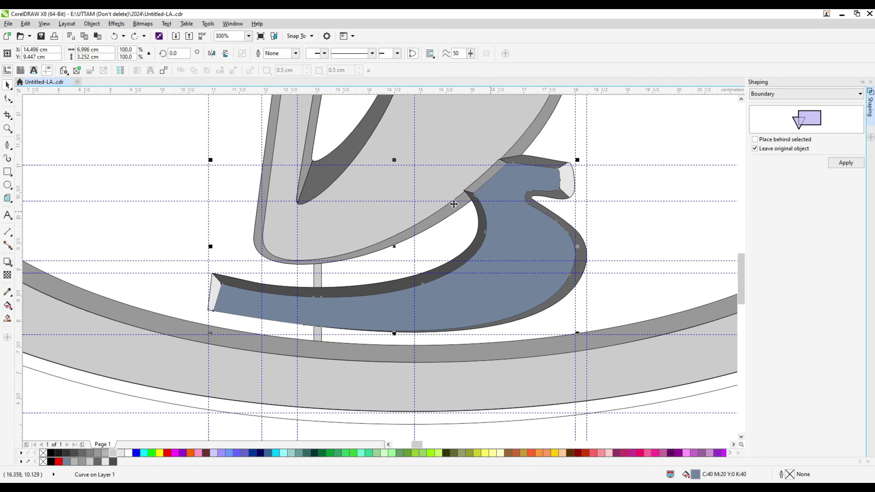
Delete the surplus nodes at the blue-grey face's corner where the dark strip meets the letter's bevel.
scroll(495, 195, "up", 3)
key("F10")
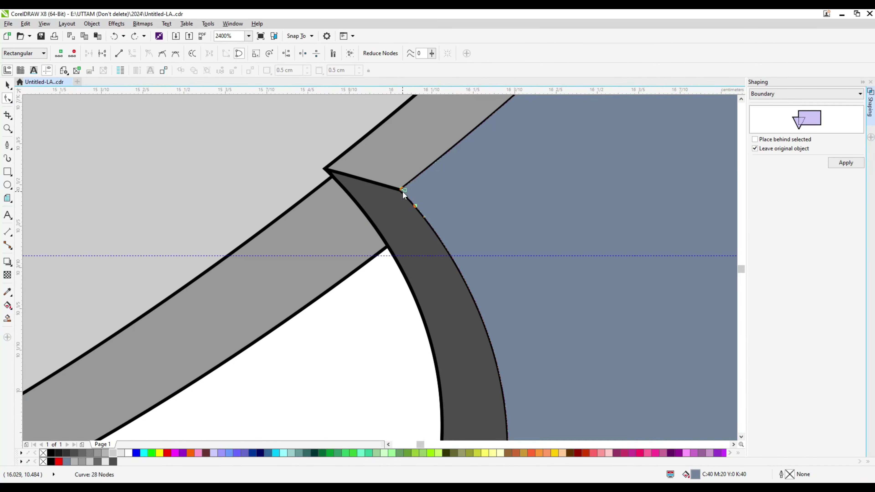
right_click(403, 195)
left_click(347, 237)
scroll(391, 196, "up", 3)
left_click_drag(350, 193, 365, 205)
scroll(368, 207, "up", 1)
left_click_drag(343, 171, 344, 173)
key("Delete")
scroll(345, 177, "up", 1)
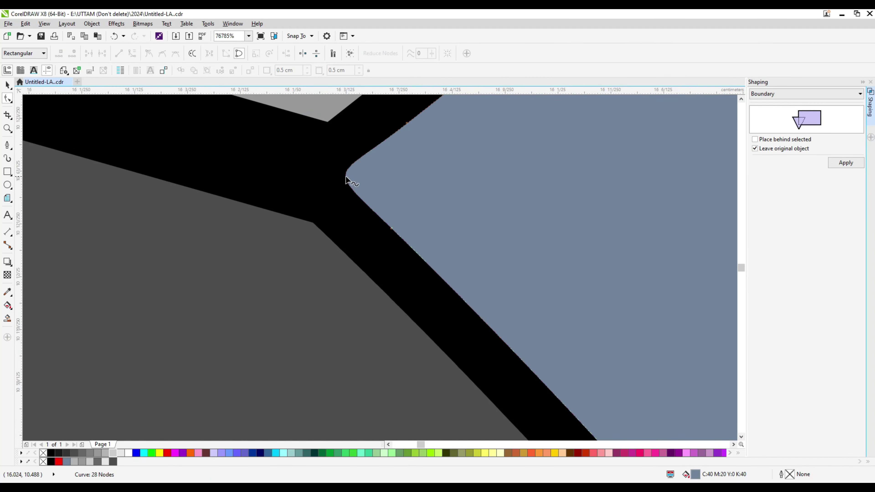
key("Delete")
scroll(357, 181, "down", 2)
scroll(432, 215, "up", 1)
scroll(455, 228, "down", 2)
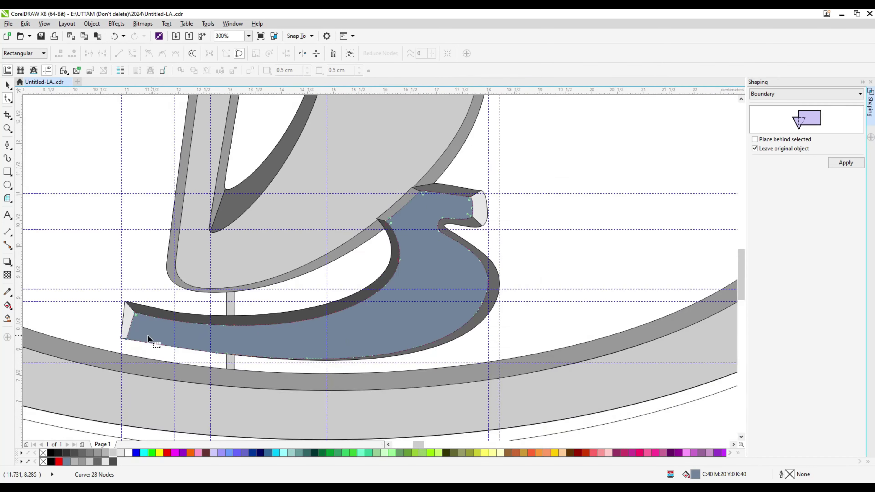
Delete the surplus nodes at the upper corner of the blue-grey face's left end.
scroll(211, 221, "up", 3)
left_click_drag(195, 132, 234, 148)
key("Delete")
scroll(206, 138, "up", 2)
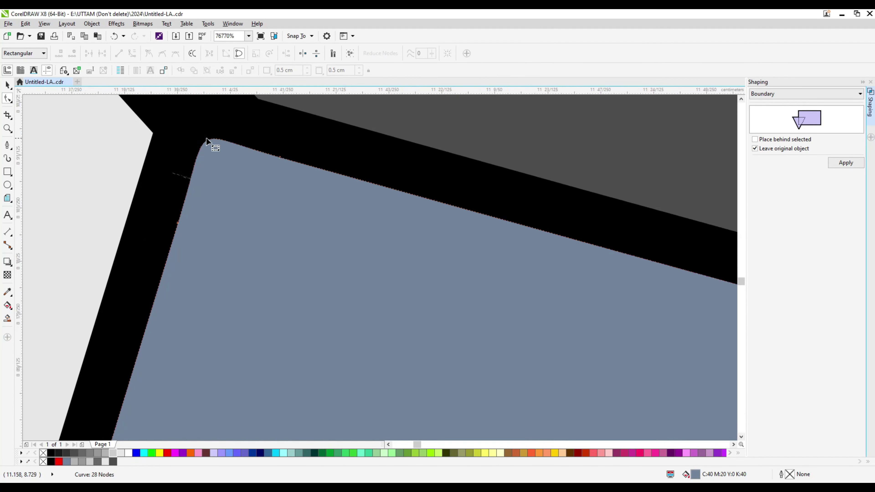
scroll(220, 193, "down", 7)
left_click(151, 287)
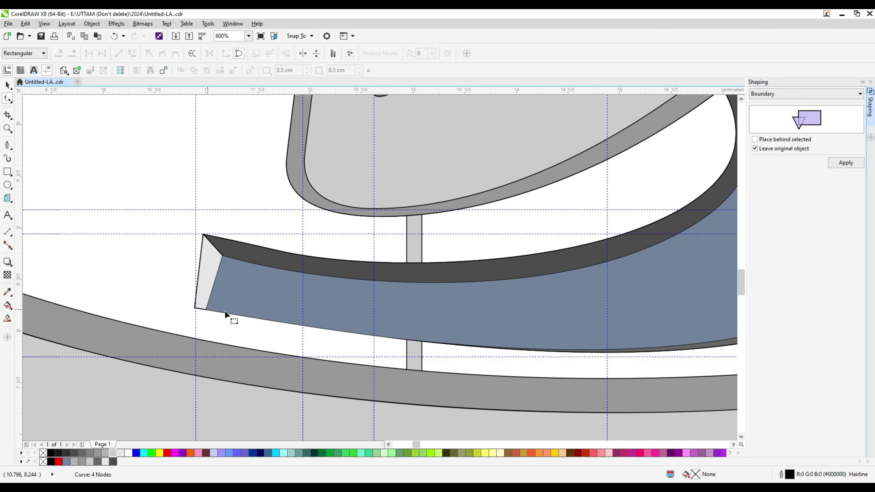
Round off the grey ring bevel's inner corner beside the top of the letter's stem by editing its corner node.
scroll(224, 286, "down", 2)
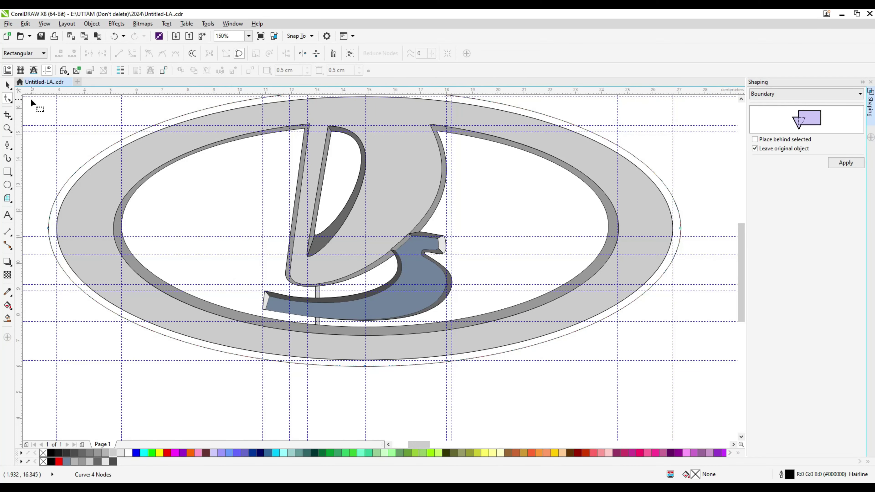
left_click(306, 127)
scroll(307, 126, "up", 3)
scroll(273, 169, "up", 1)
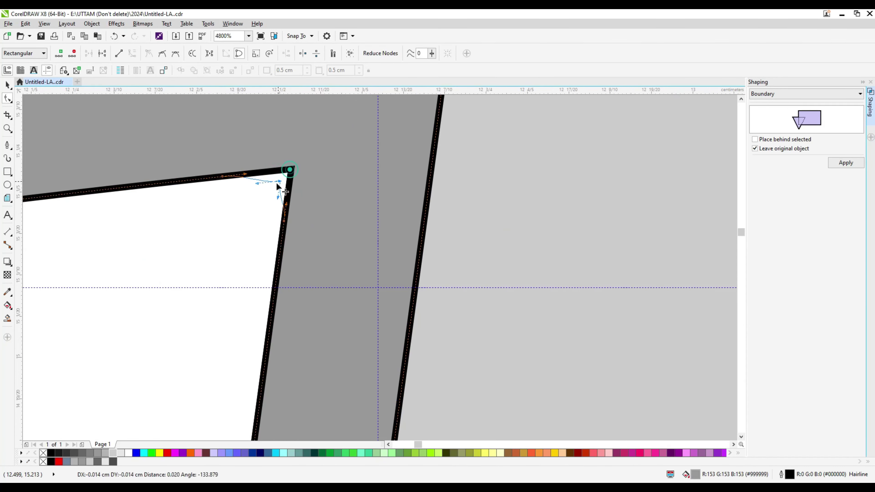
scroll(429, 220, "down", 1)
Inspect the spike at the top corner of the letter's inner opening, test-shifting the surrounding shapes to find its source.
left_click(429, 186)
scroll(429, 186, "up", 2)
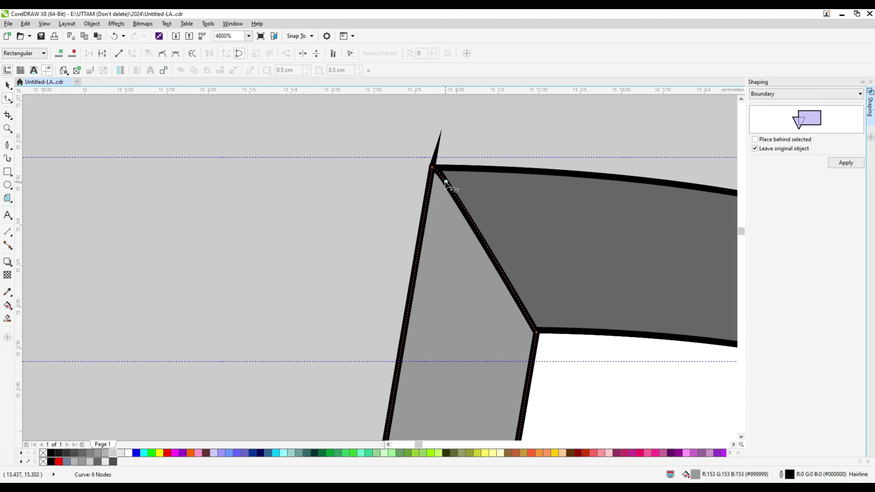
scroll(414, 146, "up", 1)
scroll(410, 123, "down", 1)
key("space")
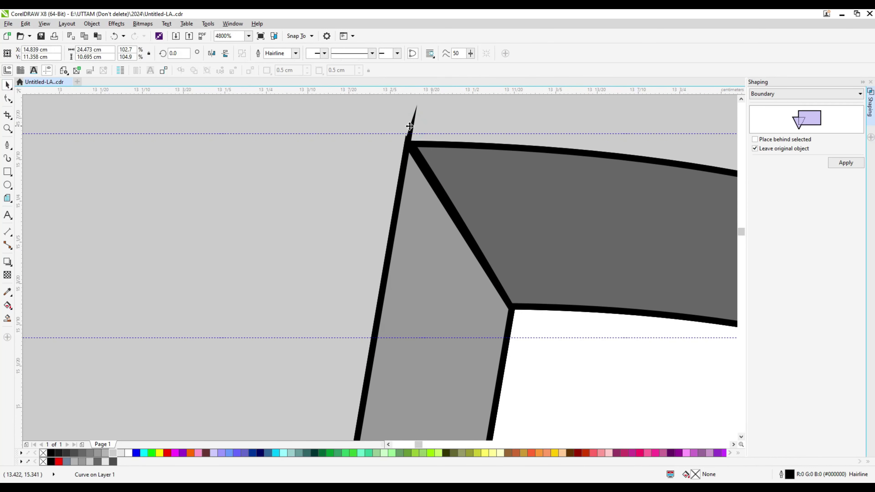
scroll(361, 160, "down", 4)
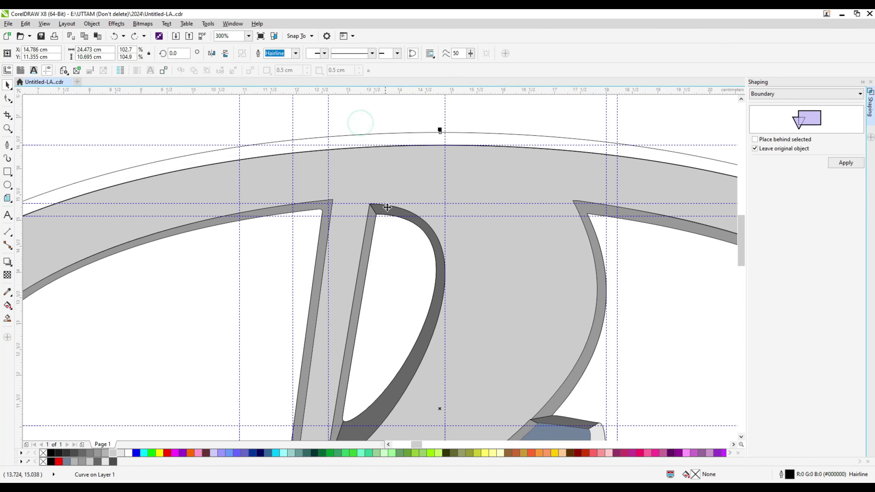
scroll(386, 177, "down", 1)
left_click(380, 232)
scroll(380, 232, "up", 2)
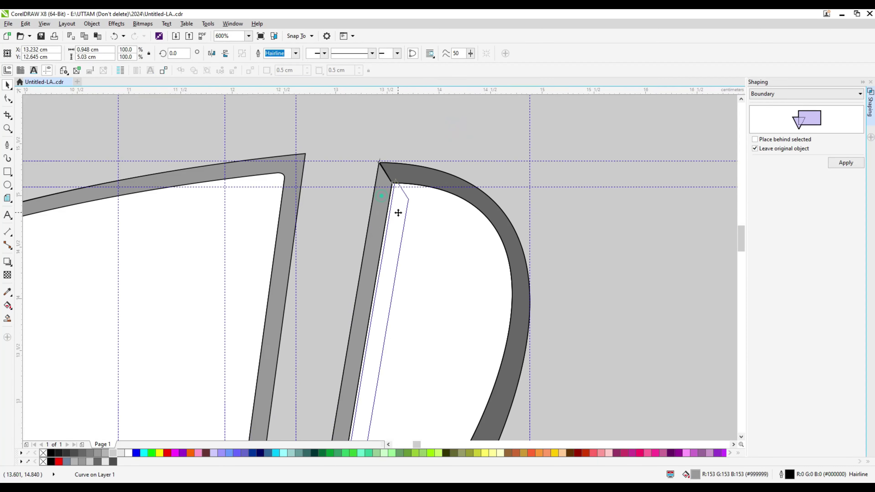
Delete the surplus node at the top corner of the dark bevel around the letter's inner opening to clear the spike.
key("F10")
scroll(387, 162, "up", 2)
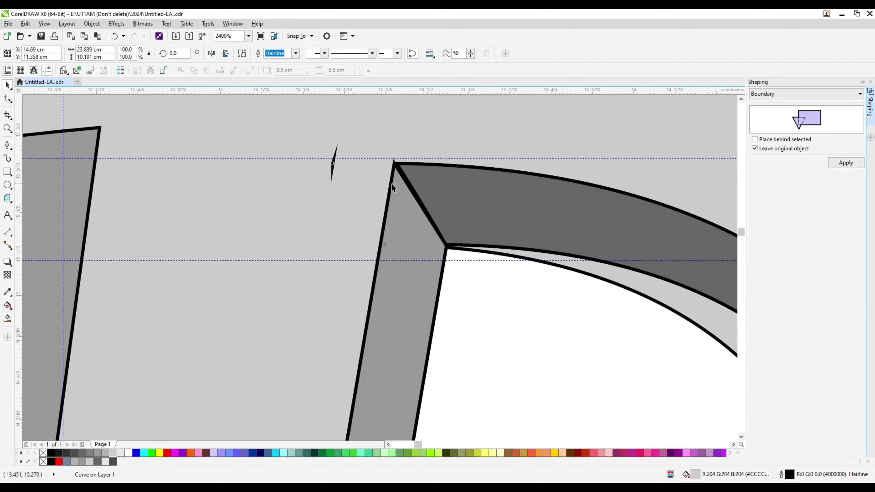
scroll(397, 163, "up", 3)
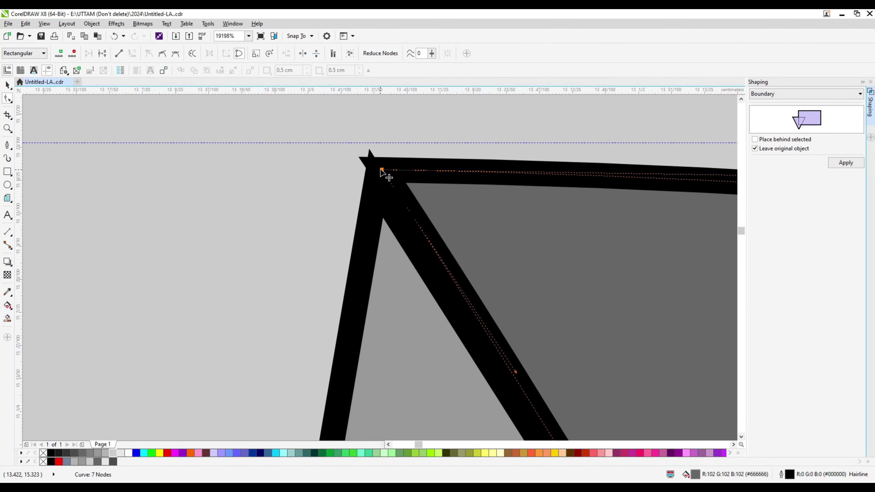
left_click(396, 163)
scroll(396, 167, "up", 1)
scroll(357, 203, "down", 1)
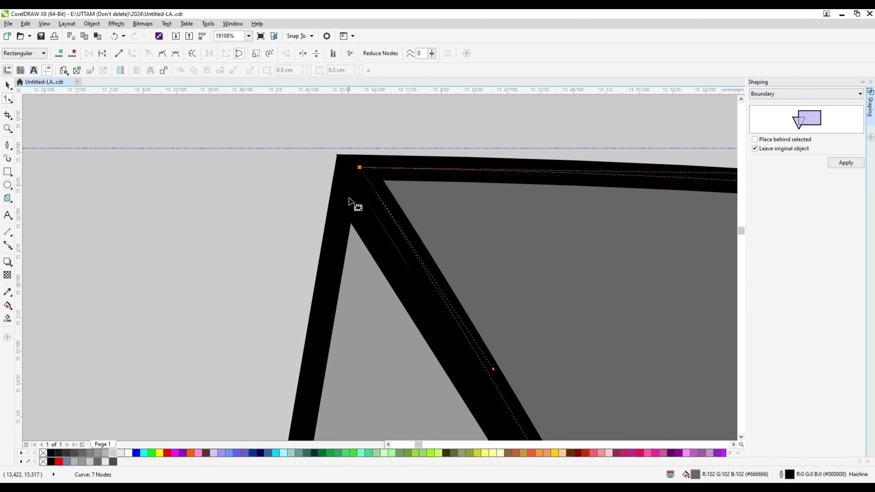
scroll(357, 211, "up", 1)
key("Delete")
scroll(299, 232, "down", 4)
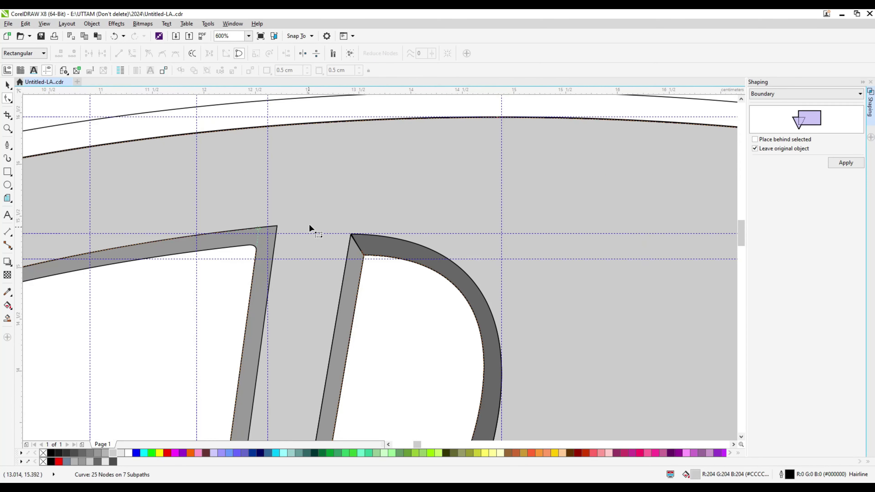
Try to reposition the top corner node of the grey stem bevel beside the inner opening.
scroll(399, 263, "up", 3)
scroll(392, 266, "up", 2)
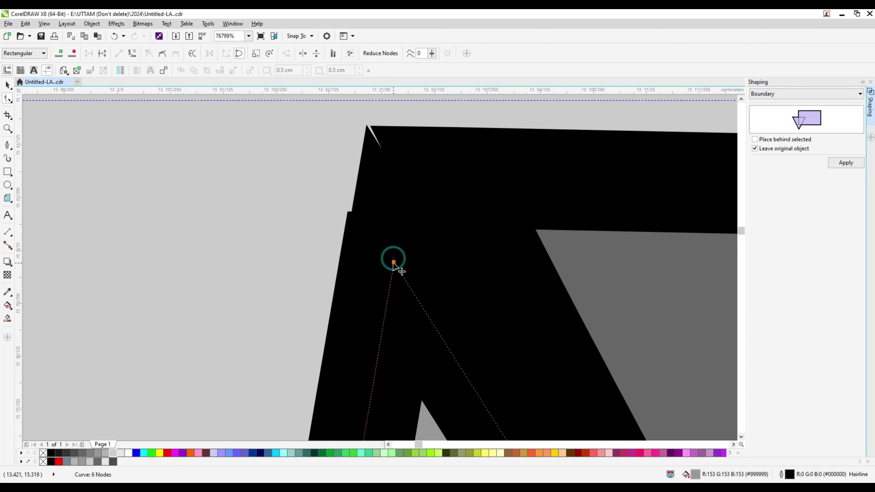
key("ctrl+z")
scroll(447, 180, "down", 9)
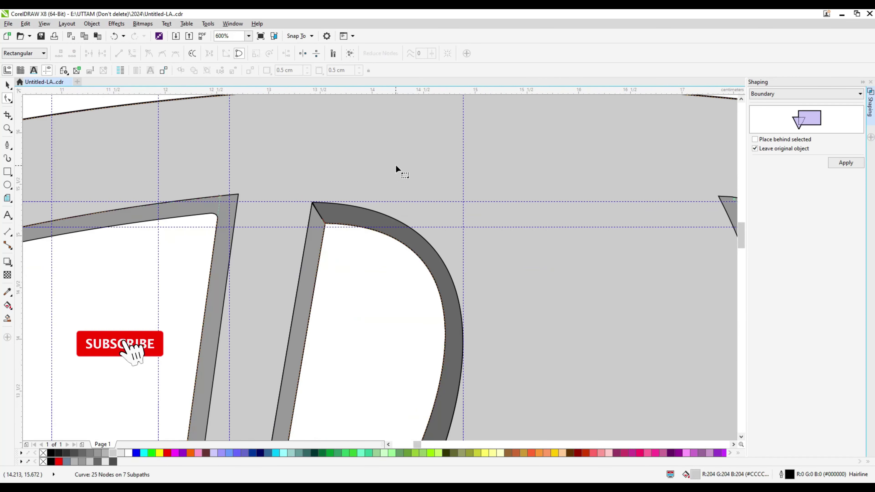
Clear the spike at the inner corner of the grey ring bevel beside the letter's upper curve by editing its corner node.
left_click(317, 208)
scroll(318, 208, "up", 4)
left_click(442, 244)
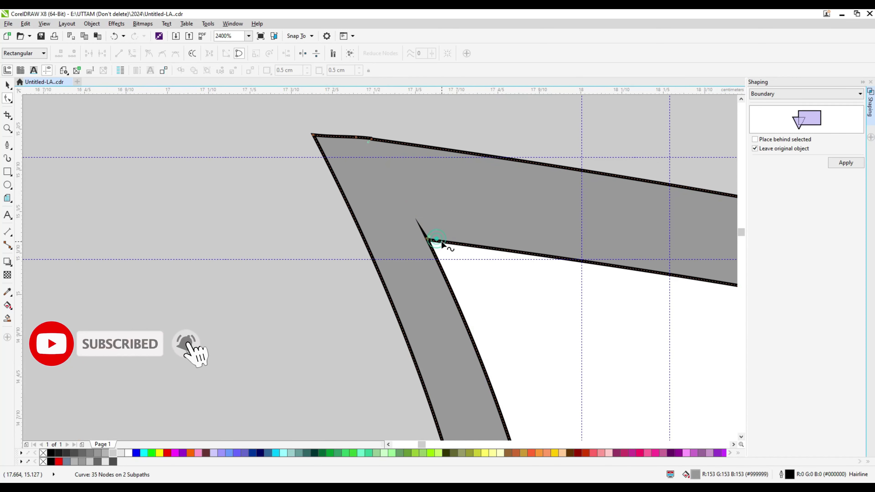
scroll(432, 253, "up", 1)
scroll(425, 246, "down", 1)
double_click(431, 250)
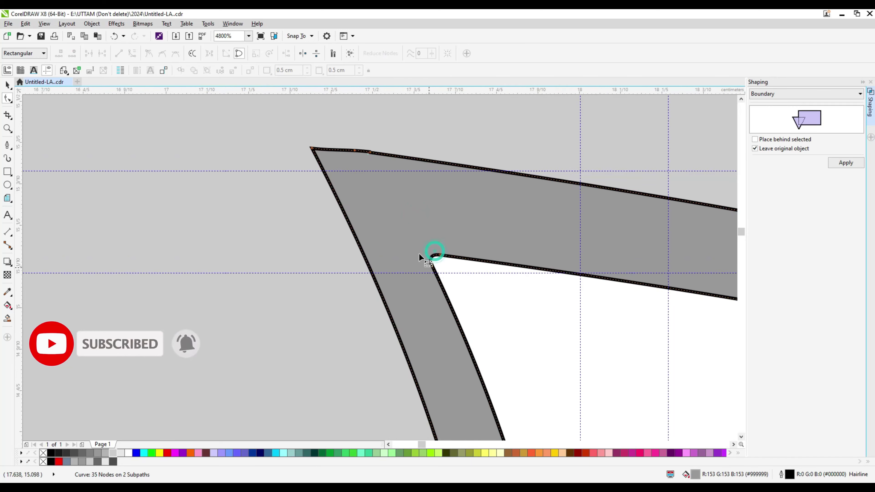
scroll(419, 253, "up", 1)
scroll(410, 156, "down", 5)
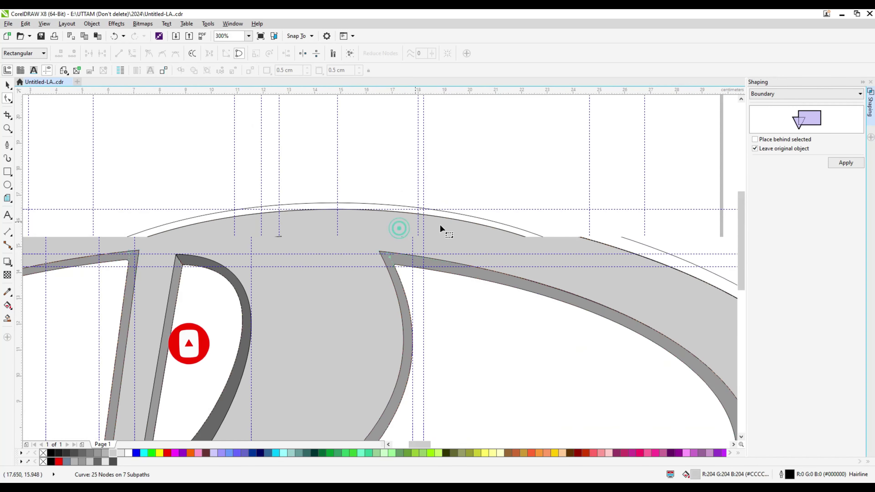
left_click(440, 223)
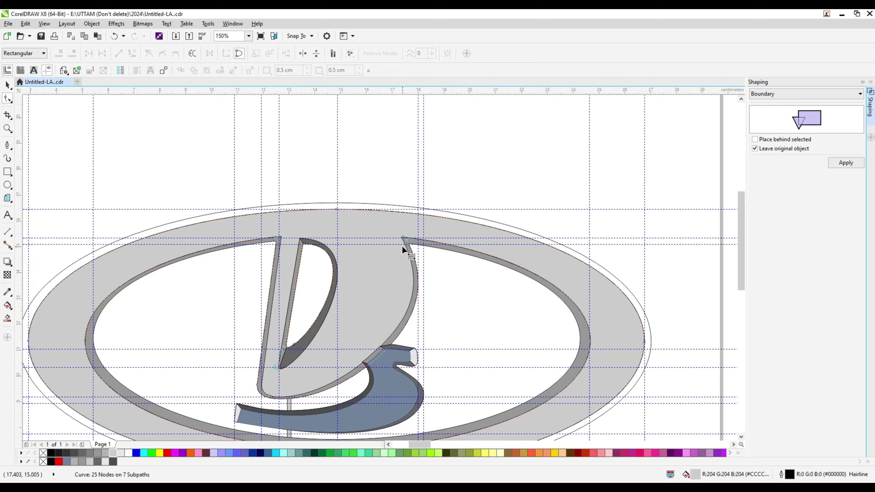
Fill the boat-shaped lower body with light grey #E6E6E6 and shade its two end facets grey.
left_click(7, 85)
left_click(262, 413)
left_click(120, 452)
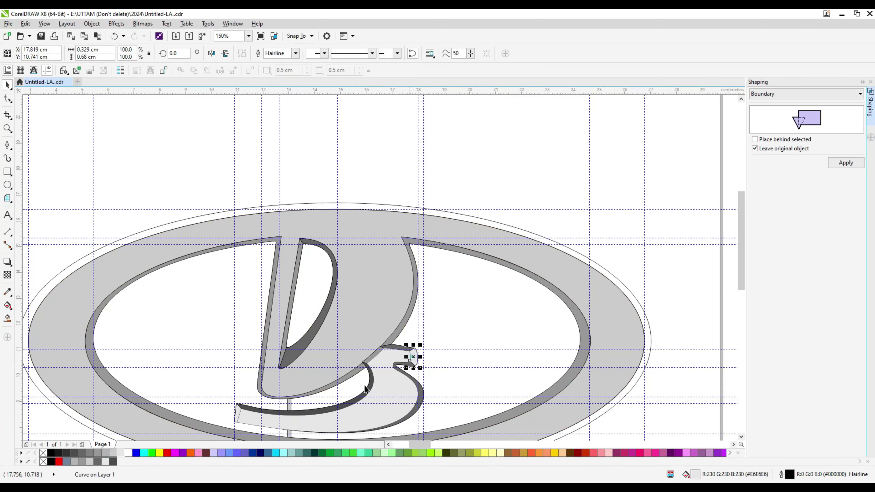
left_click(500, 174)
scroll(500, 175, "down", 2)
scroll(373, 274, "up", 2)
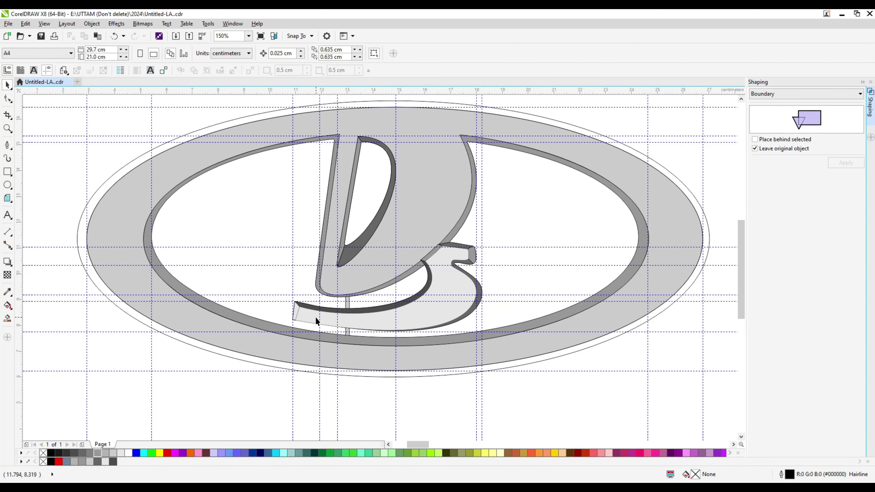
left_click(303, 316)
left_click(146, 374)
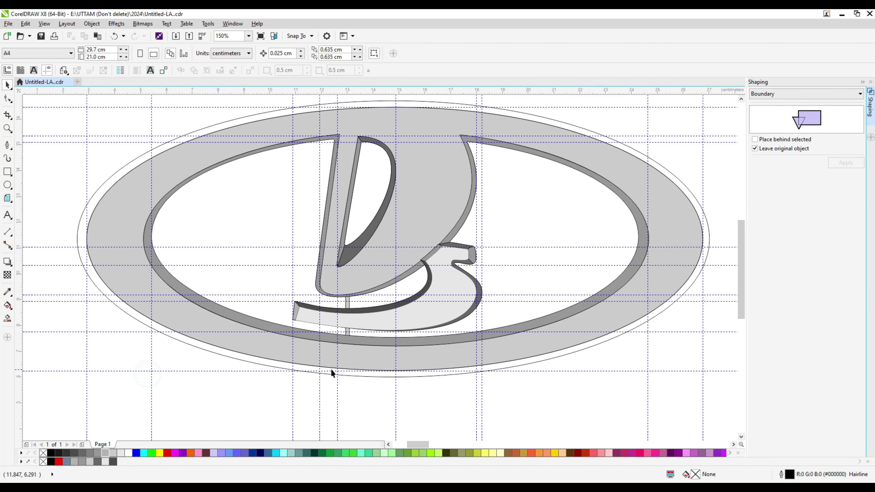
Smart Fill both large oval areas, the letter's opening and the gap above the boat with blue C40 M20 Y0 K40, no outline.
left_click(8, 319)
left_click(264, 231)
left_click(373, 184)
left_click(595, 213)
left_click(393, 289)
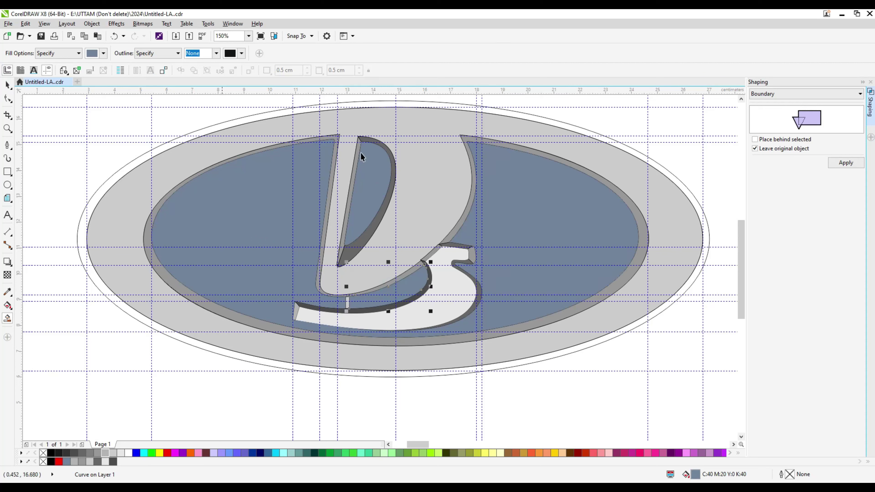
Select the two large blue areas, group them and set their outline width to 3.0 mm.
key("space")
left_click(523, 209)
left_click(281, 211, "shift")
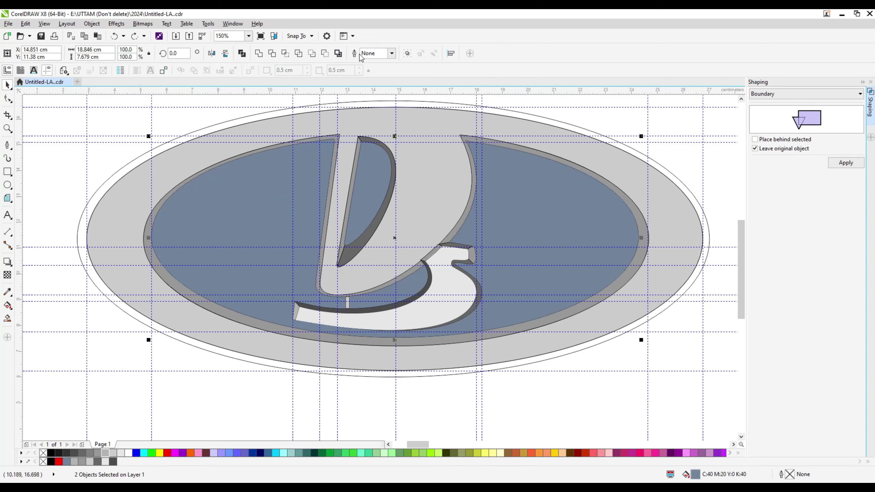
left_click(407, 53)
left_click(279, 53)
left_click(257, 103)
left_click(279, 53)
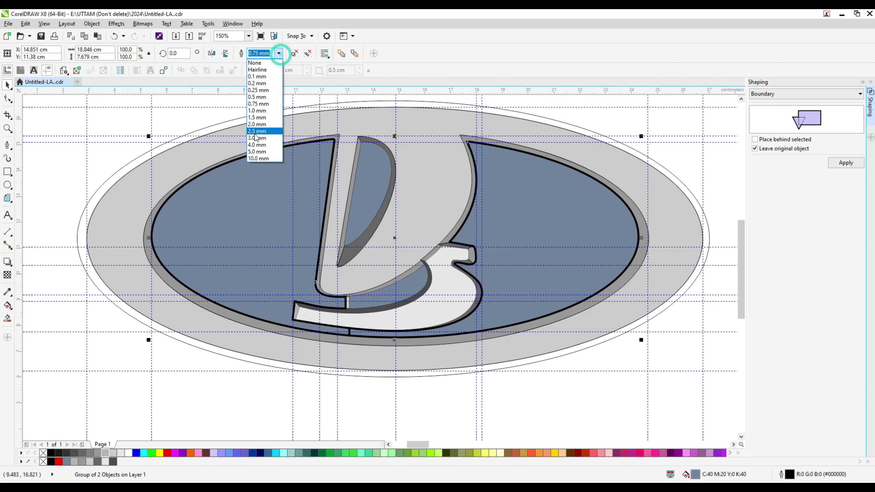
left_click(256, 138)
Convert the 3.0 mm outlines of the two large blue areas to objects.
left_click(92, 23)
left_click(307, 53)
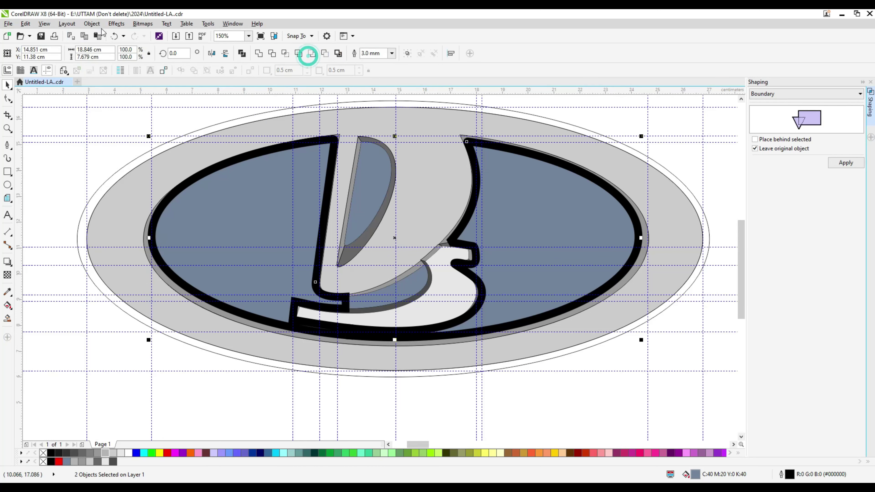
left_click(92, 24)
left_click(121, 217)
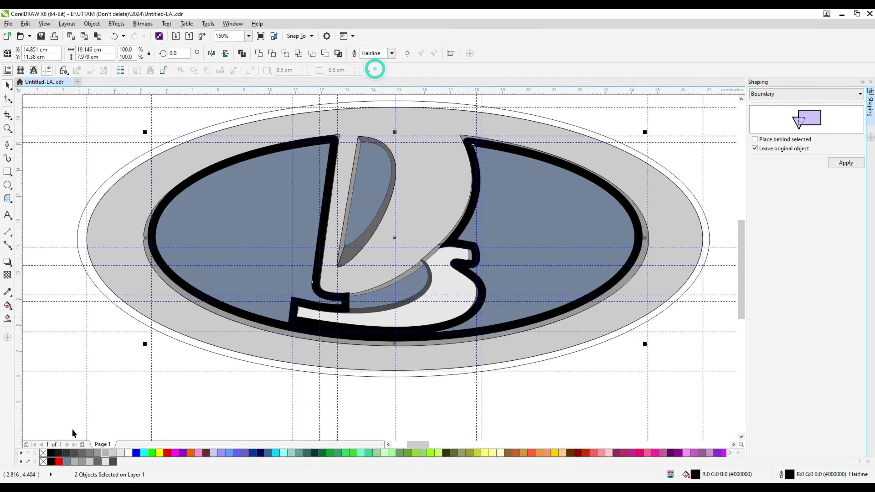
Reduce the converted outlines to unfilled hairline contours, delete the two large blue areas and refill the inner contours blue.
left_click(74, 452)
left_click(218, 214)
key("Delete")
left_click_drag(515, 201, 279, 191)
right_click(279, 191)
left_click(303, 290)
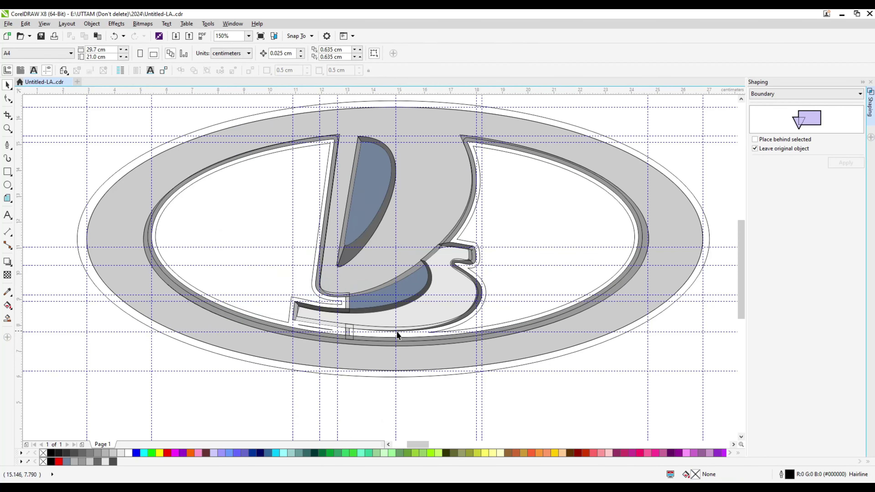
left_click(273, 232)
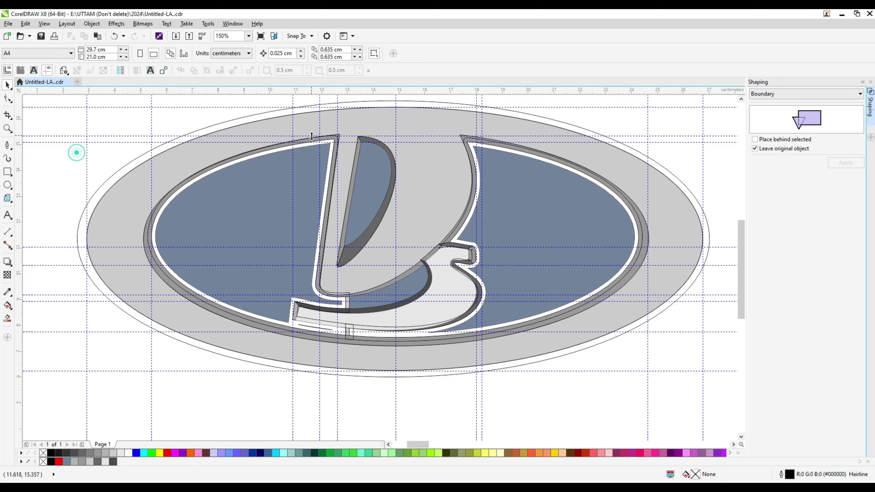
Delete the leftover hairline contour curves around the two large blue areas.
scroll(348, 130, "up", 2)
scroll(349, 131, "up", 2)
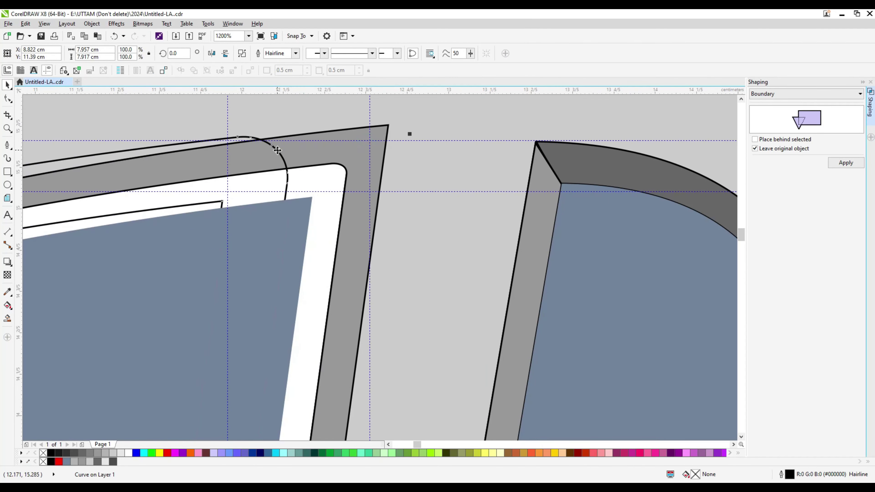
scroll(348, 208, "down", 2)
scroll(348, 208, "down", 1)
left_click(573, 136)
right_click(573, 134)
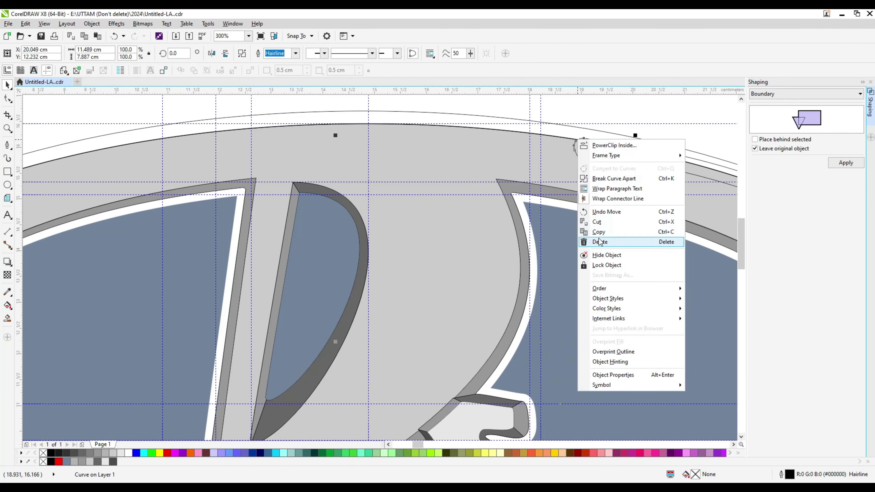
left_click(569, 143)
scroll(570, 143, "down", 1)
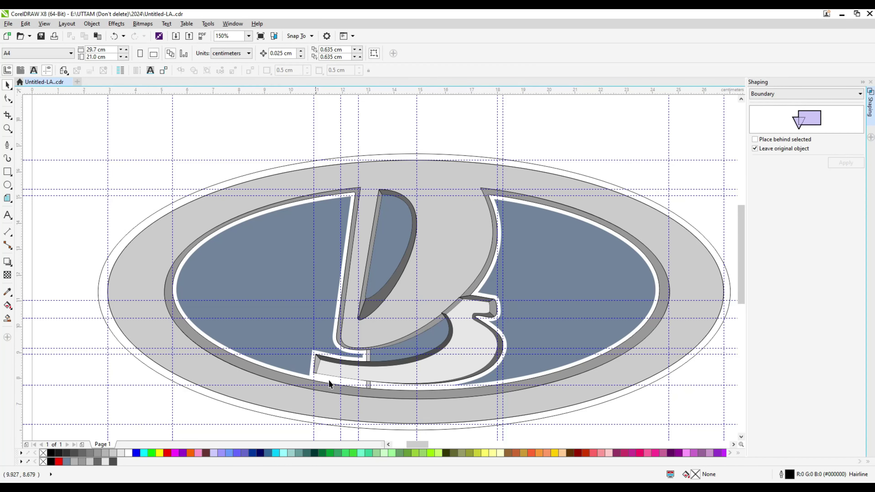
Give the blue letter opening and the blue gap above the boat a 1.0 mm outline and convert it to objects.
left_click(384, 349)
scroll(384, 348, "up", 2)
left_click(342, 209, "shift")
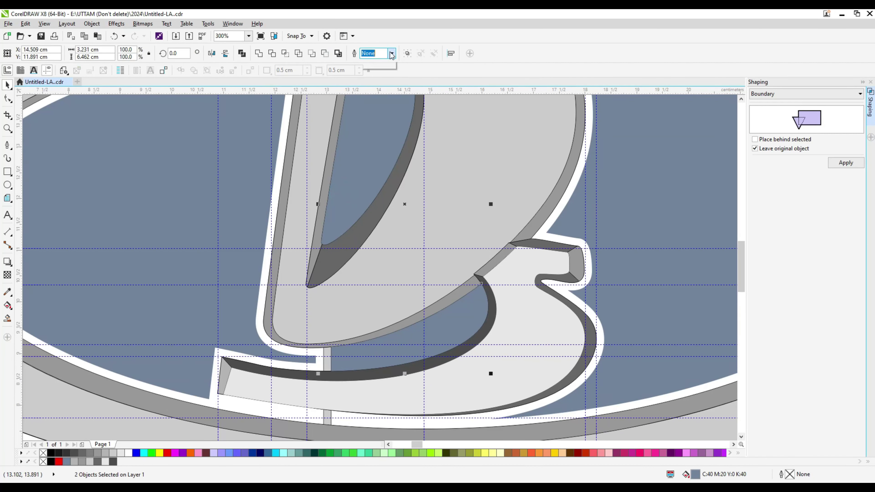
left_click(392, 53)
left_click(375, 95)
left_click(143, 23)
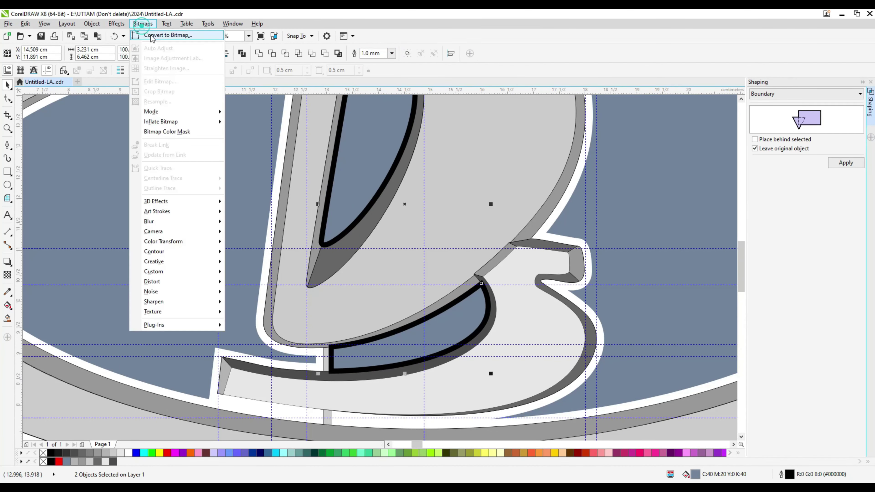
mouse_move(92, 23)
left_click(144, 220)
Remove the fill from the two smaller converted outlines and set their outline to hairline.
left_click(43, 452)
left_click(392, 53)
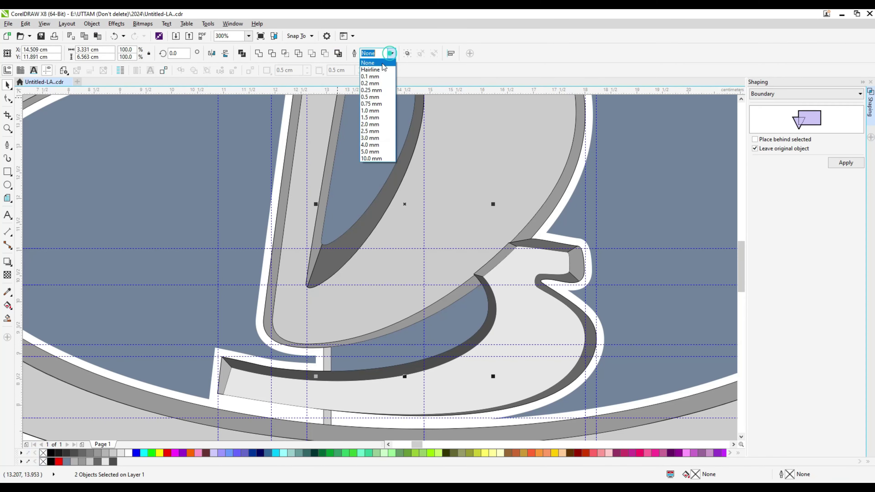
left_click(373, 71)
left_click(405, 54)
scroll(359, 257, "down", 3)
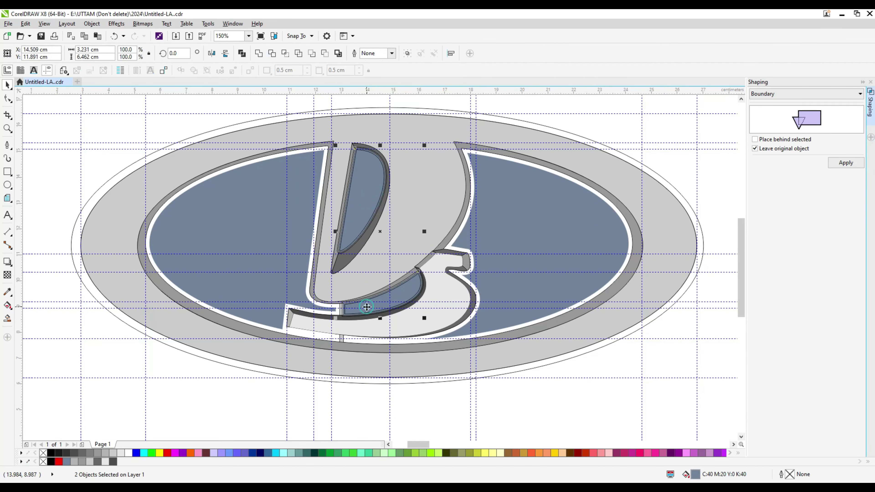
Replace the two smaller blue shapes by filling the inside of their inset contours with blue C40 M20 Y0 K40.
left_click(536, 141)
scroll(536, 141, "up", 3)
left_click(8, 305)
left_click(332, 230)
left_click(423, 410)
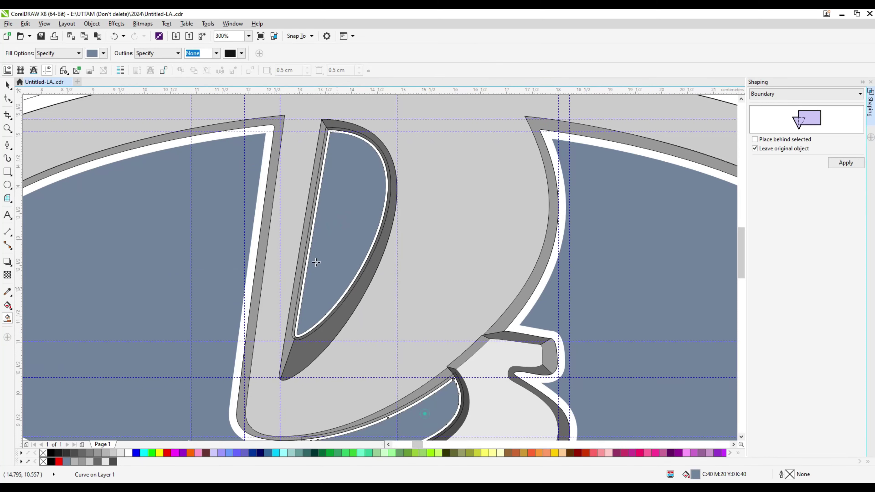
Delete the leftover hairline contours around the two smaller blue areas.
key("space")
scroll(325, 129, "up", 2)
scroll(325, 130, "down", 1)
key("Escape")
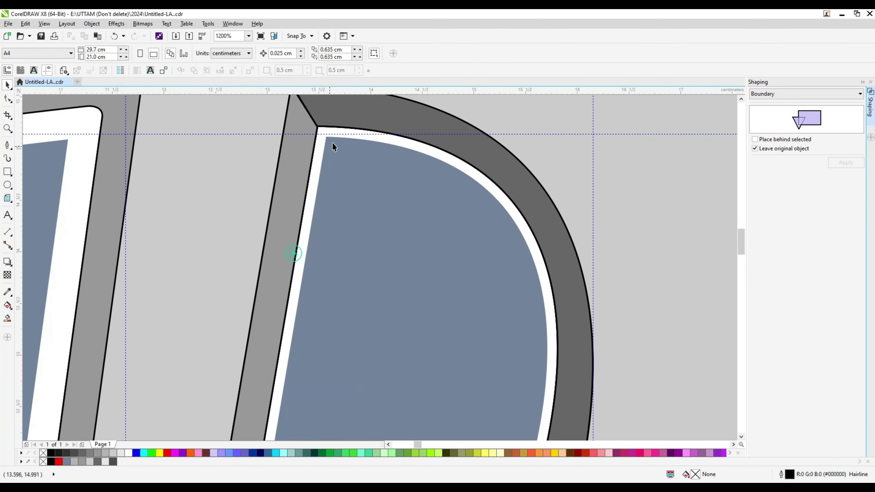
scroll(332, 143, "down", 2)
scroll(358, 303, "up", 3)
left_click(447, 257)
scroll(262, 303, "down", 3)
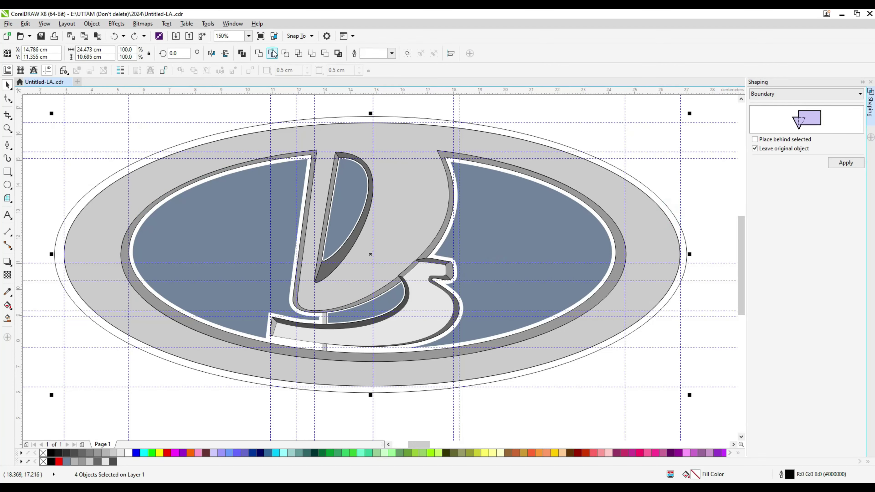
Trim the outer oval with the two large blue areas and the blue gap above the boat, and delete the blue shapes.
left_click(512, 233, "shift")
left_click(358, 312, "shift")
right_click(235, 233)
left_click(261, 272)
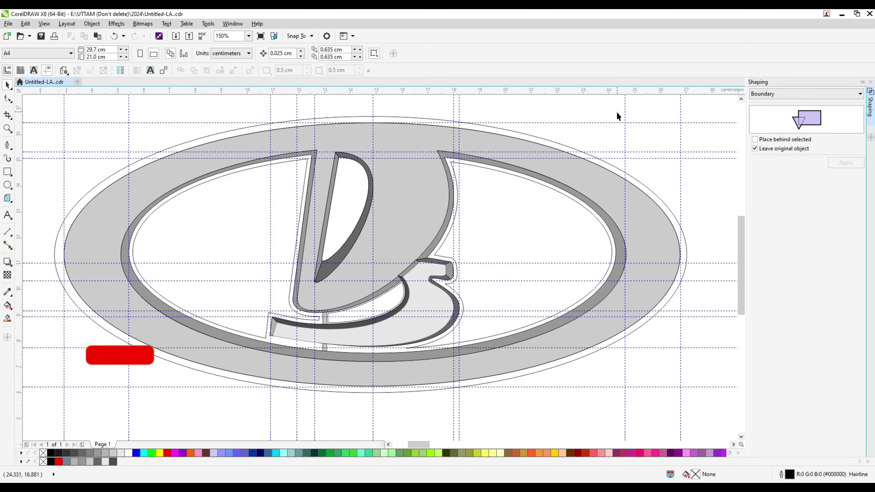
Restore the deleted blue shapes, trim the letter's inner opening out of the outer oval and delete its blue shape.
left_click(341, 186)
scroll(341, 186, "up", 2)
scroll(348, 203, "down", 2)
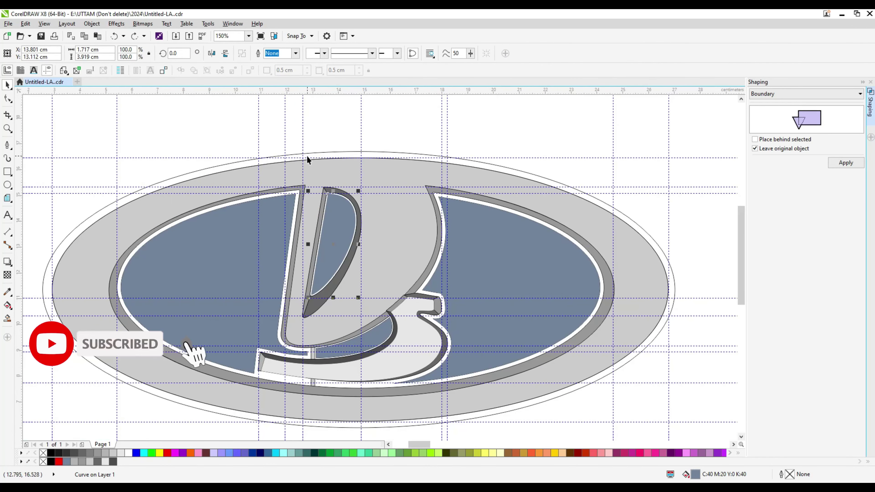
left_click(361, 111)
right_click(170, 133)
left_click(192, 237)
scroll(347, 247, "up", 2)
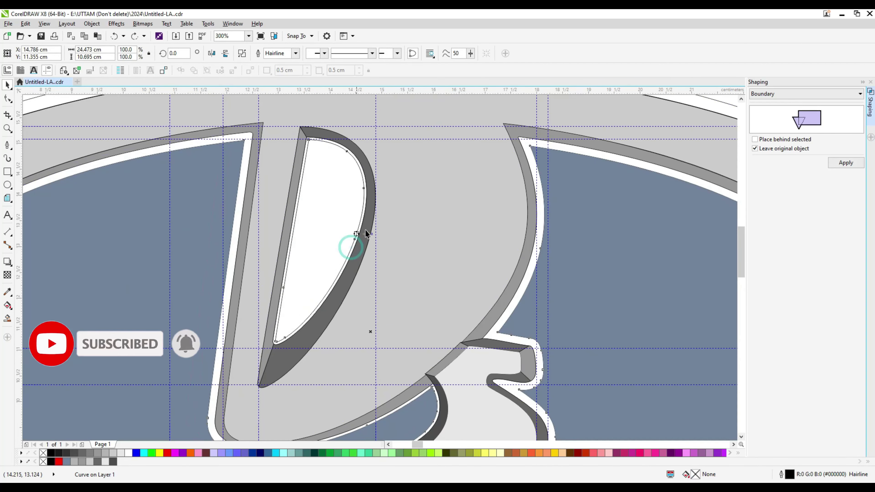
scroll(365, 230, "down", 2)
Delete the three remaining blue shapes inside the emblem.
left_click(363, 338)
left_click(383, 330)
right_click(255, 242)
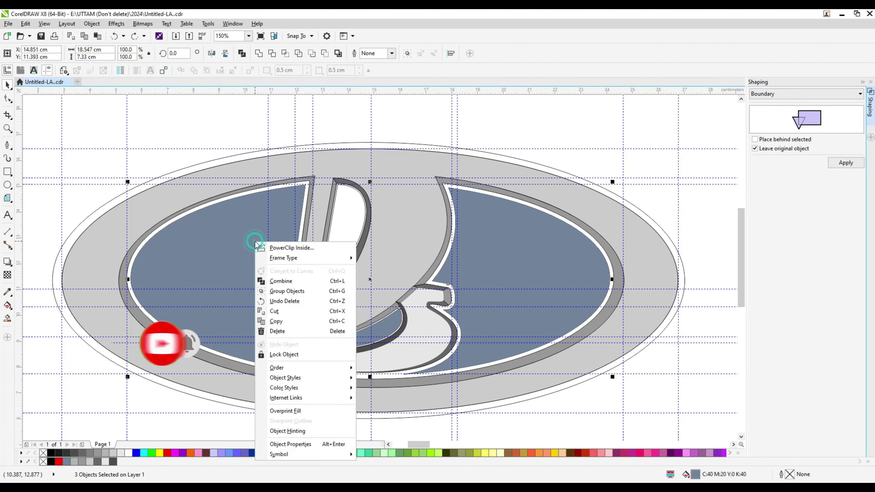
left_click(274, 330)
Fill the trimmed outer oval curve with black to form the outline around the whole emblem.
left_click(217, 222)
key("Tab")
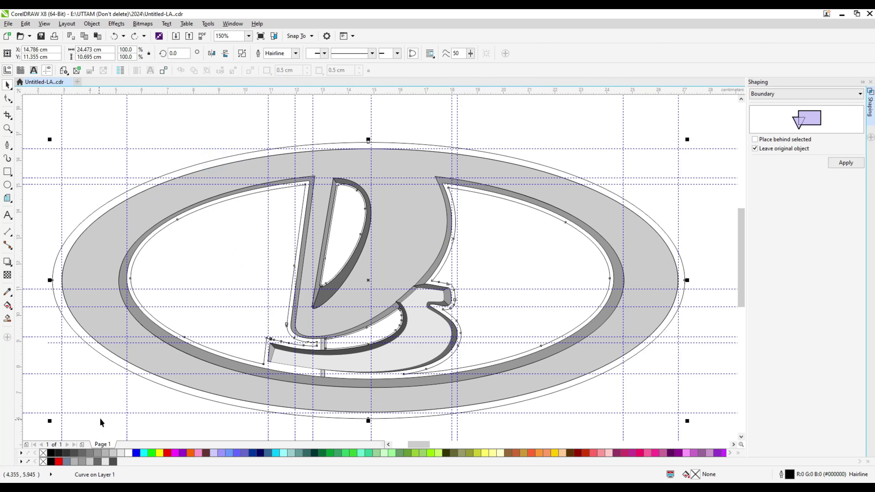
left_click(51, 461)
left_click(545, 129)
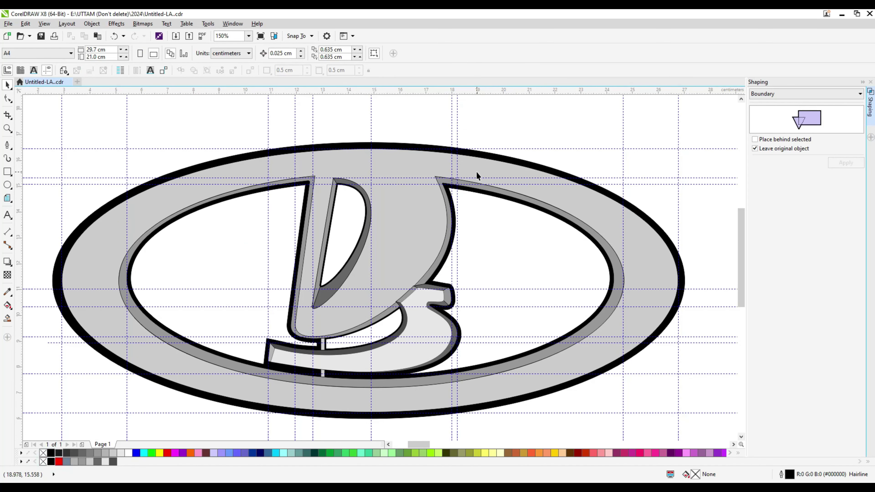
scroll(288, 379, "up", 2)
left_click(264, 332)
scroll(286, 316, "down", 3)
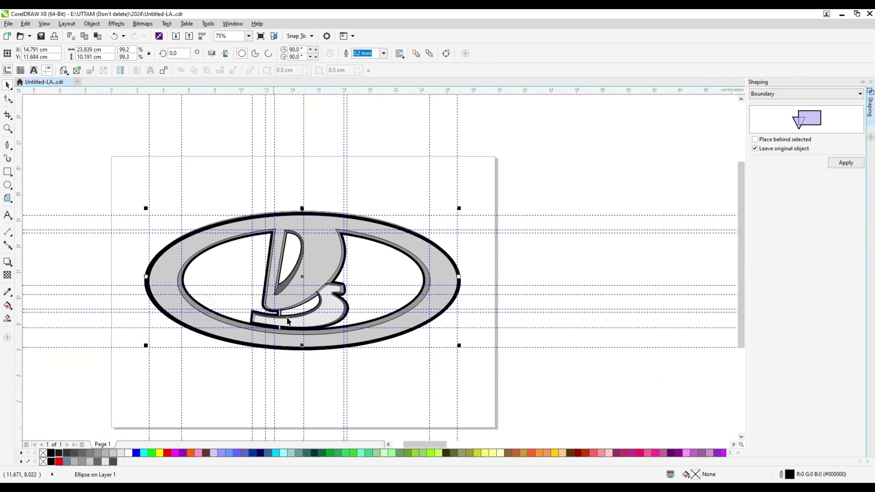
key("ctrl+z")
Add a node to the lower-left part of the grey inner bevel ring's edge.
scroll(259, 305, "up", 3)
left_click(328, 329)
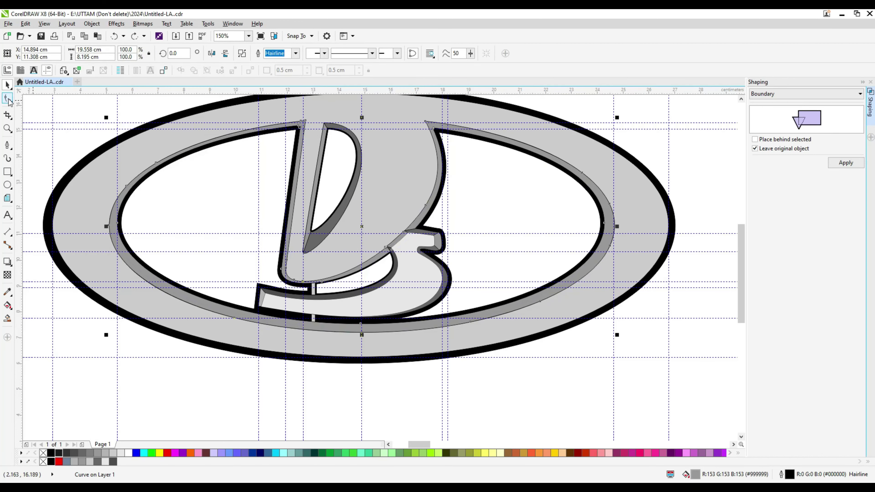
key("F10")
scroll(404, 319, "up", 3)
left_click(406, 326)
scroll(204, 300, "down", 3)
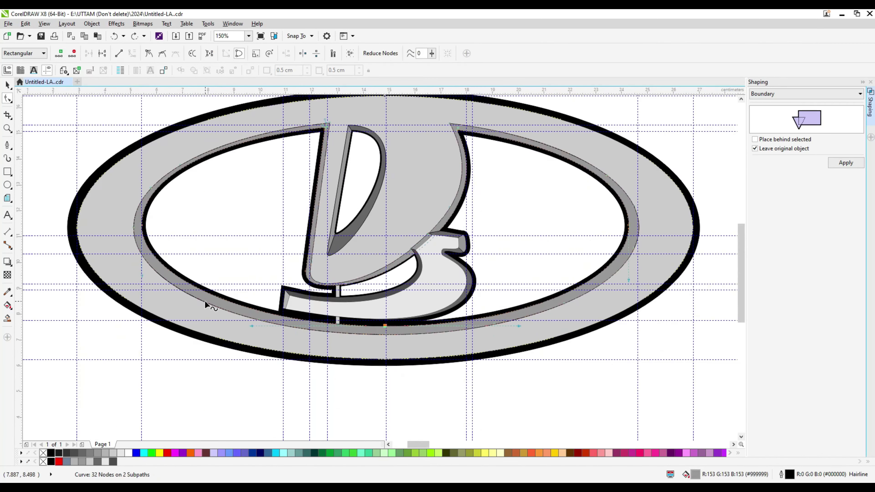
scroll(204, 300, "up", 4)
double_click(201, 289)
scroll(188, 300, "down", 1)
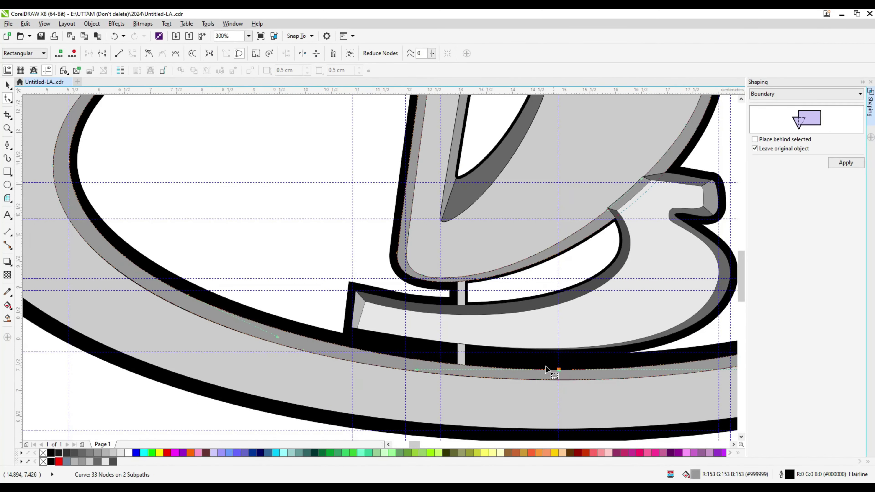
scroll(554, 365, "down", 2)
Move the black outline's nodes below the boat's left end and at the right end of the black gap under the boat.
left_click(373, 340)
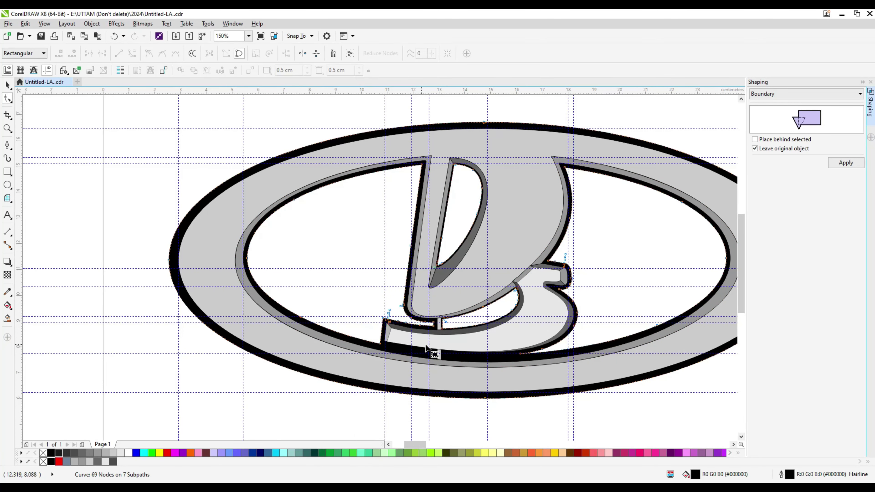
scroll(427, 346, "up", 2)
scroll(430, 371, "down", 2)
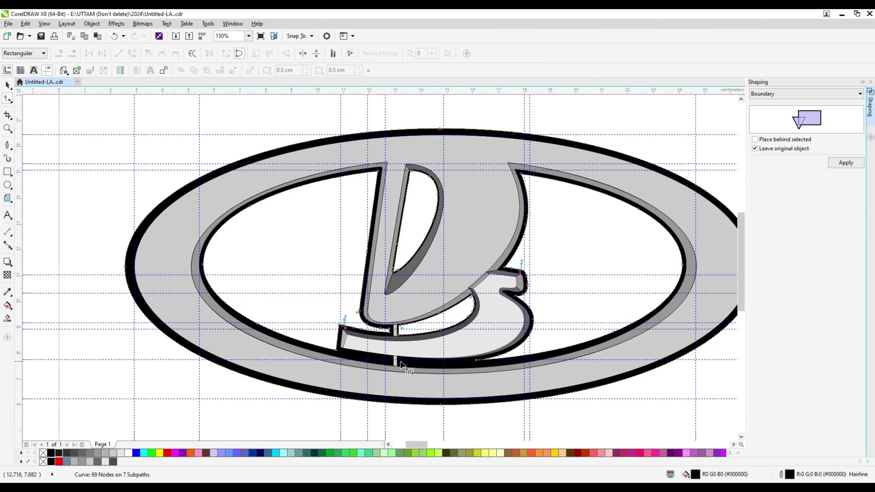
scroll(401, 363, "up", 2)
scroll(406, 349, "down", 3)
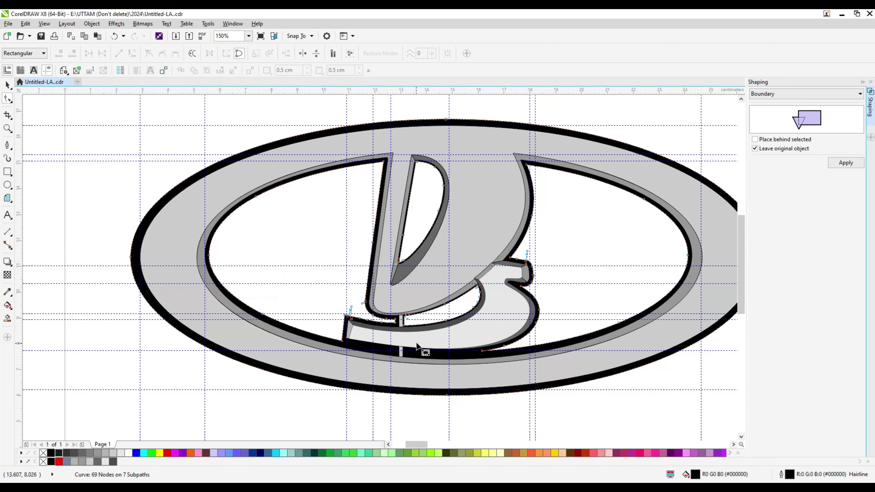
scroll(401, 352, "up", 3)
scroll(296, 339, "up", 2)
left_click_drag(287, 327, 284, 340)
scroll(285, 340, "down", 2)
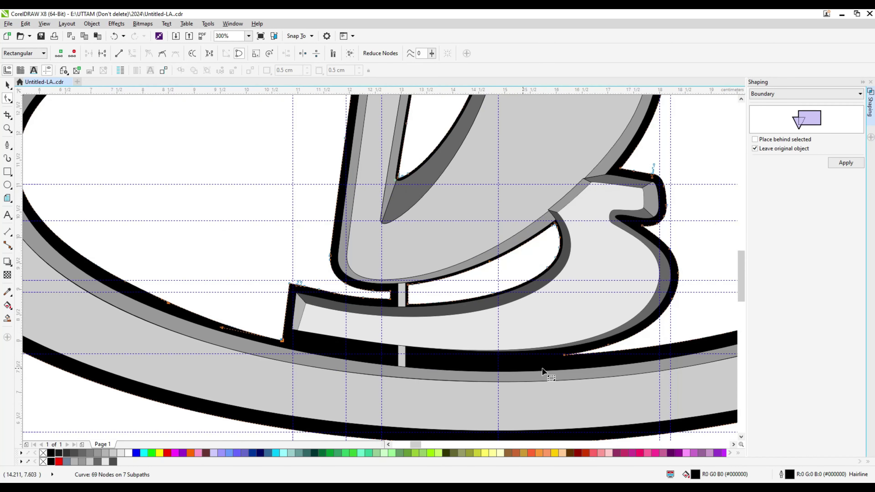
left_click(564, 355)
Draw a long curved strip with the Pen tool over the thick black area beneath the boat and fill it with grey #B3B3B3.
left_click(7, 145)
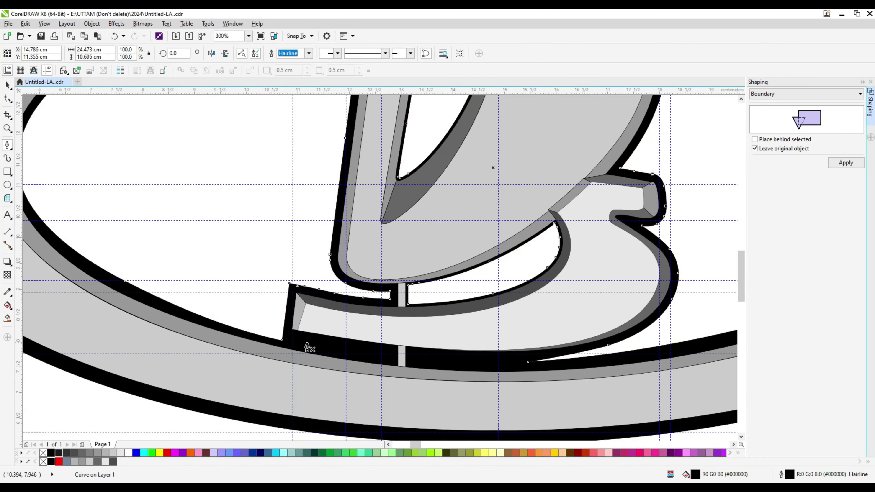
left_click(577, 353)
scroll(562, 360, "up", 1)
scroll(219, 374, "down", 2)
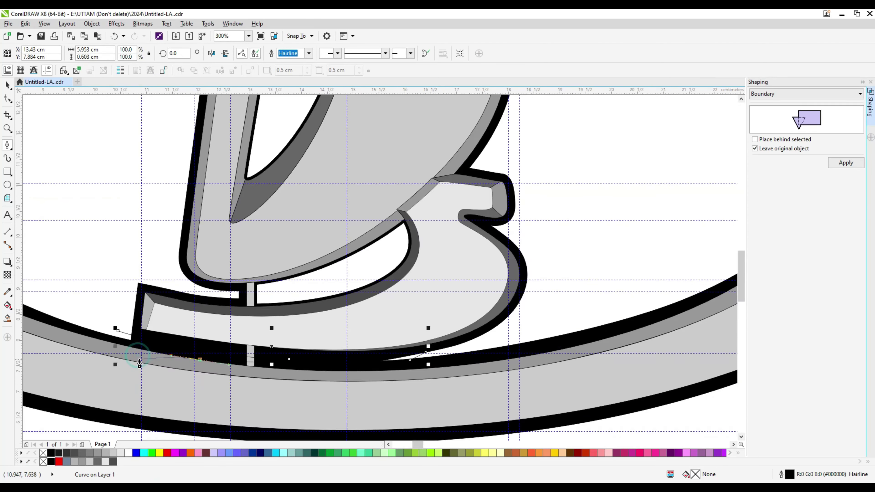
scroll(132, 329, "up", 2)
left_click(103, 452)
Remove the surplus nodes from the lower and upper edges of the grey strip under the boat.
key("F10")
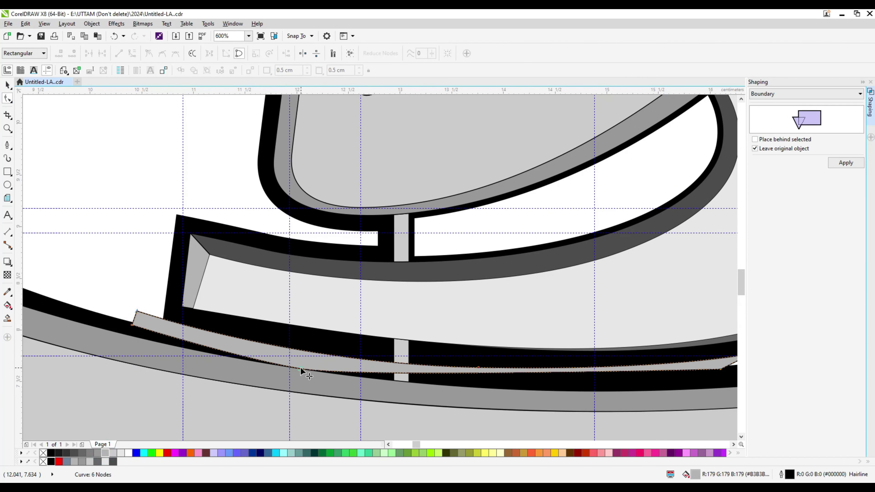
double_click(297, 369)
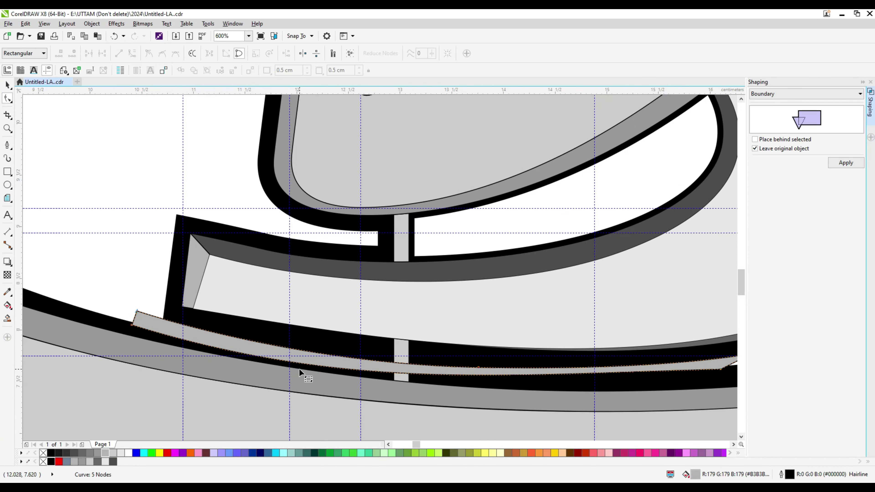
double_click(484, 365)
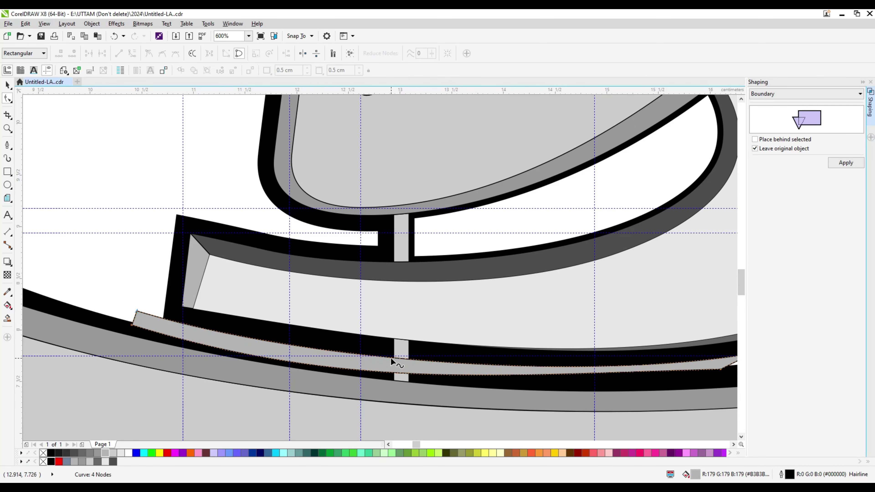
key("ctrl+z")
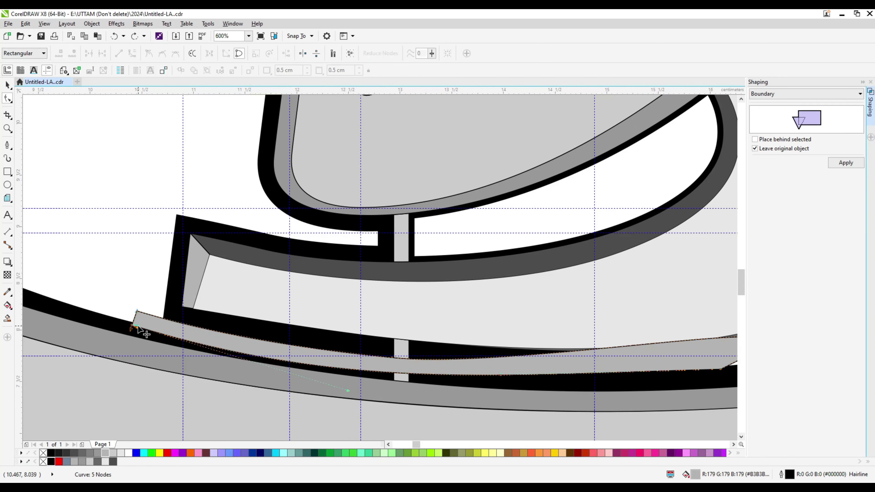
double_click(390, 357)
scroll(495, 341, "down", 2)
scroll(513, 335, "up", 2)
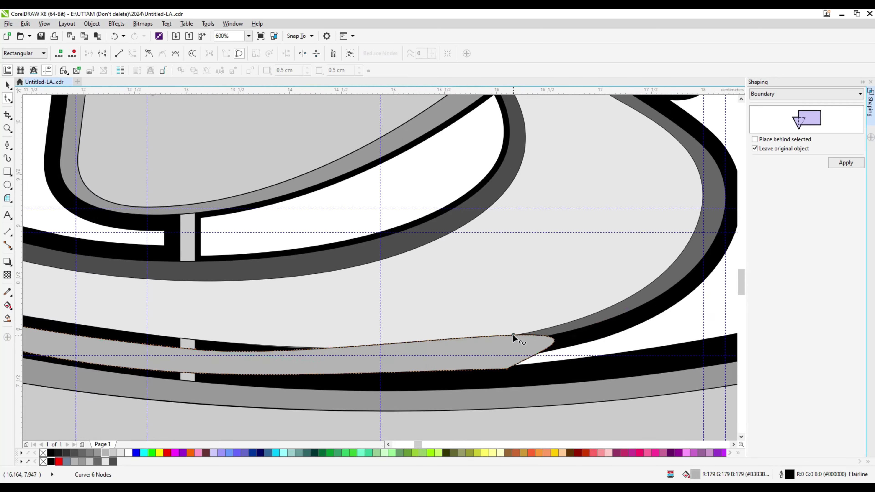
double_click(513, 335)
Reshape the grey strip's lower edge so it follows the curve of the bevel ring with an even black margin.
scroll(502, 377, "up", 2)
left_click_drag(511, 368, 509, 383)
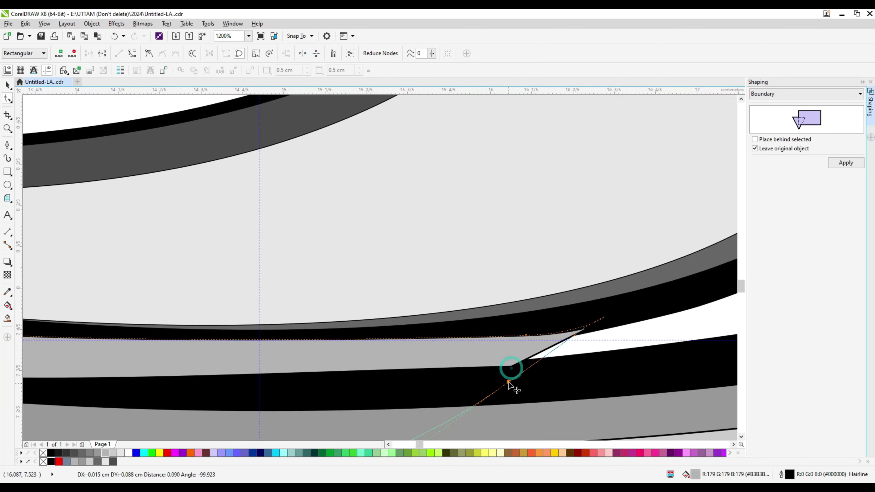
key("ctrl+z")
scroll(513, 379, "down", 2)
double_click(299, 380)
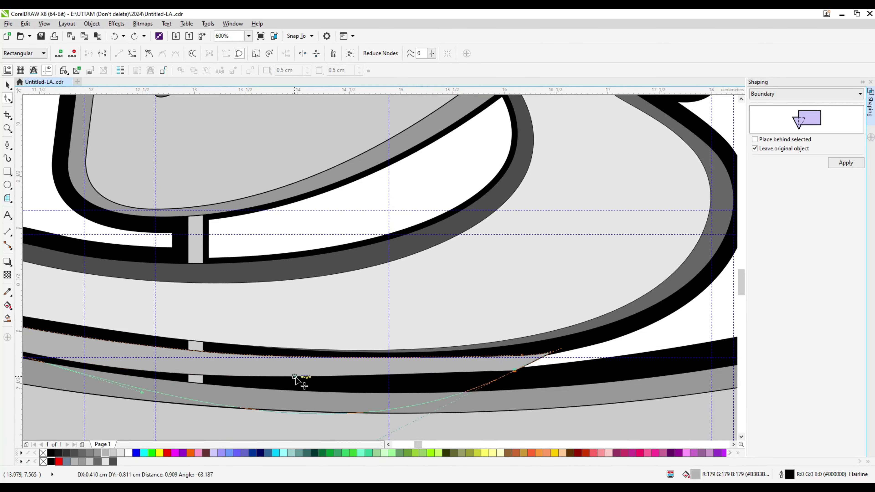
scroll(310, 379, "left", 2)
left_click_drag(329, 373, 562, 381)
scroll(256, 341, "left", 2)
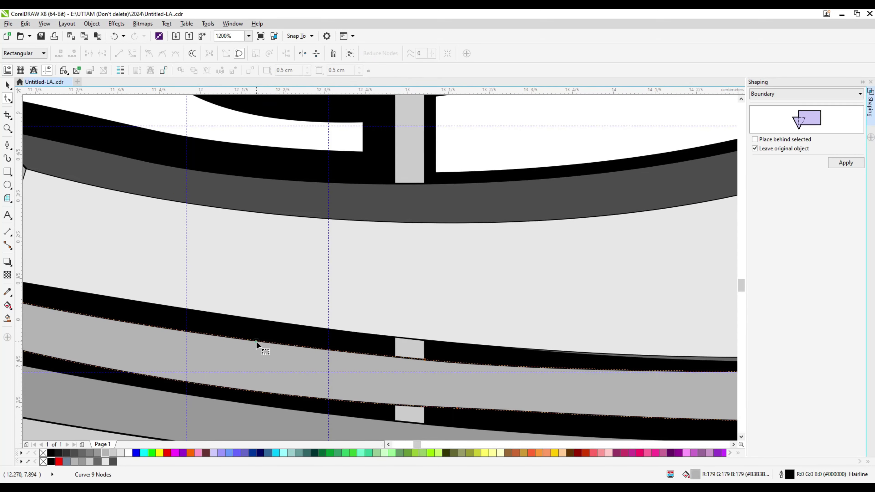
scroll(439, 369, "down", 2)
key("space")
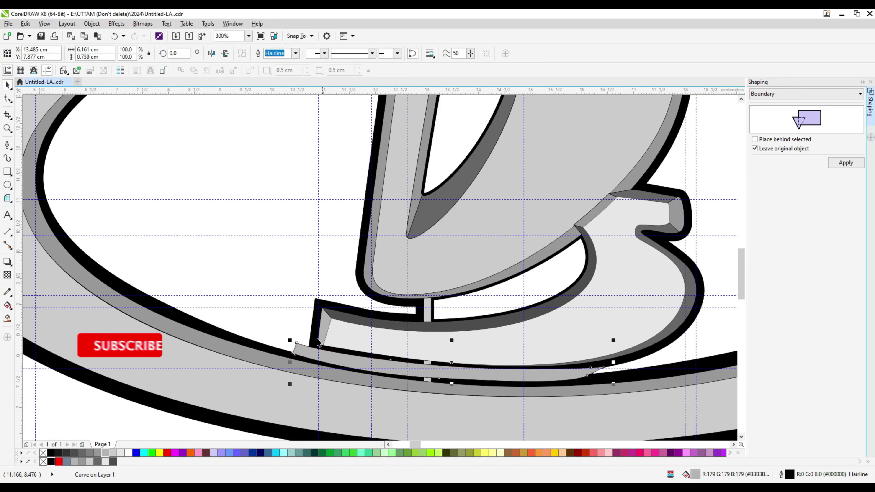
left_click_drag(305, 353, 269, 270)
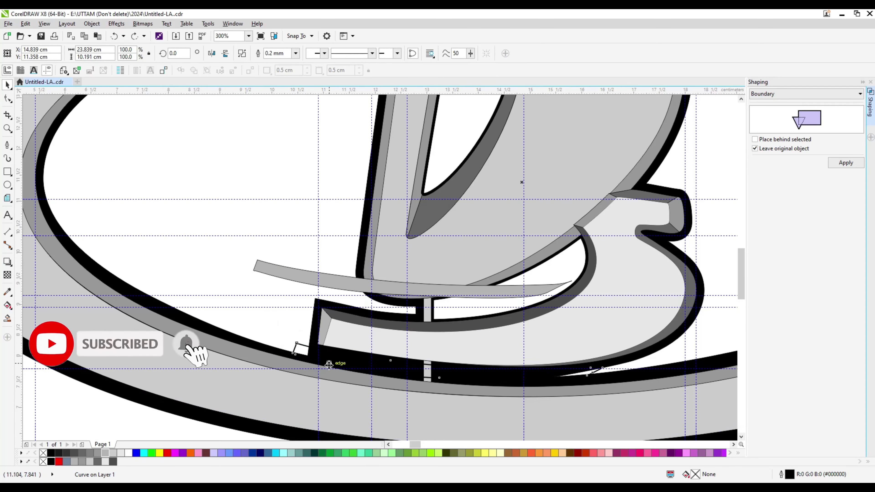
scroll(293, 330, "down", 2)
left_click(111, 235, "shift")
left_click(273, 261)
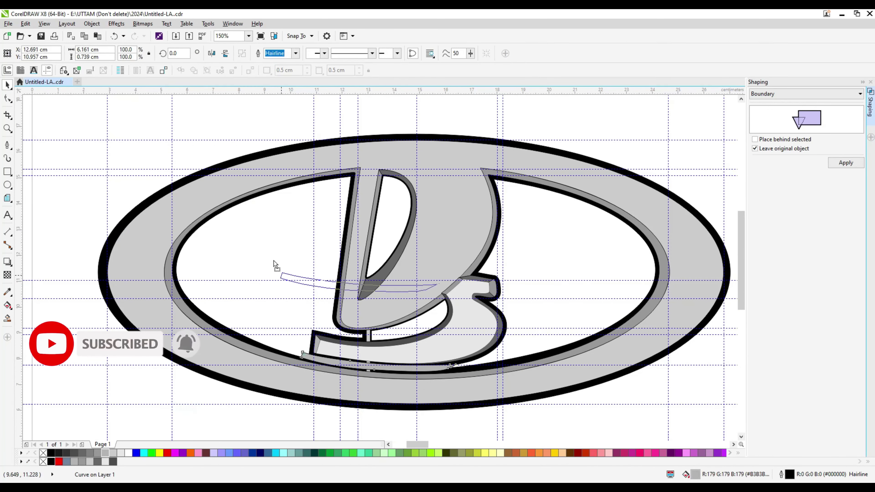
left_click(472, 374)
left_click_drag(473, 374, 720, 191)
key("Escape")
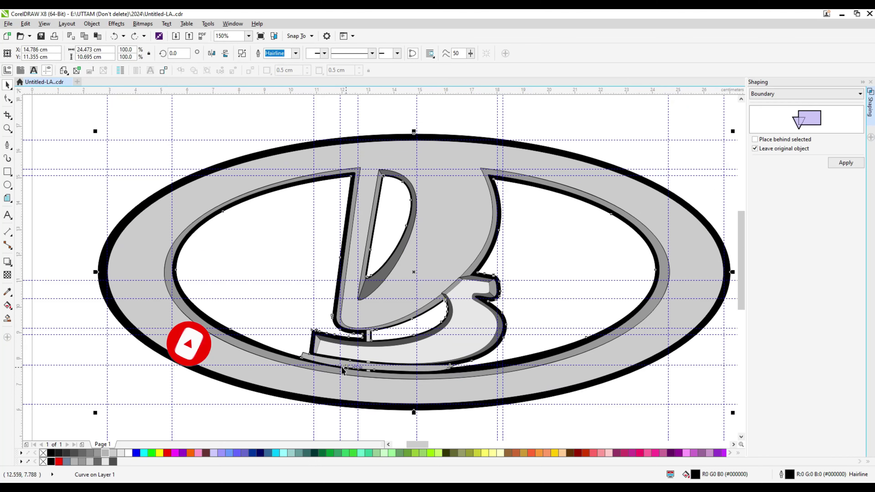
left_click(341, 367)
scroll(341, 367, "up", 1)
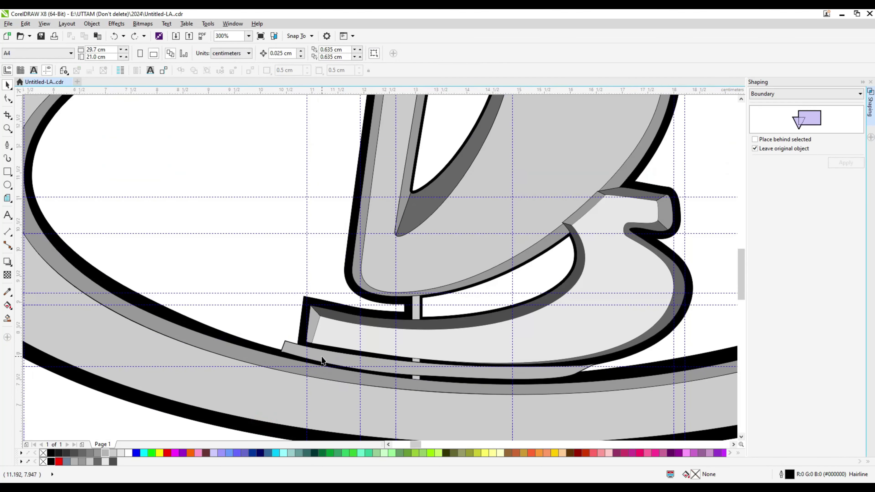
Cut the grey strip's shape out of the black outline and remove the strip.
left_click(263, 285, "shift")
scroll(337, 362, "down", 1)
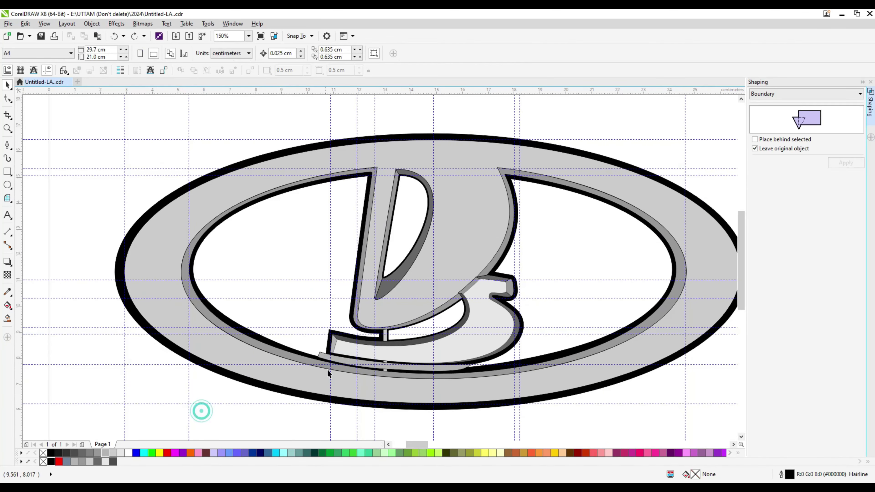
left_click(117, 272, "shift")
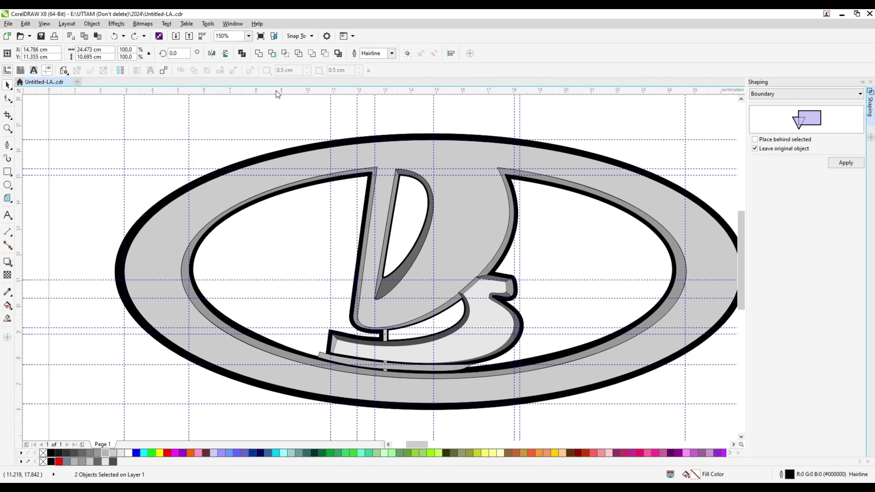
left_click(273, 292)
right_click(272, 292)
Delete the surplus nodes on the black outline where the new gap's right end meets the oval's inner edge.
key("F10")
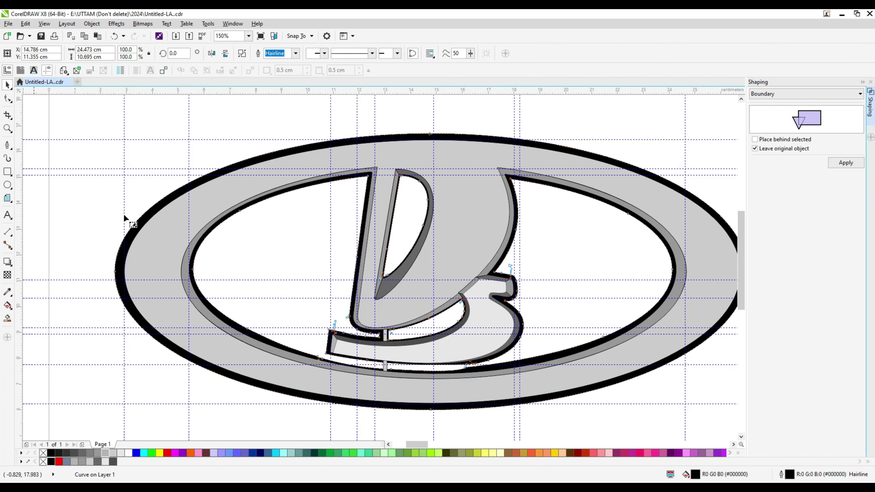
scroll(466, 371, "up", 4)
left_click(515, 358)
scroll(498, 360, "down", 2)
left_click(458, 361)
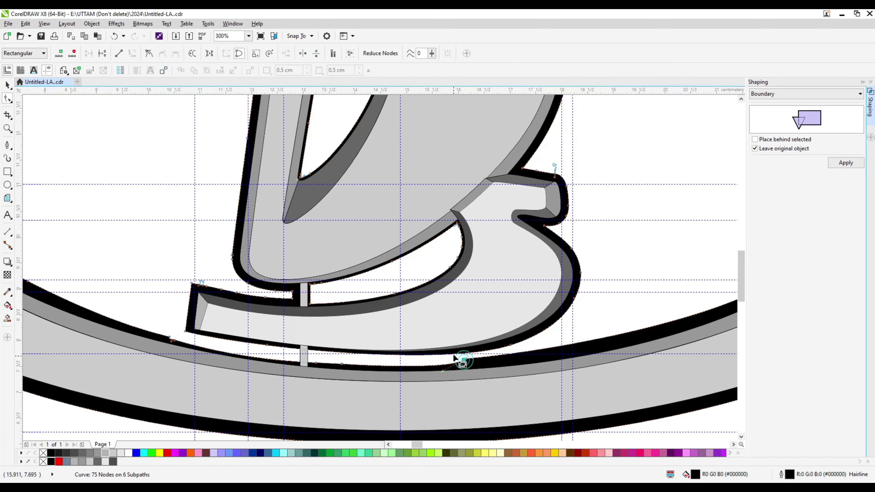
key("Delete")
scroll(464, 365, "up", 2)
scroll(464, 362, "down", 2)
scroll(466, 372, "up", 1)
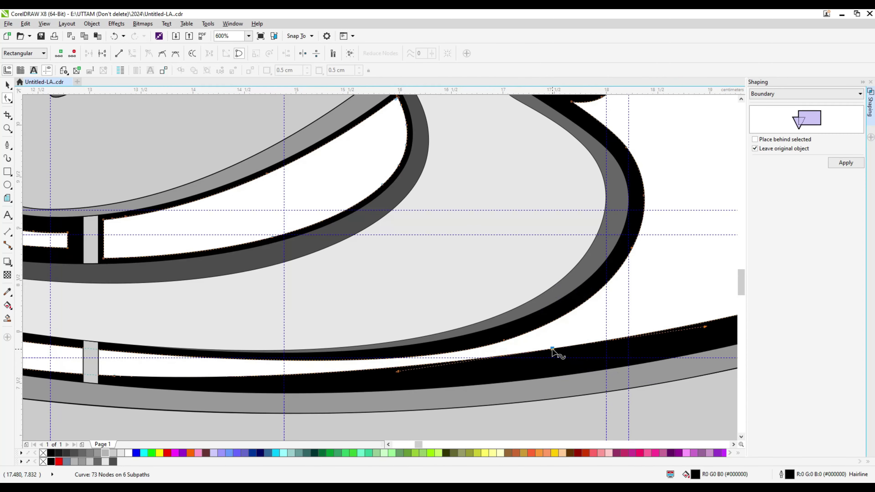
left_click(552, 352)
key("Delete")
Delete the extra node at the gap's left end and smooth the oval's inner black edge under the boat.
scroll(410, 391, "down", 1)
scroll(410, 390, "up", 1)
left_click(171, 322)
key("Delete")
scroll(499, 396, "up", 2)
left_click(499, 393)
scroll(451, 391, "down", 2)
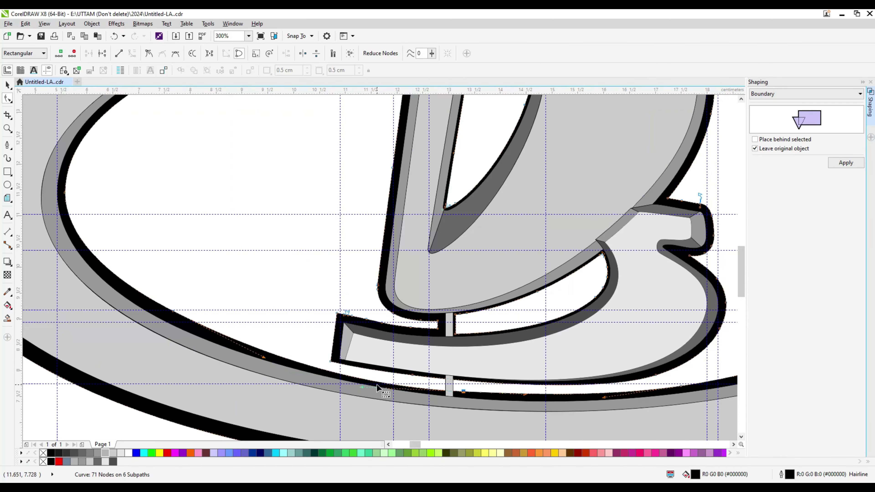
Delete the surplus node on the black outline along the boat's lower-right curve.
scroll(654, 372, "up", 1)
scroll(624, 316, "down", 2)
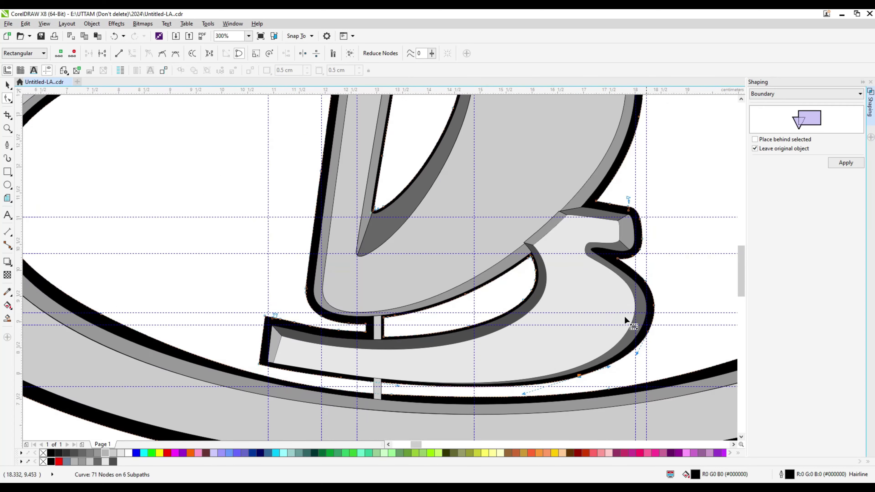
scroll(252, 347, "down", 1)
key("Delete")
left_click(269, 351)
scroll(268, 350, "up", 1)
scroll(389, 206, "up", 1)
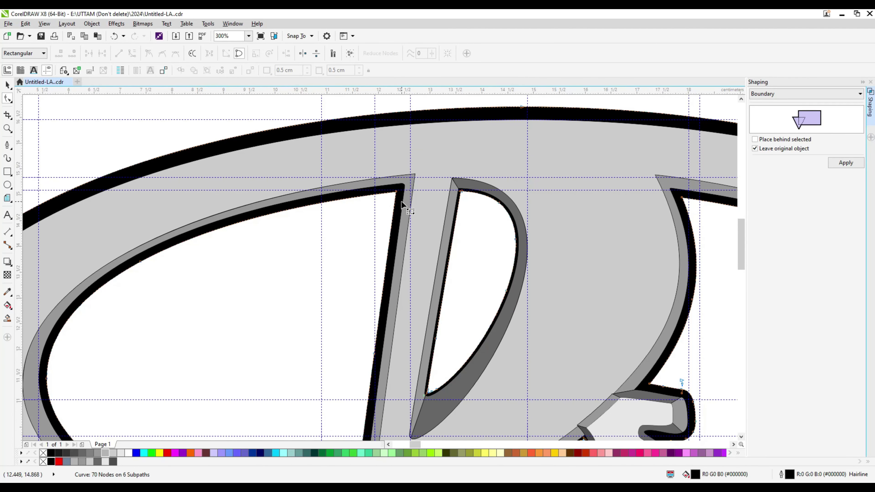
scroll(388, 228, "down", 1)
Draw a narrow rectangle about 1.8 cm tall above the letter's inner opening, rotate it to 350.782° and align it with the opening's slanted side.
key("F6")
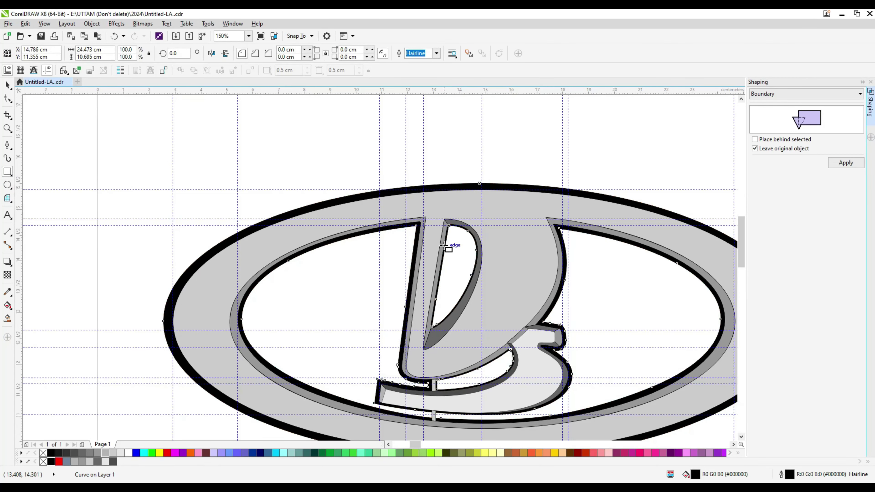
scroll(443, 244, "up", 1)
left_click_drag(448, 128, 464, 219)
key("space")
left_click_drag(475, 128, 476, 128)
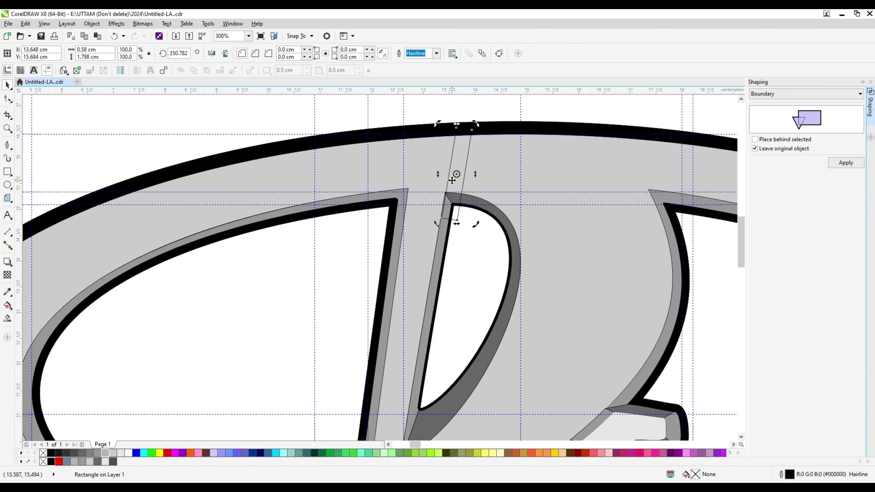
scroll(451, 180, "up", 3)
left_click_drag(447, 190, 449, 186)
scroll(449, 185, "down", 3)
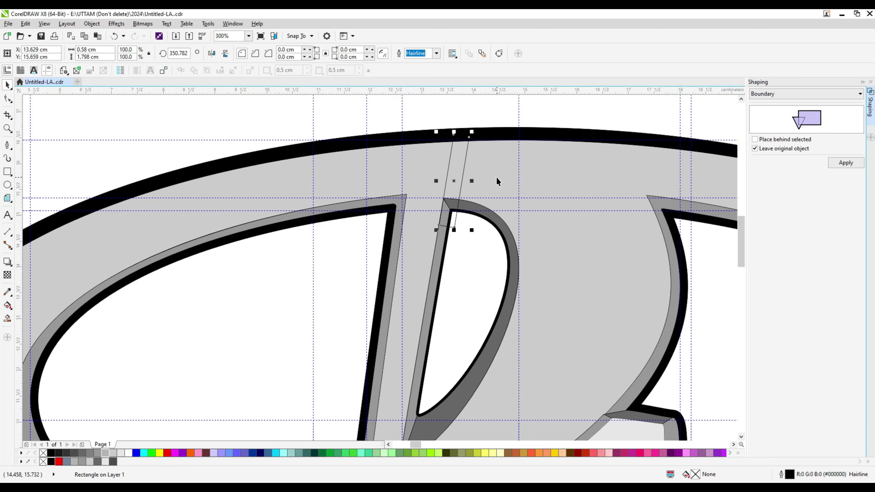
Trim the light grey emblem face with the slanted rectangle and create a filled strip in the resulting gap.
left_click(374, 260, "shift")
key("ctrl+l")
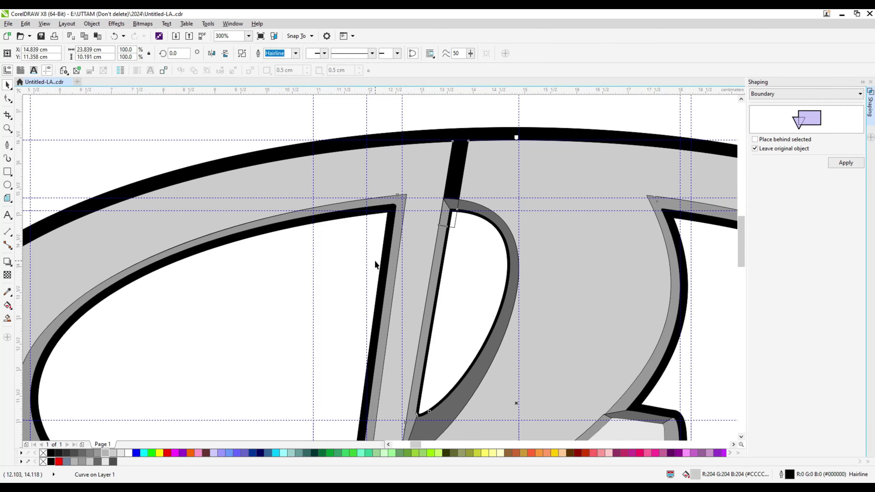
left_click(265, 245)
Delete the slanted rectangle and colour the new strip with the bevel's mid grey (#999999).
right_click(195, 162)
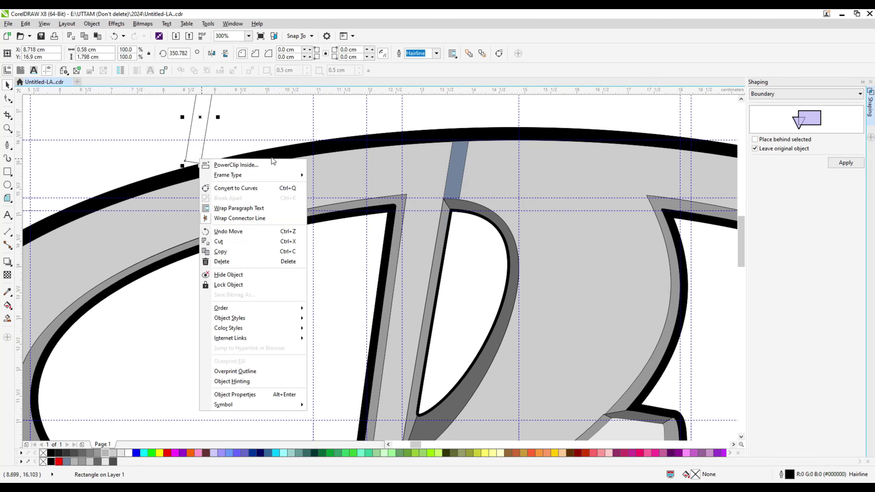
left_click(233, 261)
left_click(453, 166)
scroll(390, 210, "down", 2)
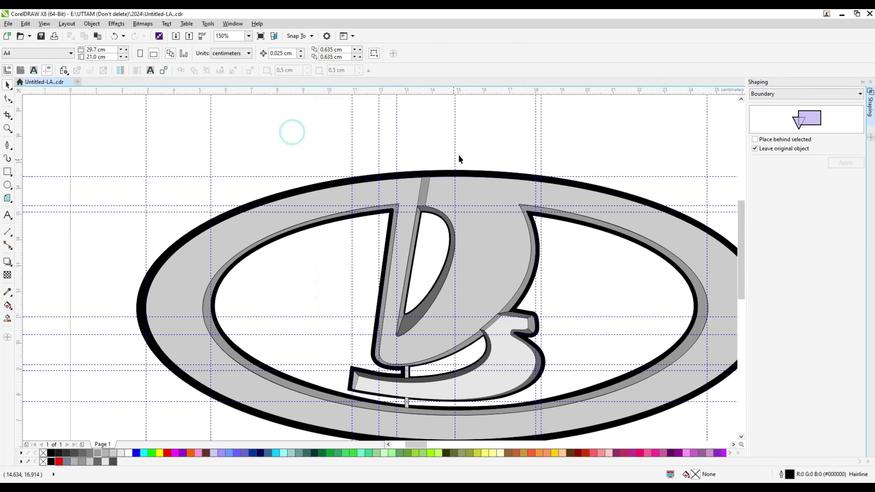
Round the light grey face's corner at the gap's upper-right end, where it meets the oval's black outline.
left_click(426, 186)
key("F10")
scroll(427, 187, "up", 6)
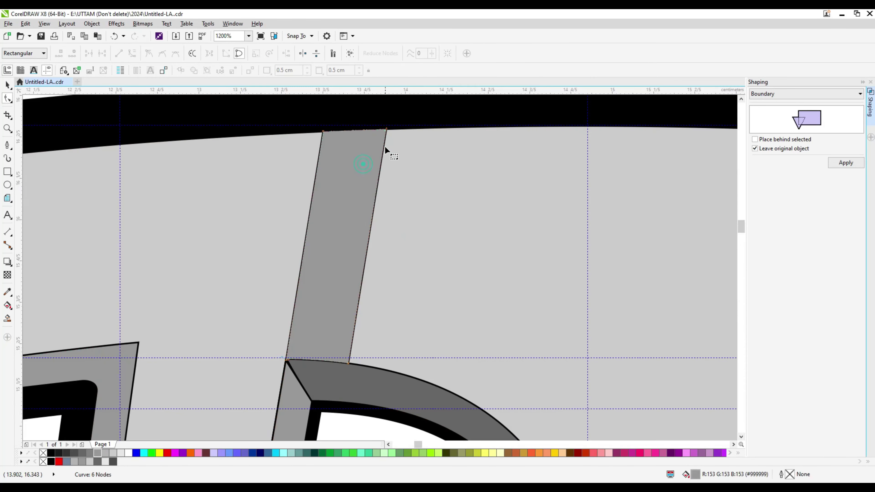
scroll(384, 145, "up", 2)
right_click(389, 126)
left_click(401, 133)
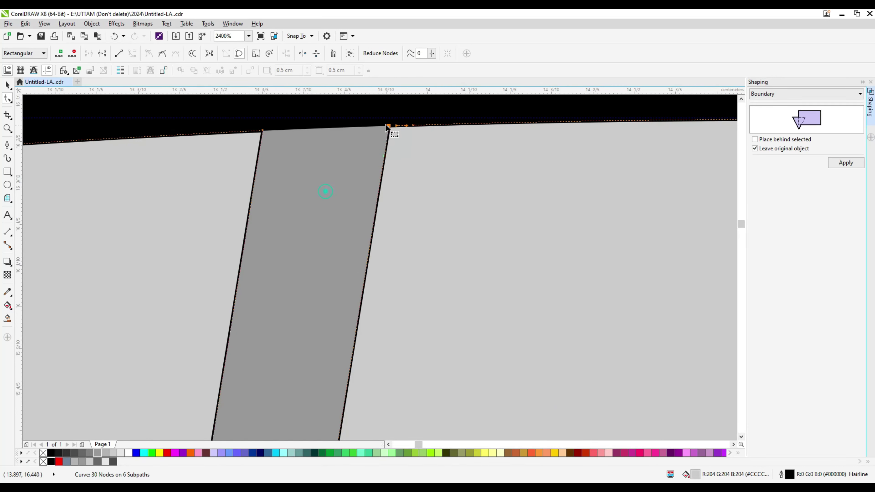
left_click(392, 136)
scroll(397, 138, "up", 1)
scroll(351, 221, "down", 1)
Widen the grey strip beyond the gap by moving its two upper nodes and its lower-left node outward.
left_click(352, 221)
scroll(361, 367, "down", 2)
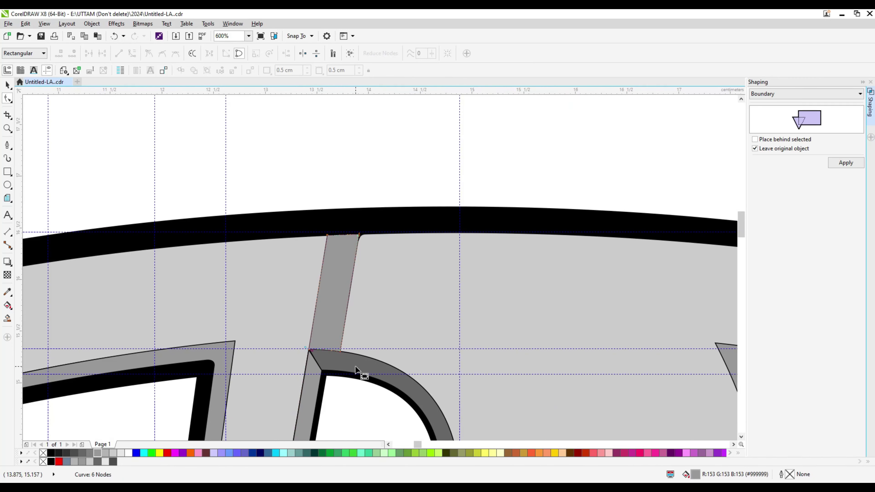
scroll(341, 346, "up", 2)
left_click(352, 267)
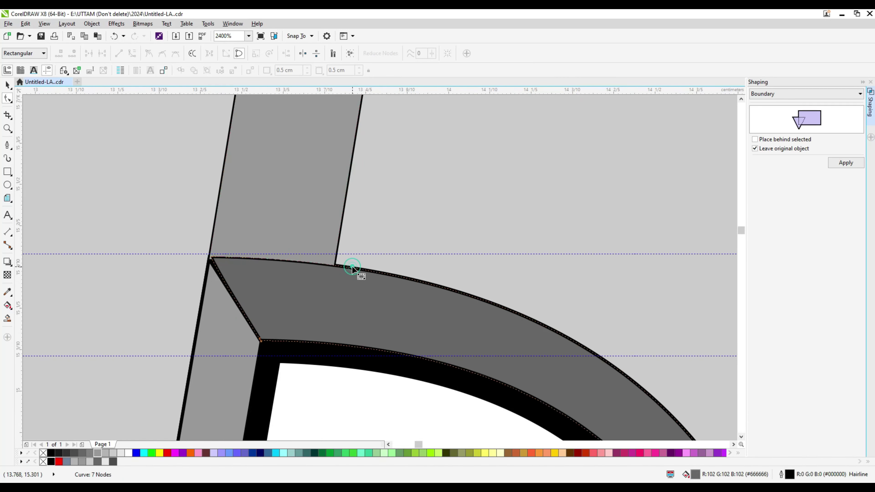
left_click(342, 250)
left_click(340, 237)
scroll(347, 251, "down", 4)
scroll(344, 262, "up", 4)
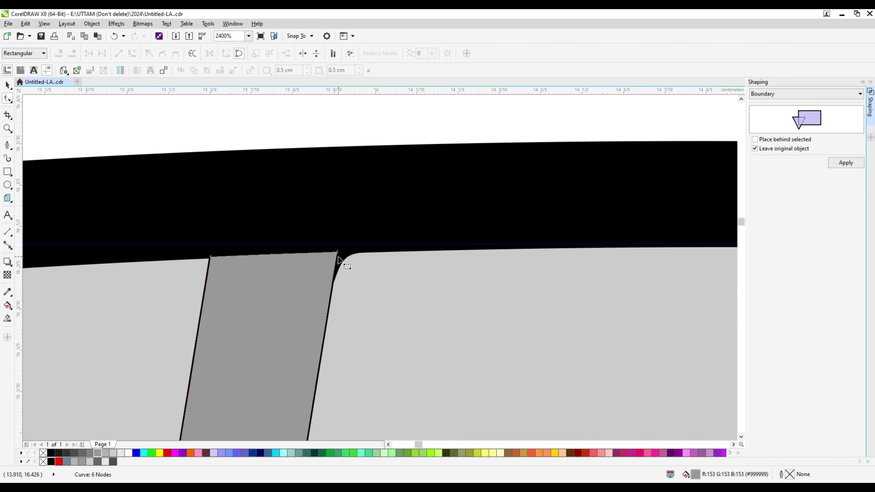
left_click_drag(341, 256, 375, 251)
left_click_drag(209, 258, 166, 261)
scroll(290, 360, "down", 4)
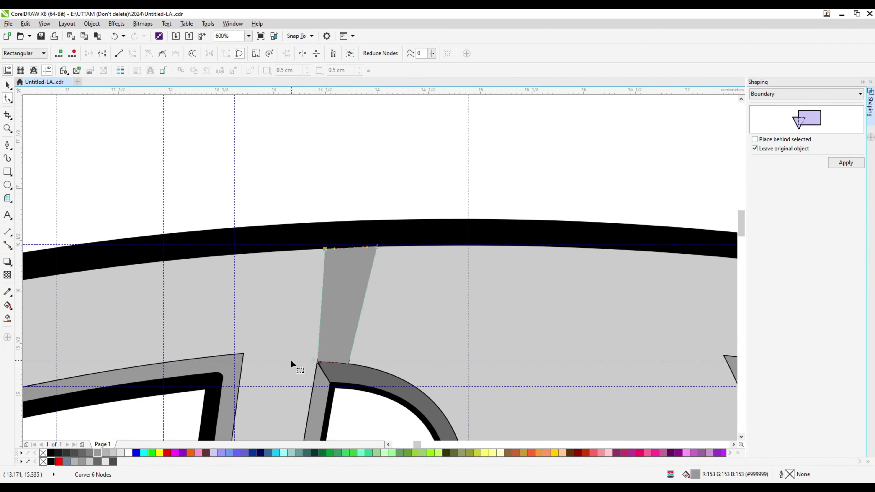
scroll(293, 361, "up", 6)
left_click_drag(327, 359, 287, 357)
Reorder the grey strip behind the light grey face but in front of the black outline shape.
key("space")
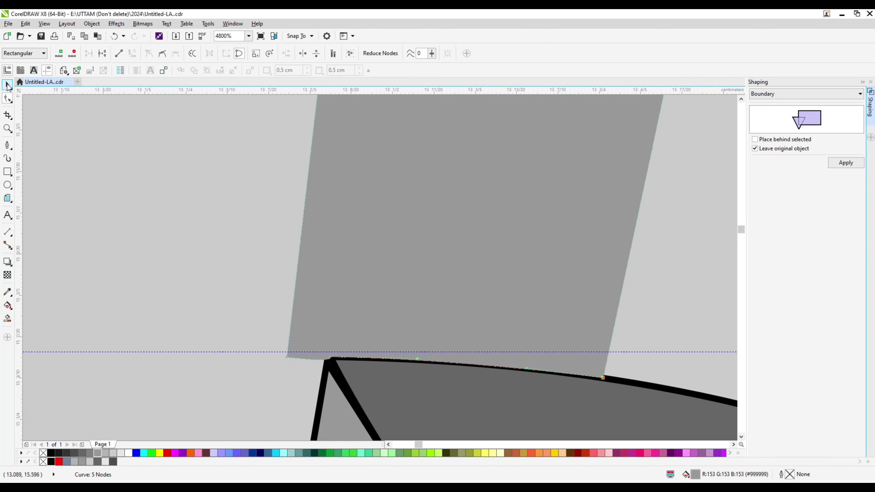
right_click(417, 226)
left_click(586, 393)
scroll(444, 291, "down", 6)
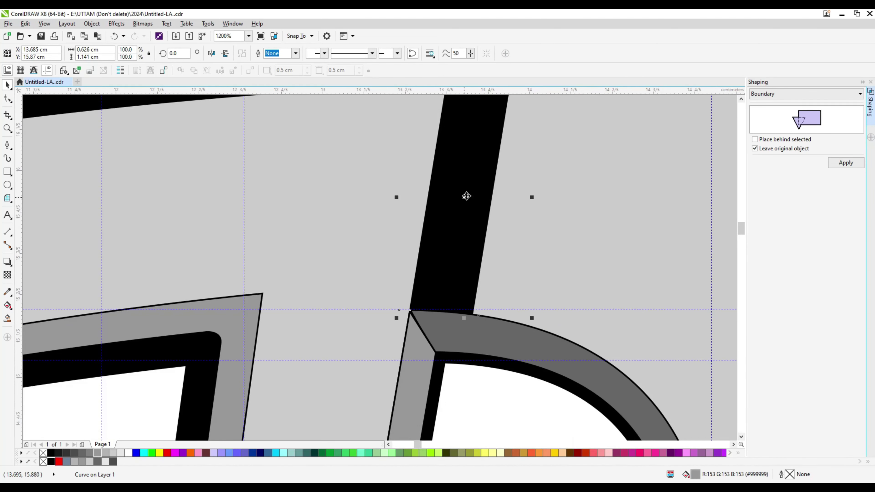
right_click(463, 193)
left_click(615, 360)
key("Escape")
Add nodes beside the light grey face's corner at the gap's upper-left end and delete the corner node to round it.
key("F10")
left_click(386, 180)
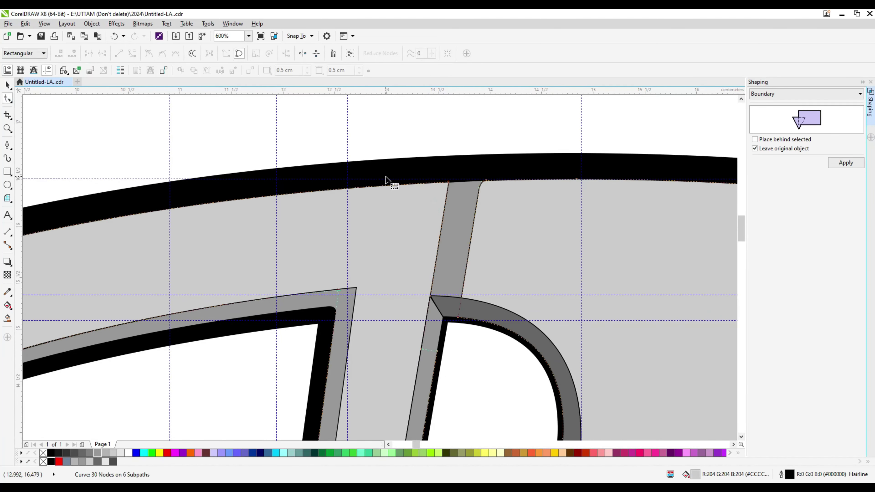
scroll(453, 181, "up", 6)
left_click(403, 206)
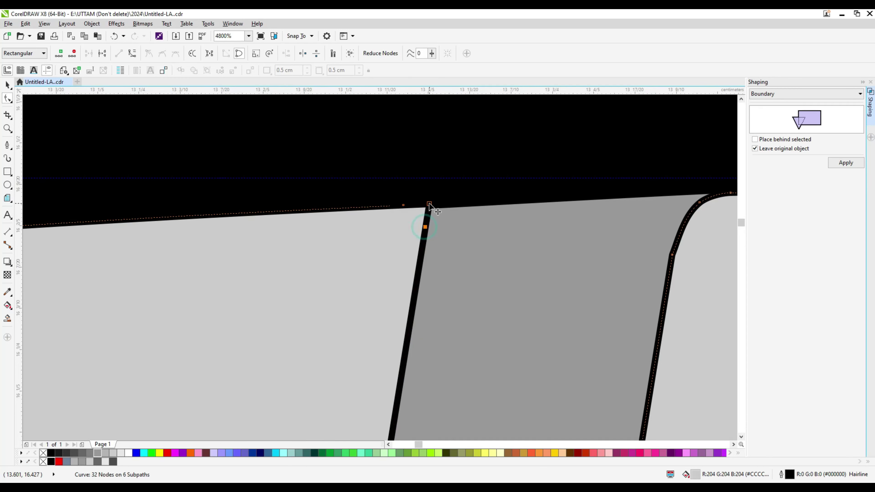
left_click(449, 244)
left_click(434, 220)
scroll(438, 324, "down", 6)
Add a node on the light grey face's edge near the gap's lower-right corner and reposition the nodes beneath the dark bevel.
scroll(438, 325, "up", 4)
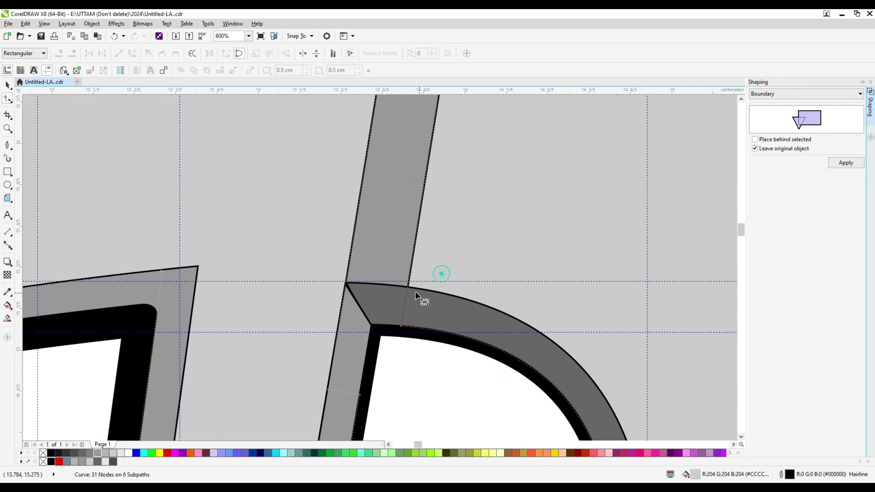
left_click(390, 361)
scroll(385, 336, "down", 2)
left_click(391, 296)
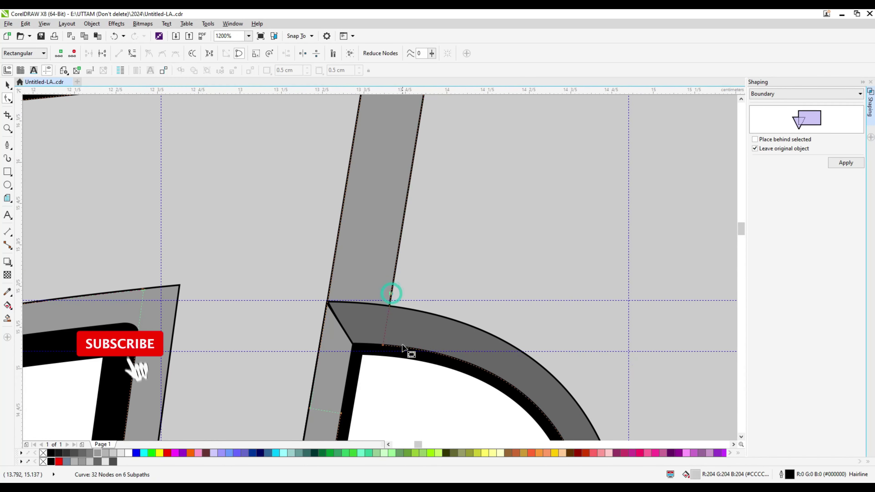
scroll(391, 299, "up", 2)
left_click_drag(390, 301, 386, 306)
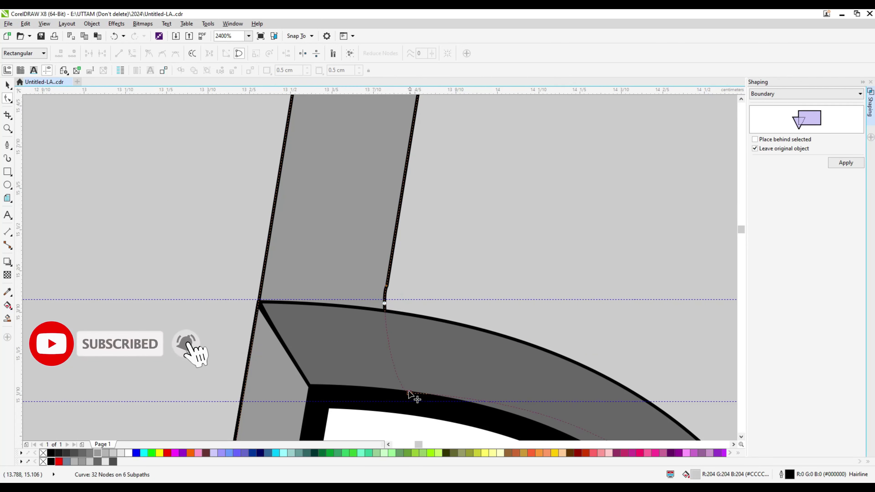
left_click_drag(410, 395, 422, 336)
key("Delete")
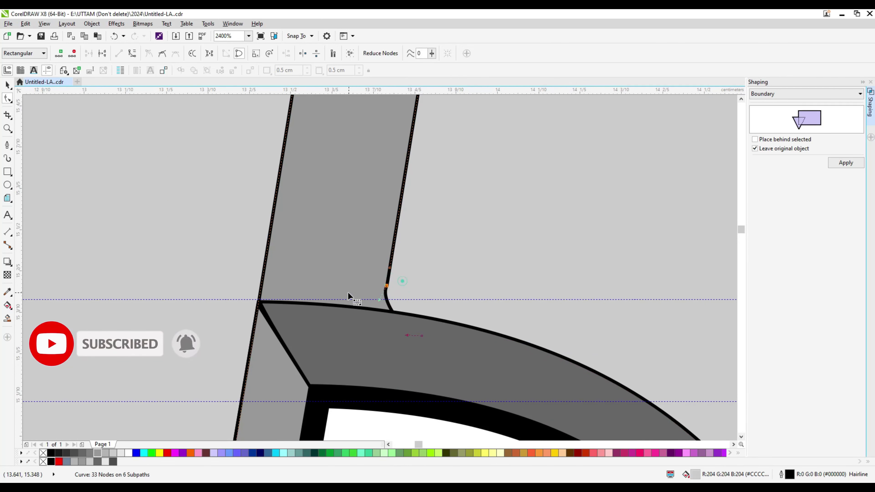
Clean up the nodes at the gap's lower-right corner so the light grey face's edge curves into the opening's dark bevel.
scroll(389, 297, "up", 4)
left_click(402, 288)
scroll(402, 288, "down", 2)
double_click(400, 346)
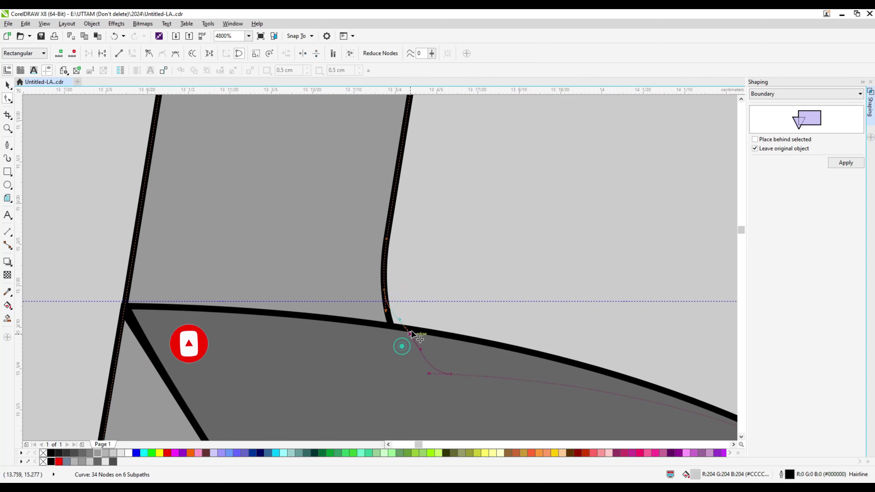
double_click(404, 324)
key("Delete")
left_click_drag(396, 316, 403, 336)
scroll(421, 309, "down", 8)
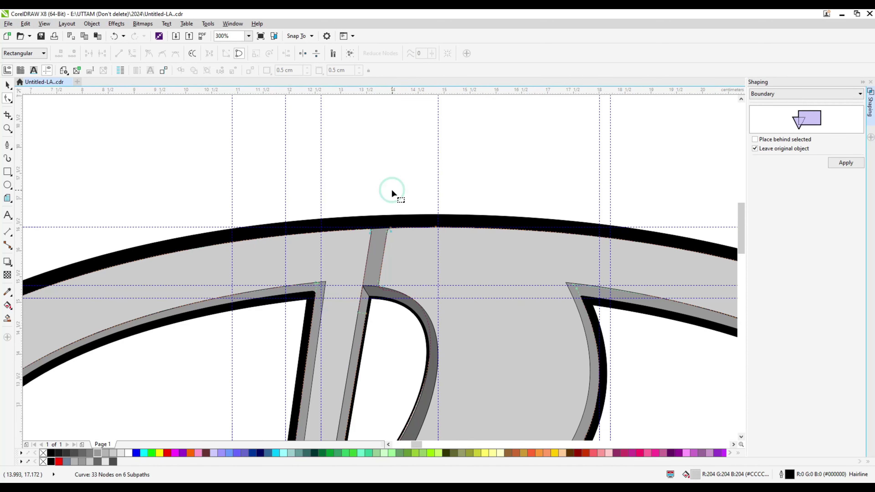
Round the grey bevel's pointed tip at the upper-left corner of the oval's right opening by removing its tip node.
scroll(353, 279, "up", 3)
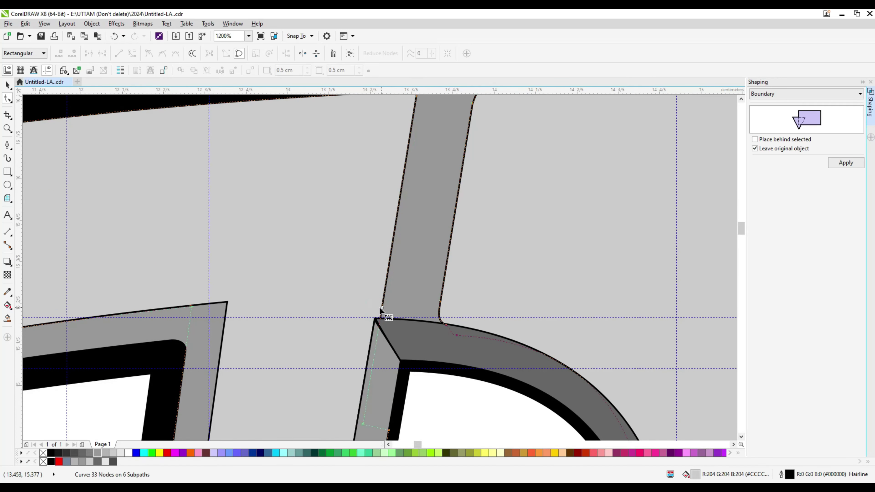
scroll(377, 313, "down", 3)
scroll(412, 209, "down", 2)
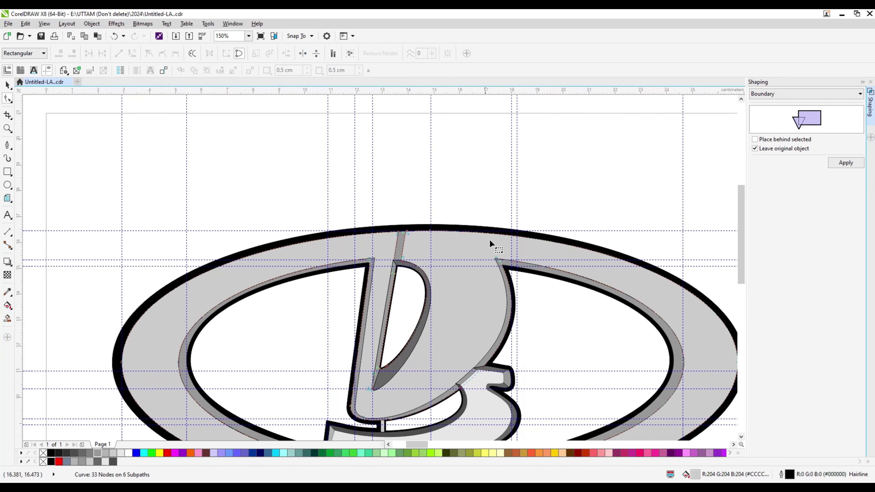
scroll(501, 257, "up", 6)
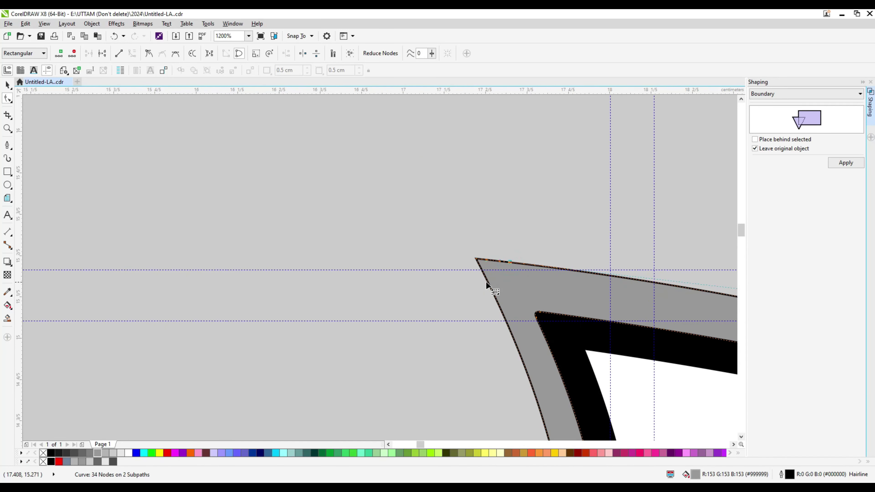
left_click(477, 259)
key("Delete")
scroll(482, 260, "up", 2)
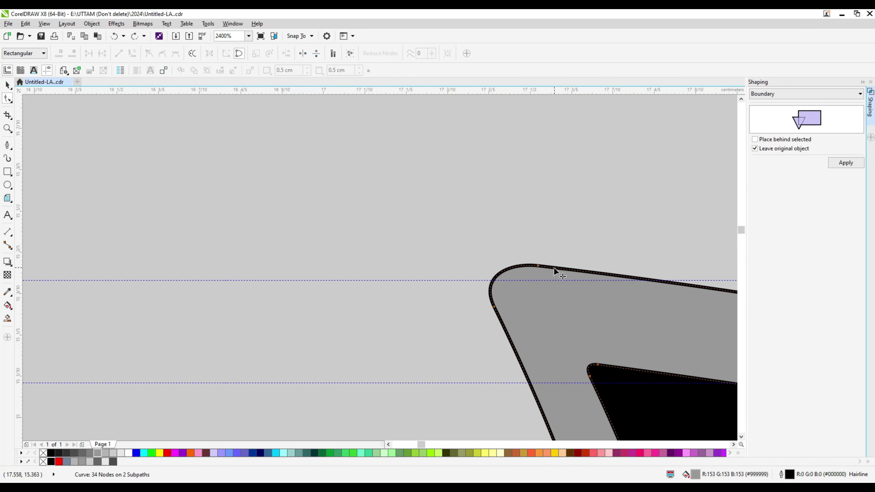
scroll(475, 267, "up", 1)
double_click(480, 265)
Add nodes beside the grey bevel's tip at the left opening's upper-right corner and delete the tip node to round it.
scroll(239, 285, "down", 3)
scroll(236, 260, "up", 3)
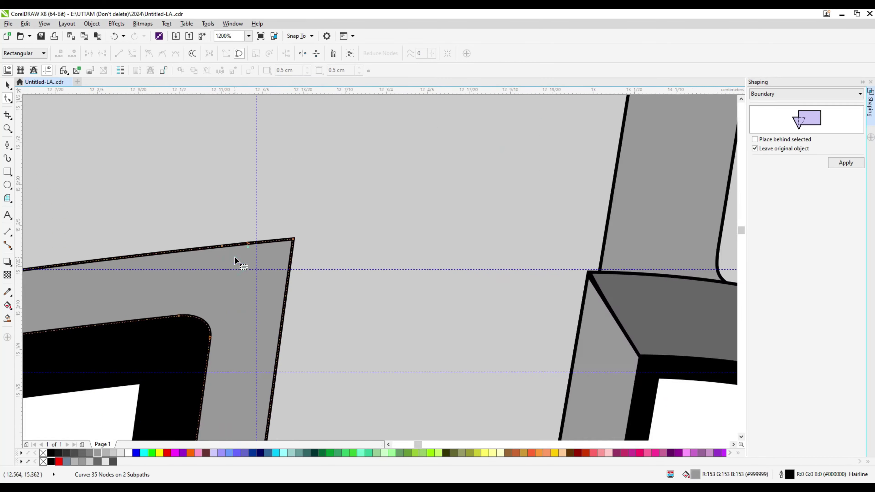
right_click(353, 220)
key("Escape")
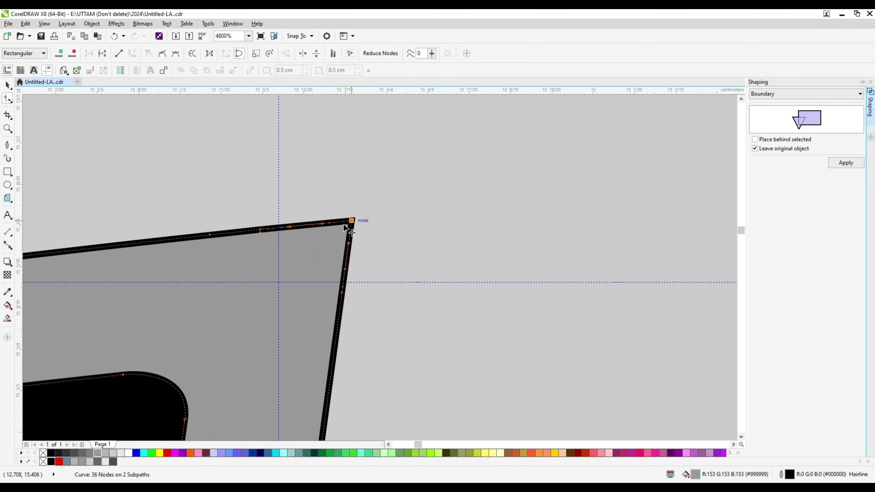
key("Delete")
scroll(368, 225, "down", 4)
scroll(441, 221, "up", 2)
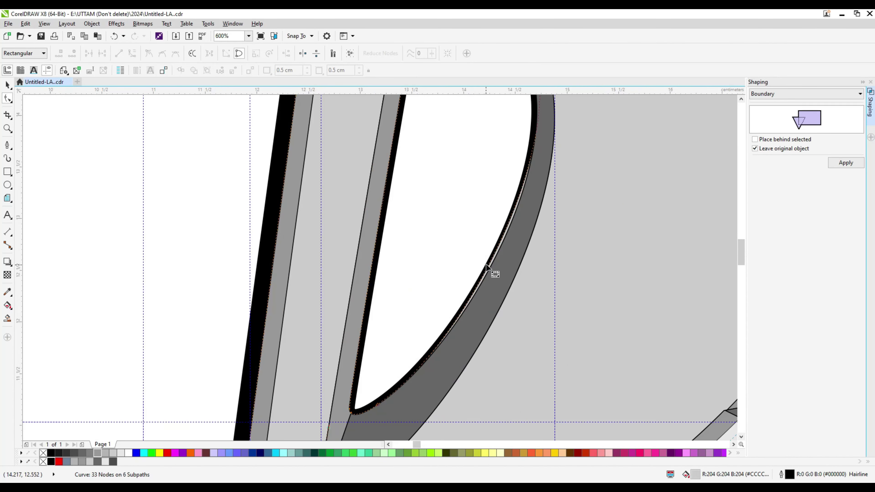
left_click(493, 266)
scroll(494, 266, "down", 2)
left_click(425, 279)
scroll(500, 156, "down", 2)
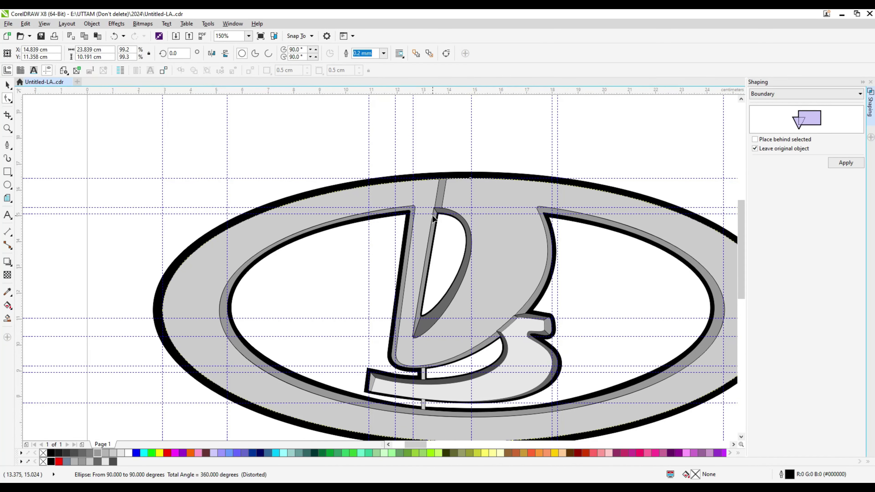
scroll(431, 215, "down", 1)
left_click(564, 189)
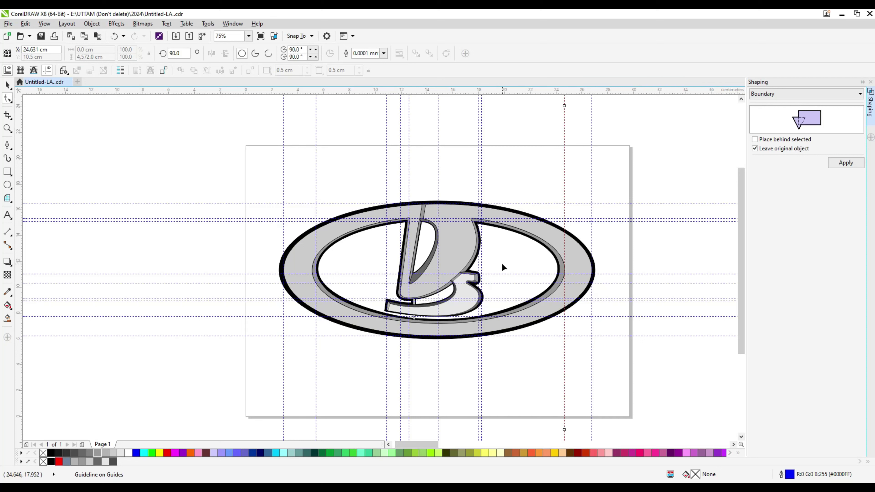
key("Tab")
scroll(463, 244, "up", 5)
Round the mid-grey bevel's pointed corner where the boat's inner opening meets the letter's lower curve.
left_click(395, 273)
scroll(393, 274, "up", 10)
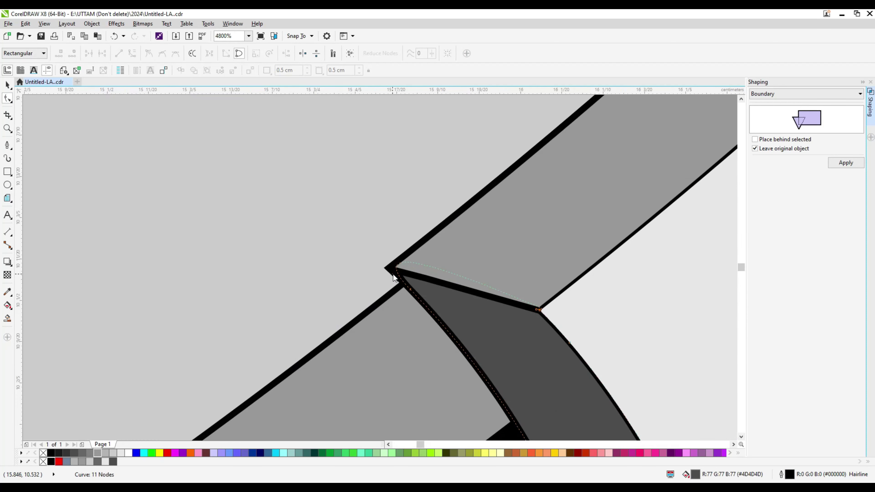
left_click(398, 241)
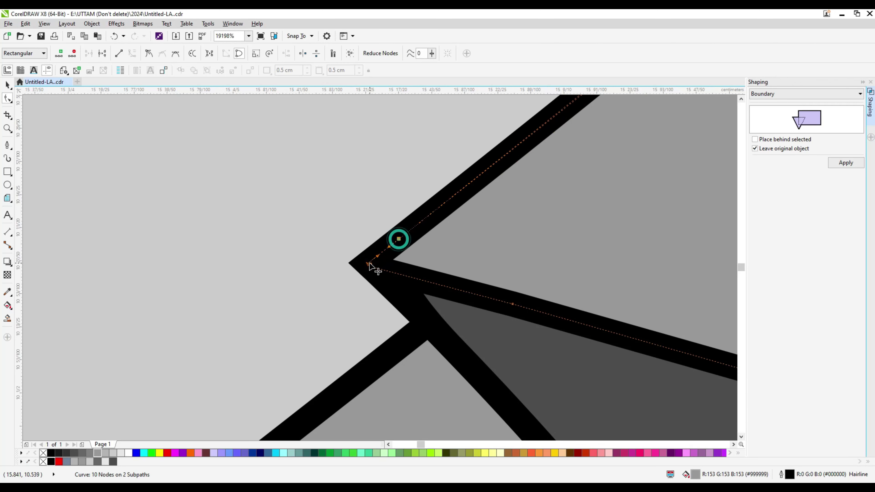
scroll(373, 268, "up", 1)
left_click_drag(367, 262, 411, 251)
scroll(414, 255, "down", 2)
Delete the tip node of the underlying #B3B3B3 shape at the same junction and smooth its rounded corner.
left_click(441, 318)
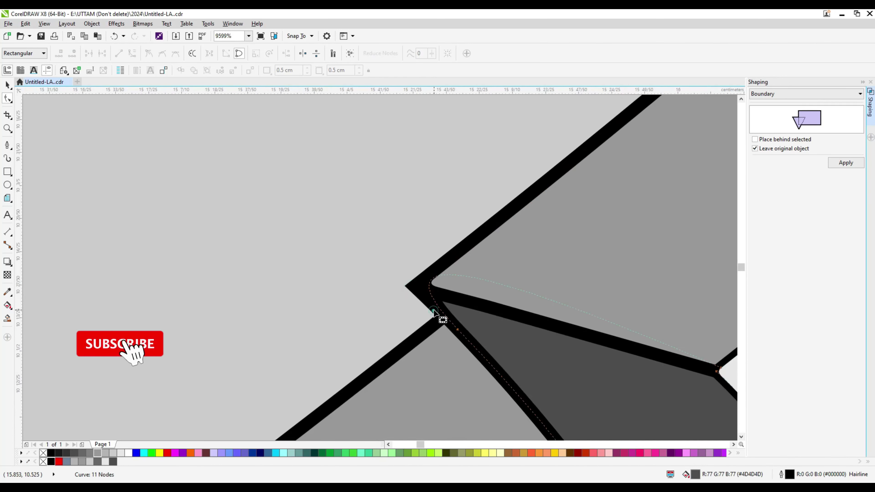
right_click(415, 286)
left_click(406, 318)
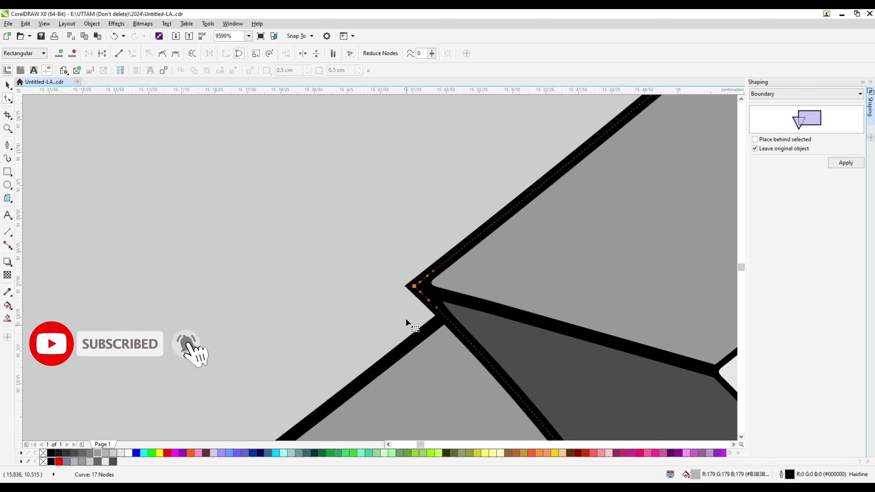
left_click_drag(418, 291, 437, 297)
scroll(442, 314, "up", 1)
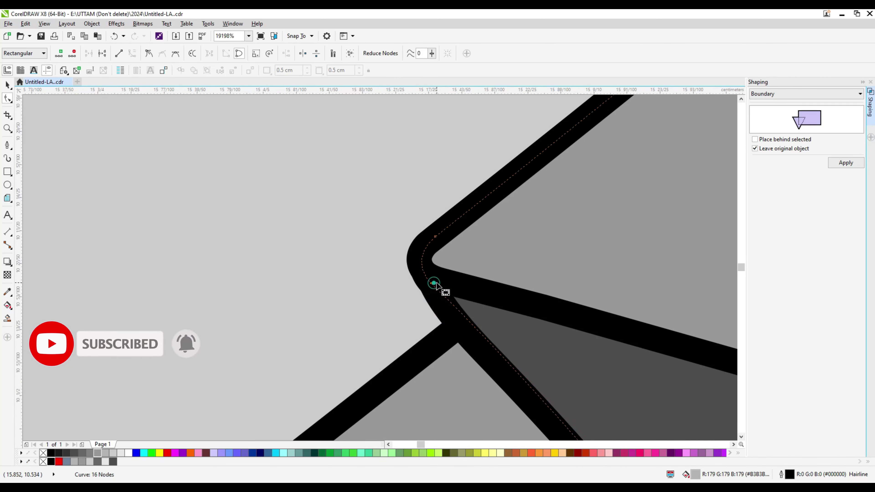
left_click_drag(488, 358, 478, 287)
Round the #666666 bevel's pointed tip where the boat meets the letter's lower-right edge by adding nodes and reshaping the curve.
scroll(350, 308, "down", 2)
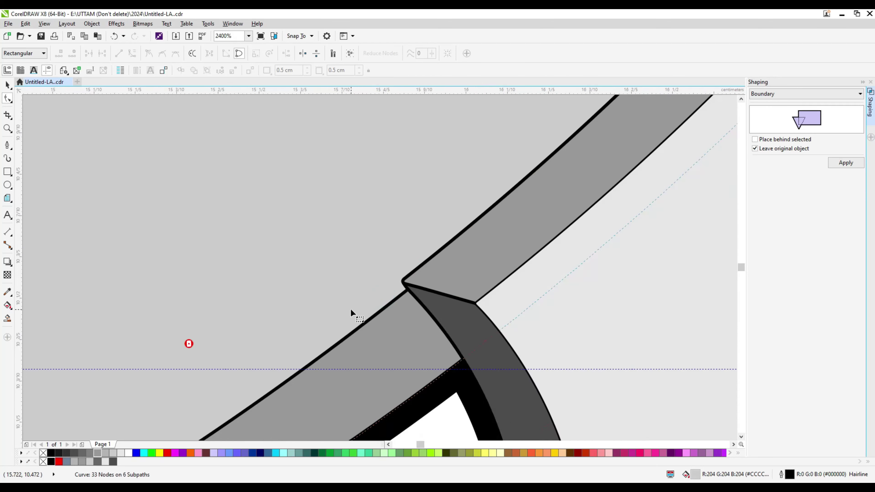
scroll(484, 237, "up", 2)
left_click(488, 241)
left_click_drag(482, 249, 552, 280)
left_click(465, 242)
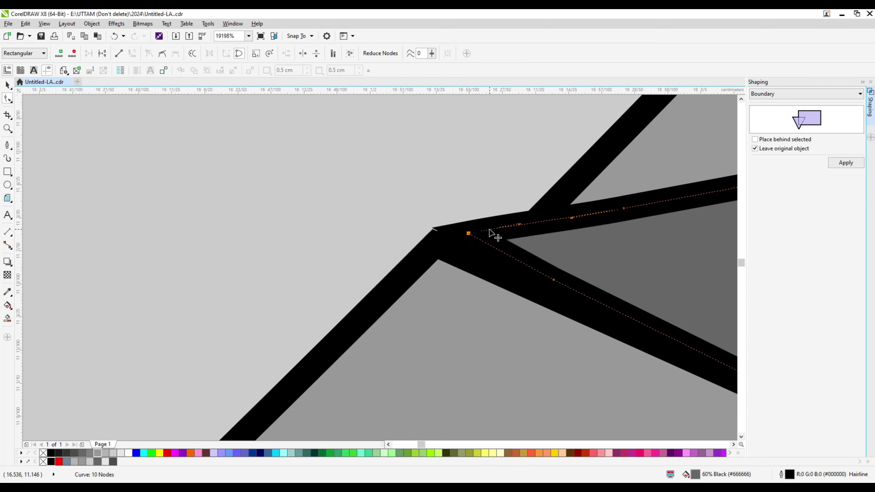
left_click_drag(494, 234, 468, 249)
right_click(467, 247)
left_click(479, 273)
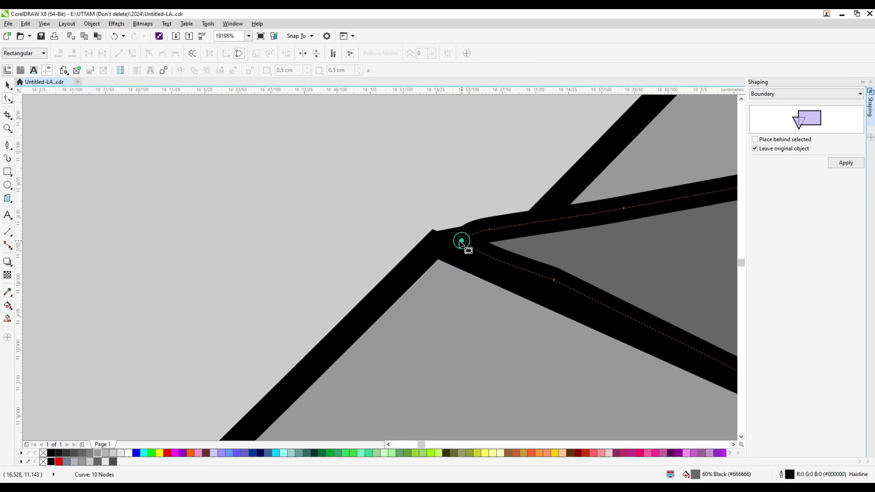
scroll(468, 248, "up", 1)
double_click(423, 238)
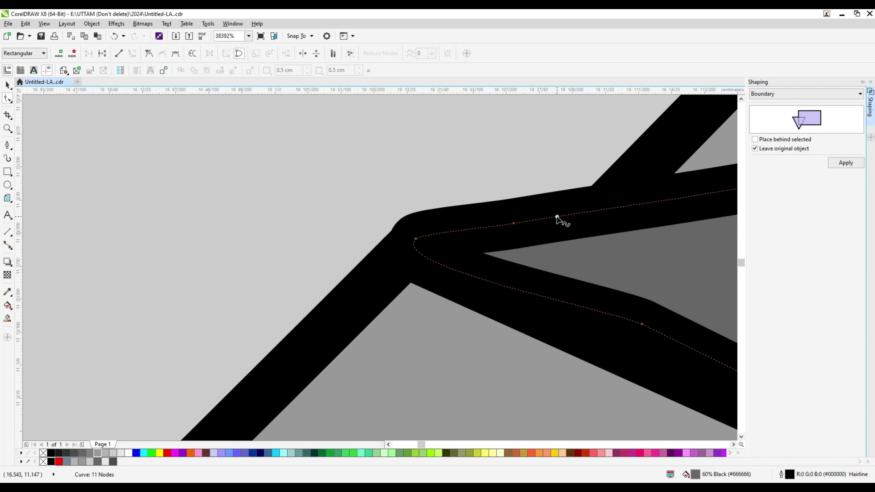
Try to reshape the right edge of the light-grey #E6E6E6 boat face and undo the change.
scroll(543, 313, "down", 2)
scroll(532, 310, "down", 4)
left_click(466, 311)
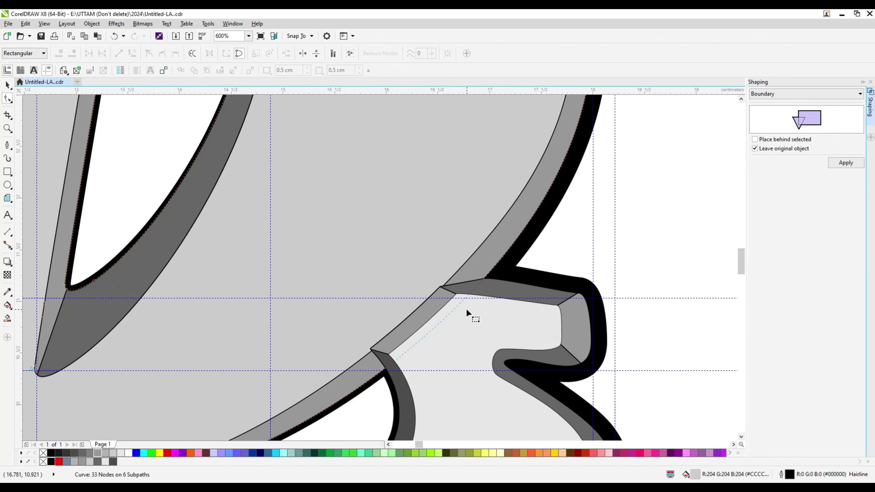
left_click(521, 352)
scroll(550, 346, "up", 2)
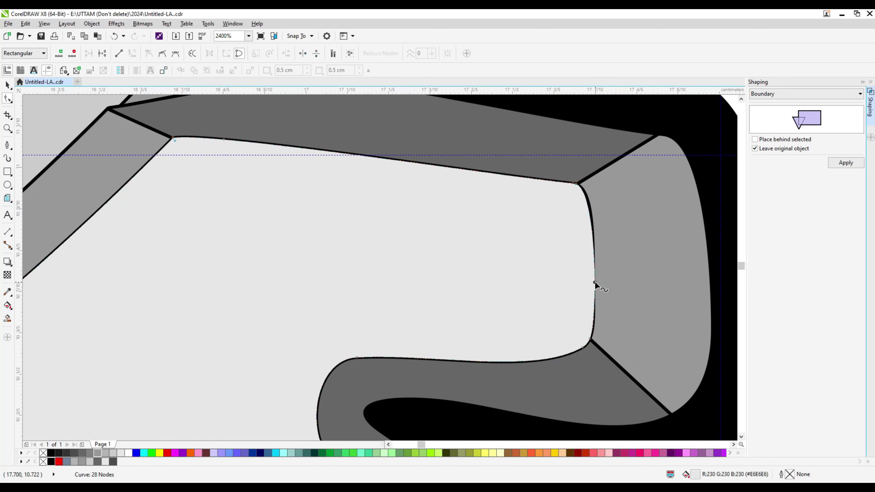
left_click_drag(594, 281, 612, 313)
key("ctrl+z")
scroll(535, 266, "down", 4)
left_click(8, 85)
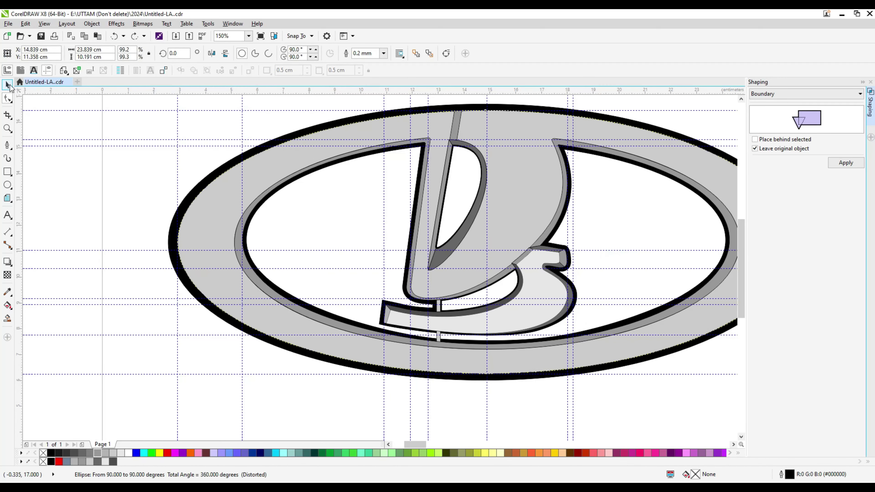
scroll(333, 289, "down", 1)
left_click(535, 163)
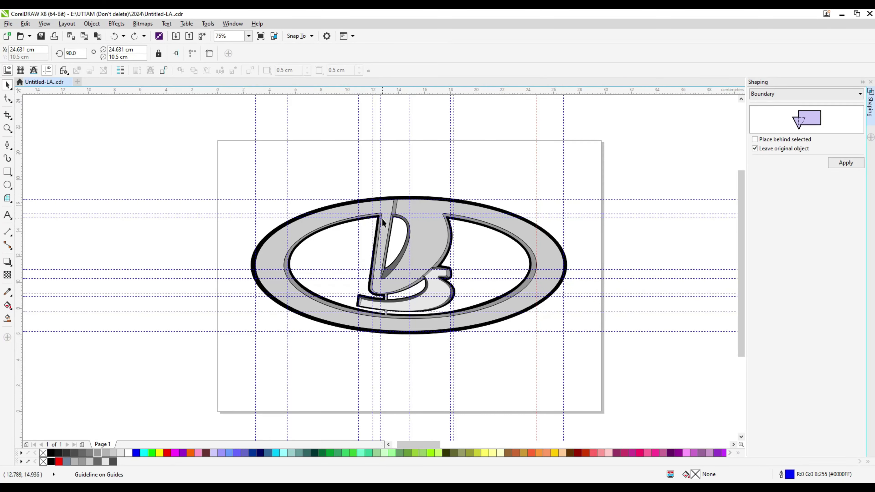
Round the #CCCCCC face's corner where the slanted strip's right edge meets the dark bevel above the letter's opening.
scroll(383, 222, "up", 4)
key("F10")
left_click(404, 188)
left_click(416, 242)
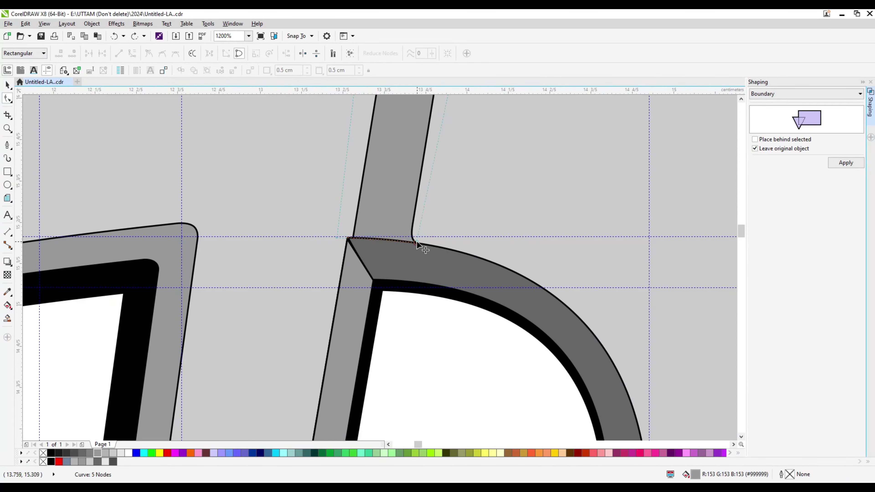
left_click(415, 243)
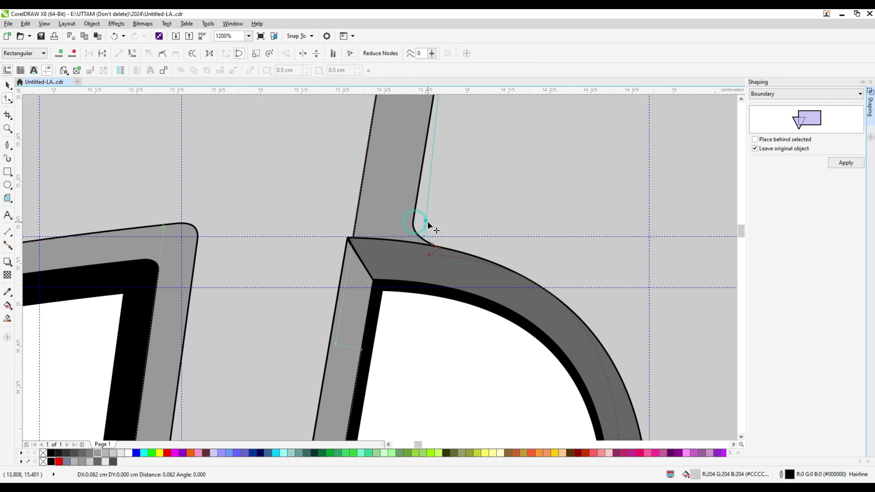
Smooth the #CCCCCC face's rounded corners on both sides of the slanted strip where it meets the oval's black rim.
scroll(429, 228, "up", 1)
key("ctrl+z")
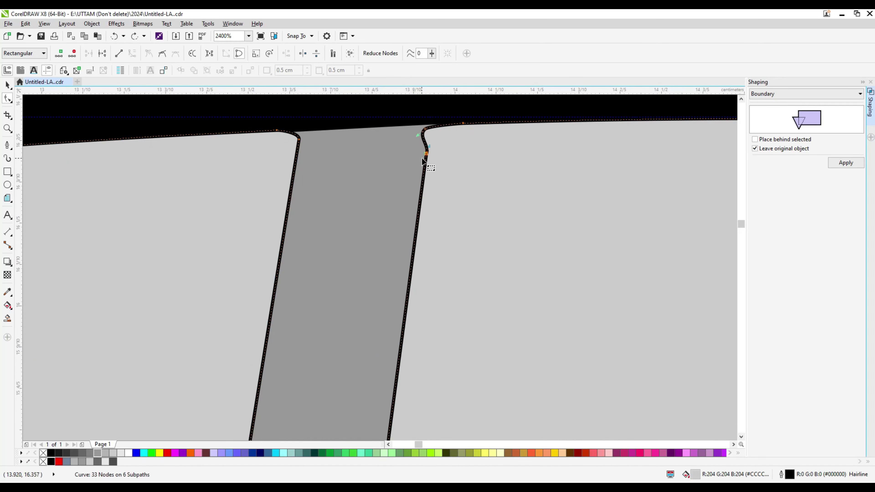
scroll(431, 166, "down", 1)
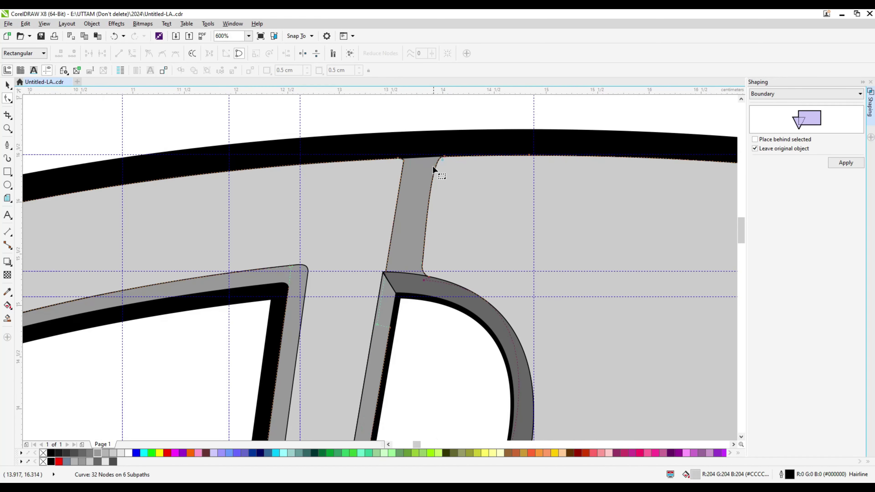
scroll(439, 162, "up", 1)
scroll(444, 182, "down", 1)
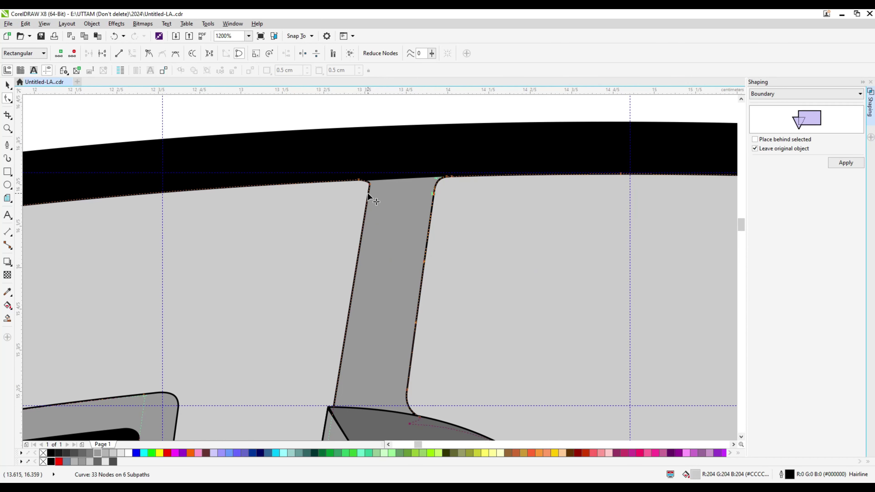
scroll(369, 198, "up", 1)
left_click_drag(368, 199, 365, 208)
scroll(365, 208, "down", 3)
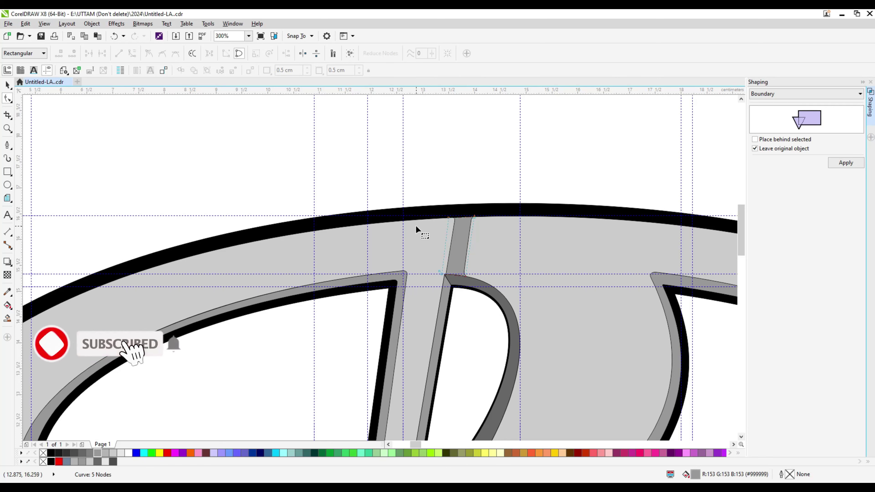
Add the artistic text LADA in Arial on the page below the oval emblem.
scroll(415, 226, "down", 2)
key("space")
key("Escape")
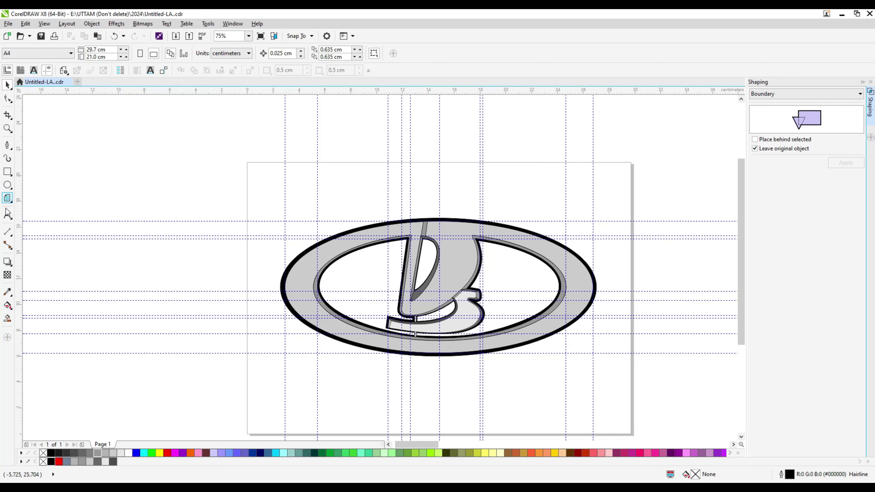
key("F8")
left_click(410, 379)
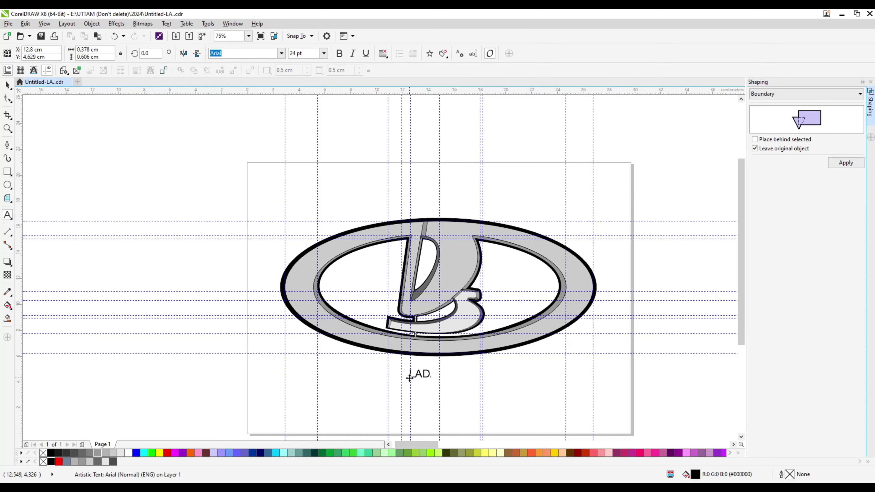
key("ctrl+space")
Make the LADA text bold, then enlarge and stretch it to about 8.96 × 1.9 cm centred below the oval.
left_click_drag(438, 380, 492, 407)
left_click(339, 54)
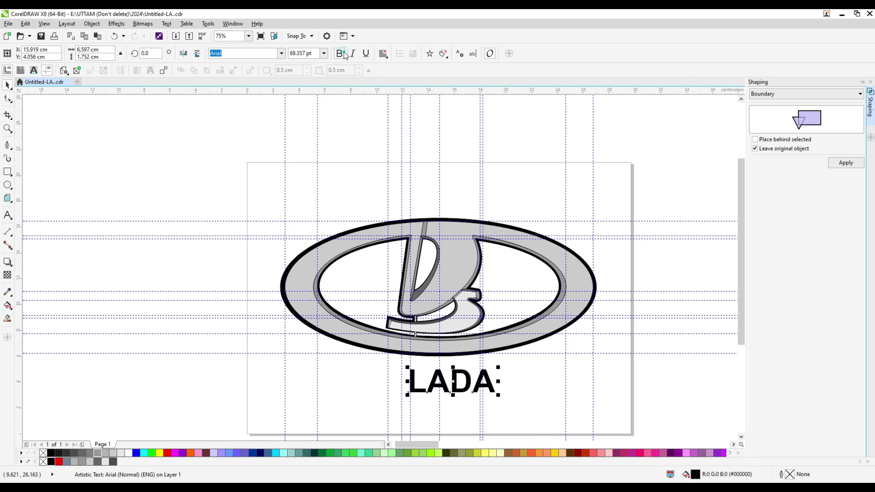
left_click_drag(405, 367, 316, 359)
scroll(317, 359, "up", 2)
mouse_move(438, 385)
left_mouse_down()
mouse_move(437, 377)
mouse_move(438, 385)
left_mouse_up()
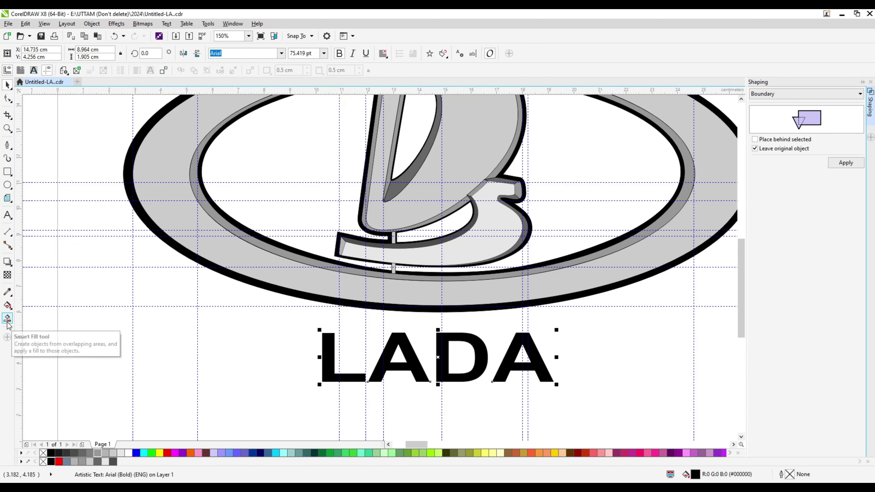
Convert the LADA text to curves, remove its fill and give it a 0.2 mm outline.
right_click(399, 358)
left_click(429, 181)
left_click(43, 452)
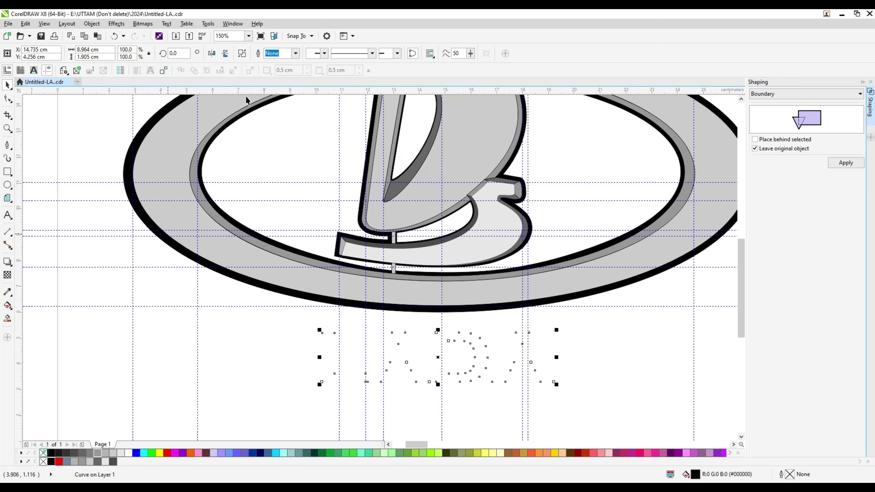
left_click(295, 53)
left_click(274, 76)
left_click(295, 53)
left_click(286, 90)
left_click(250, 336)
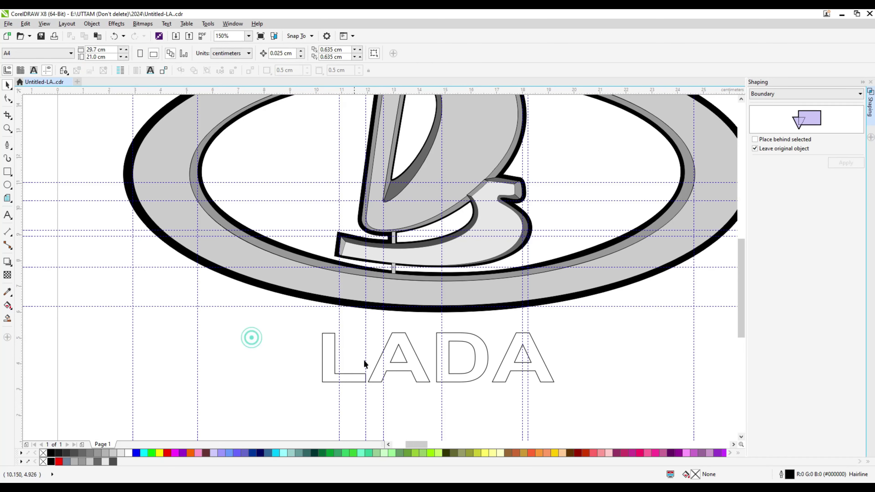
left_click(391, 357)
left_click(453, 152)
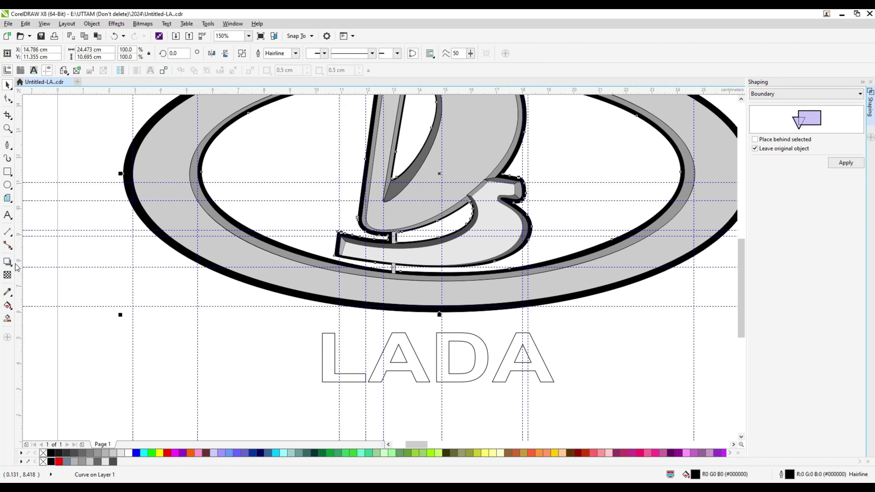
left_click(437, 352)
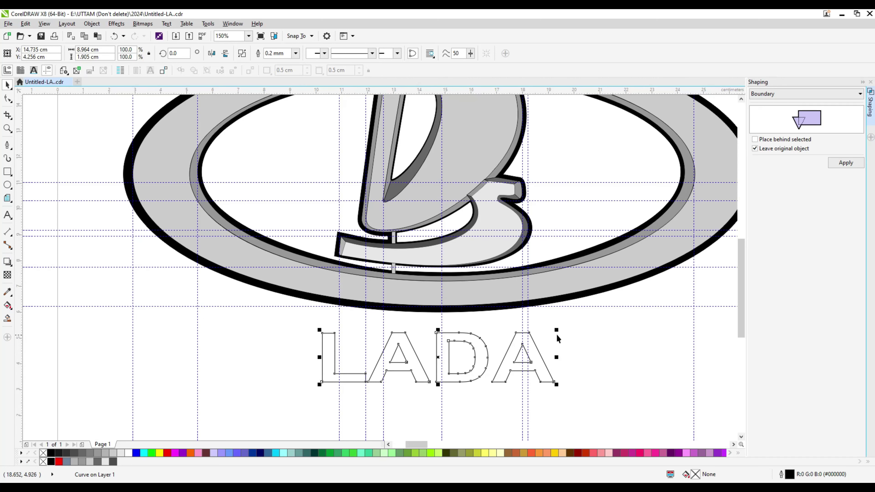
key("F3")
left_click(354, 354)
left_click(561, 148)
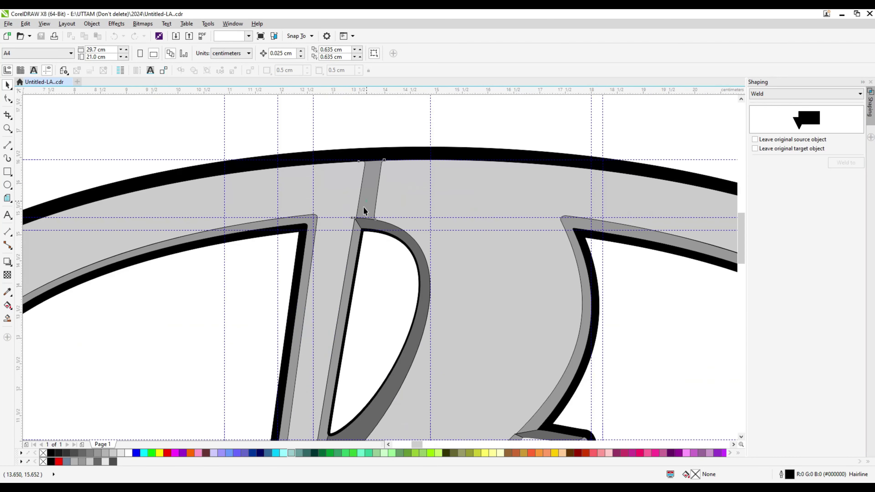
Try to move the slanted #999999 strip above the letter's opening and change its stacking order.
left_click(368, 224)
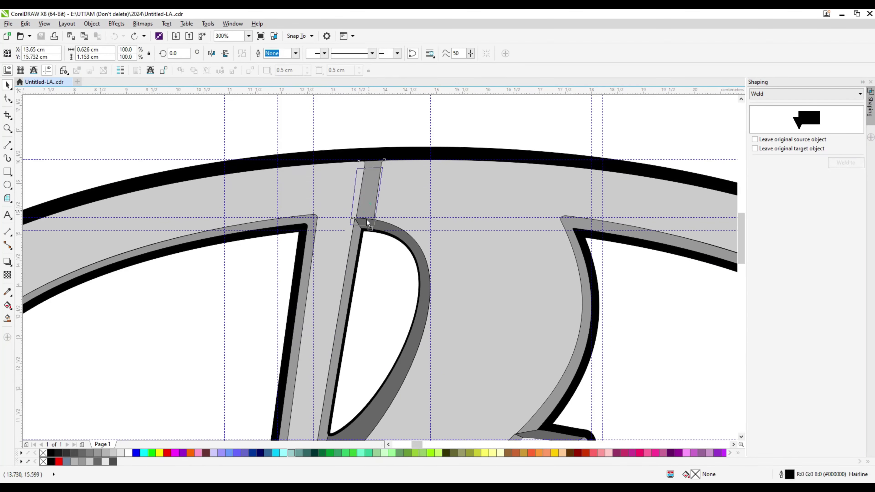
mouse_move(369, 192)
left_mouse_down()
mouse_move(410, 197)
mouse_move(371, 198)
left_mouse_up()
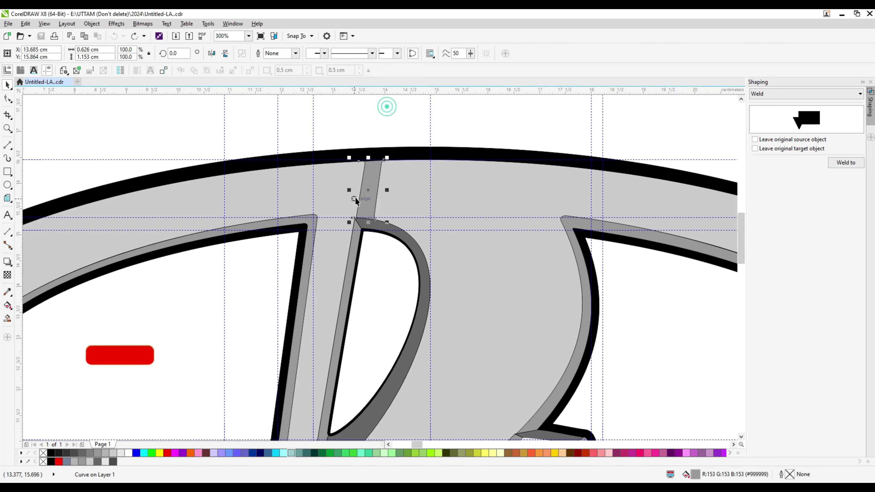
right_click(371, 190)
mouse_move(401, 342)
left_click(513, 363)
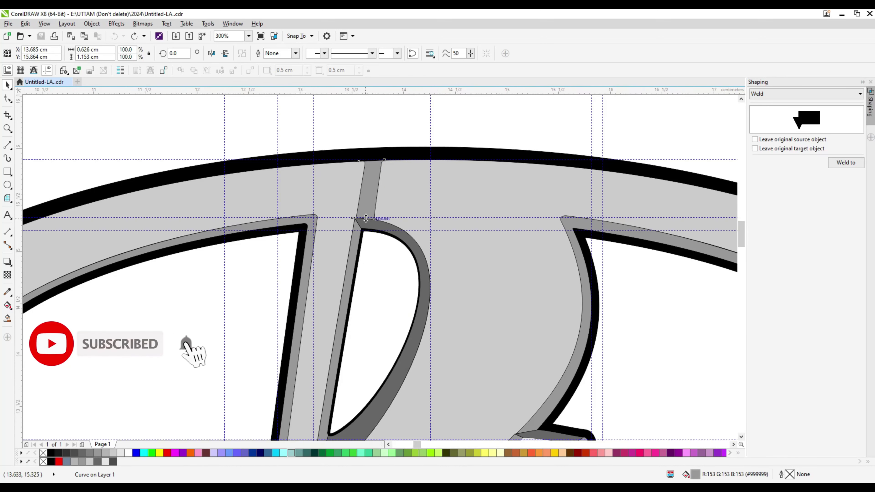
Move the slanted strip's corner nodes inward to match the gap between the grey faces and overlap the dark bevel slightly.
scroll(366, 218, "up", 2)
key("F10")
scroll(377, 235, "up", 2)
scroll(379, 224, "down", 3)
scroll(451, 141, "up", 5)
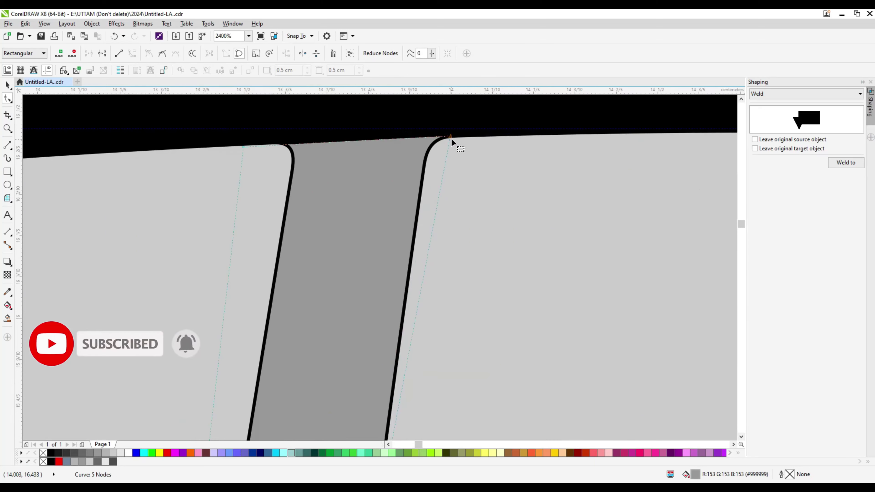
left_click_drag(450, 141, 429, 137)
left_click_drag(248, 150, 291, 144)
scroll(284, 272, "down", 5)
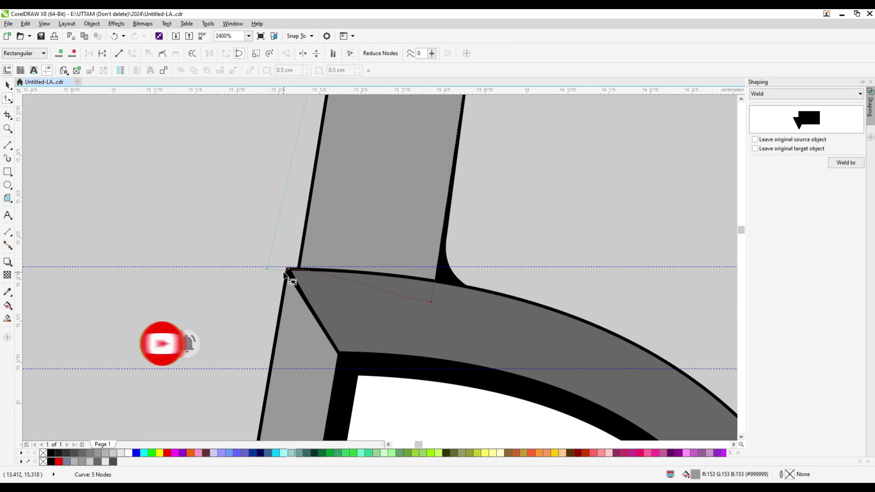
left_click(295, 285)
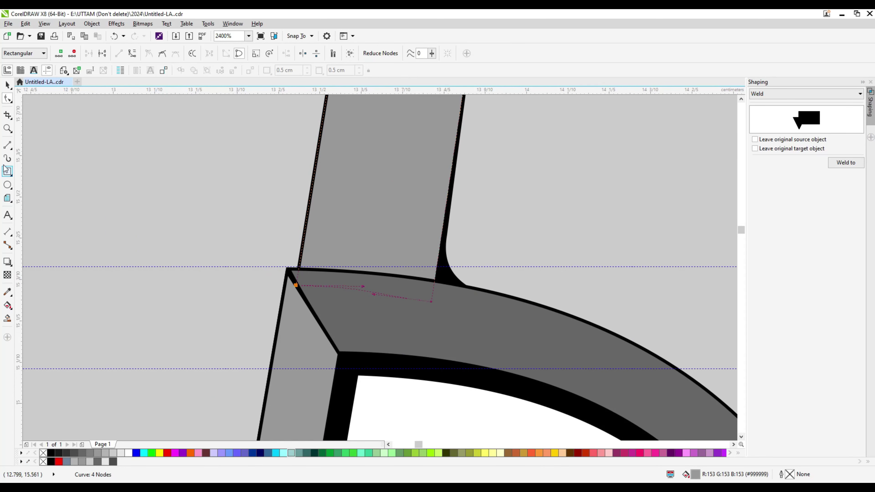
Bring the slanted #999999 strip to the front, above the dark bevel of the letter's opening.
key("space")
right_click(377, 225)
mouse_move(410, 383)
left_click(523, 401)
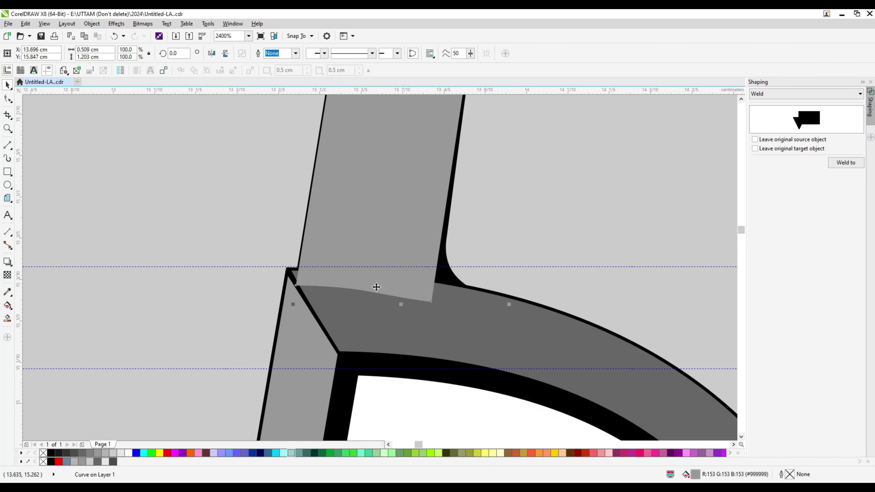
Extend the slanted strip's upper nodes beyond the oval's black rim and its lower nodes into the letter's opening.
scroll(376, 287, "down", 4)
key("F10")
left_click_drag(393, 278, 385, 312)
left_click_drag(377, 157, 384, 119)
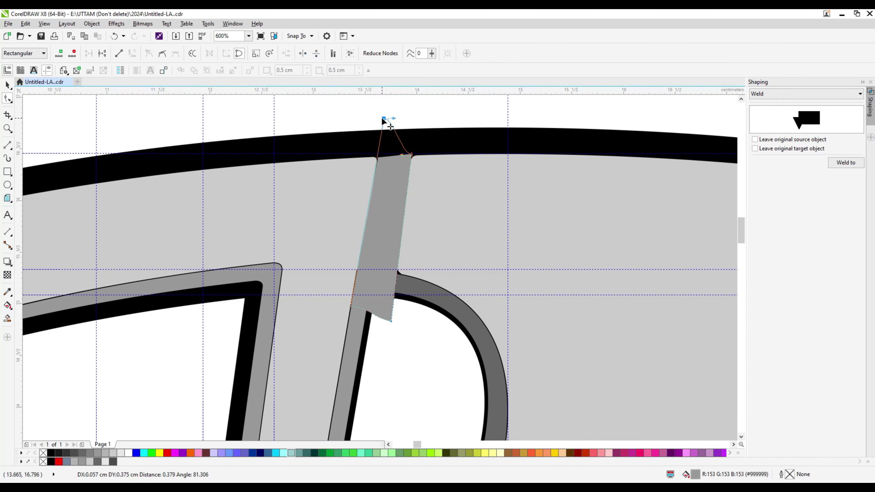
left_click_drag(412, 155, 426, 117)
scroll(390, 321, "up", 2)
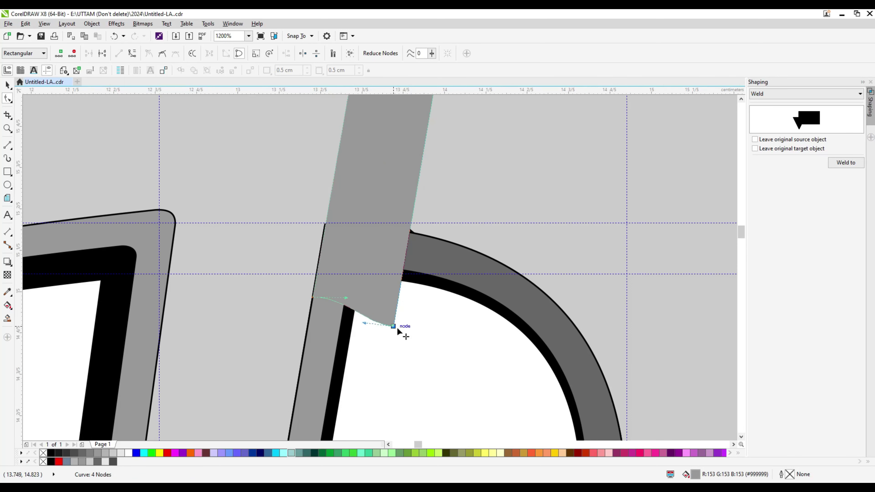
left_click_drag(313, 299, 311, 323)
Trim the oval's black rim and the letter opening's dark bevel with the slanted strip, and move the strip out of the gap.
scroll(312, 324, "down", 4)
left_click(8, 85)
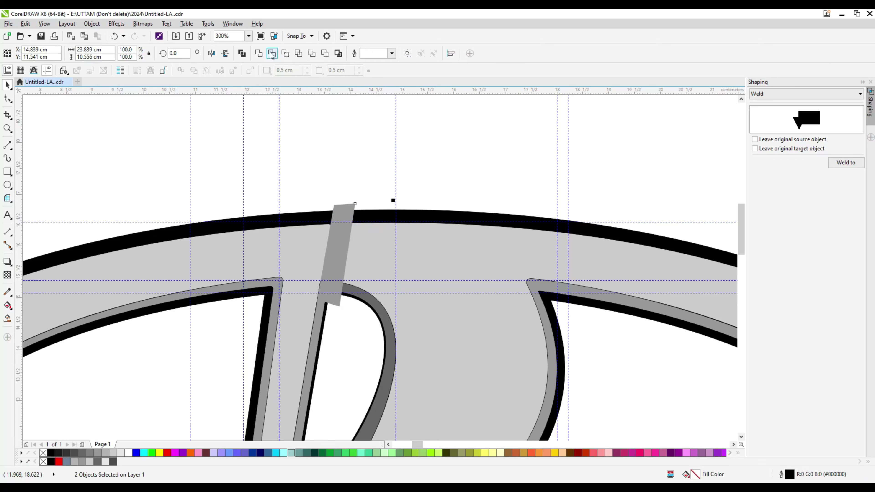
left_click_drag(343, 214, 409, 146)
key("ctrl+z")
left_click(355, 290, "shift")
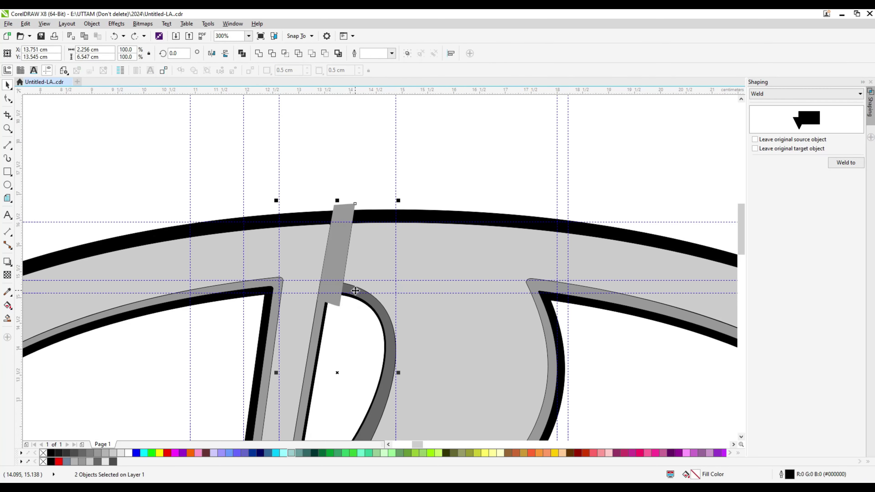
left_click(272, 54)
left_click_drag(338, 254, 415, 201)
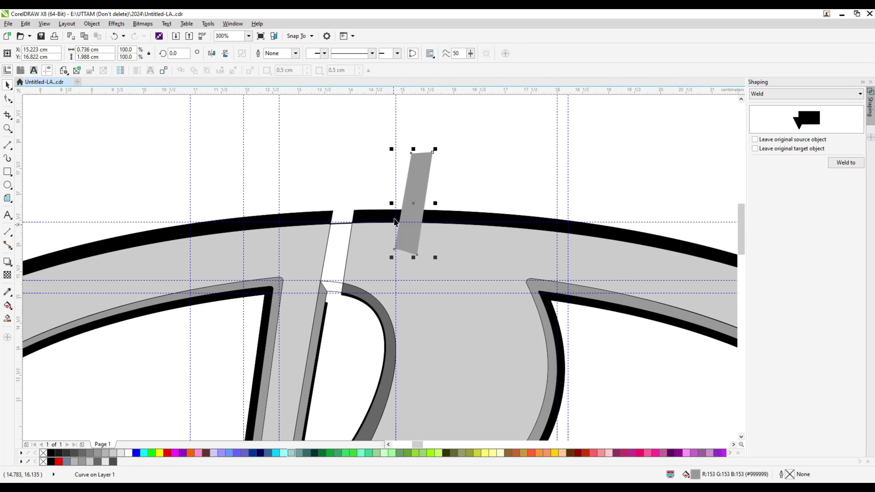
Delete the slanted #999999 cutting strip above the oval.
scroll(394, 222, "down", 2)
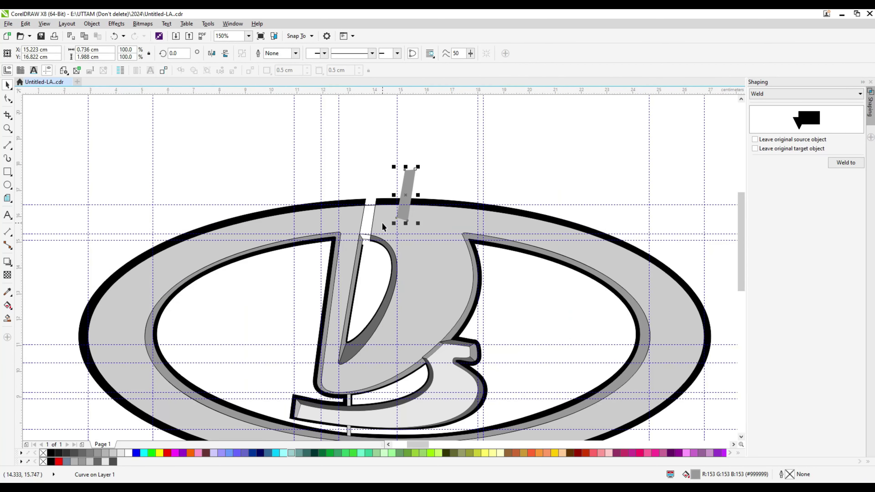
right_click(404, 213)
left_click(424, 315)
Extend the upper nodes of the #999999 bevel left of the gap up to the light grey face's corner under the rim.
scroll(393, 255, "up", 2)
key("F10")
left_click_drag(326, 213, 330, 179)
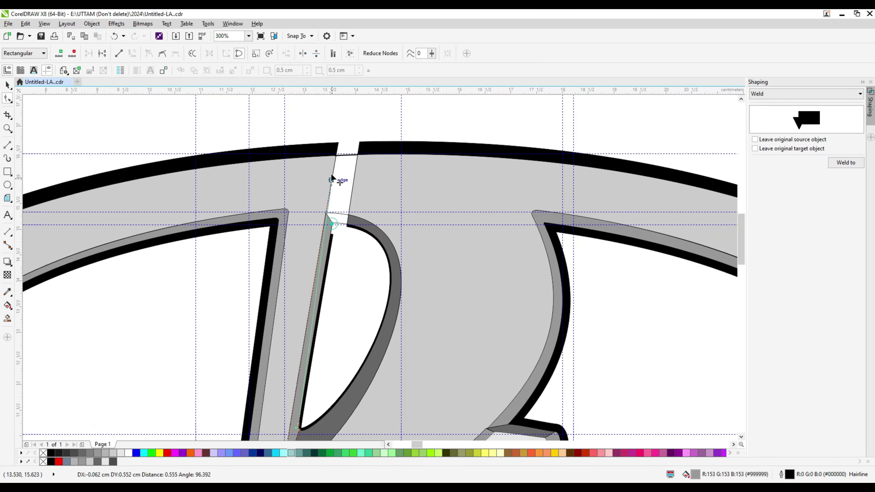
scroll(328, 204, "up", 2)
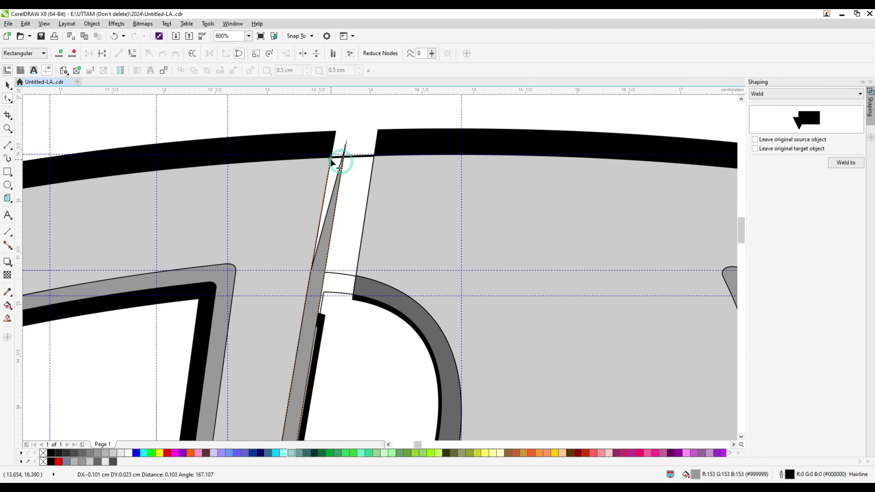
scroll(339, 182, "up", 2)
left_click_drag(363, 201, 347, 185)
scroll(367, 201, "down", 3)
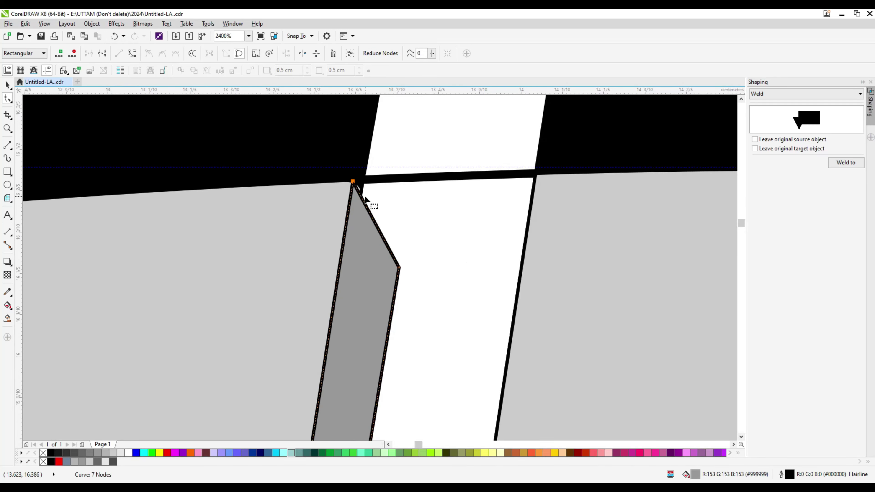
Reshape the cut end of the dark #666666 bevel beside the gap into a straight slanted mitre.
scroll(384, 231, "up", 4)
left_click(405, 266)
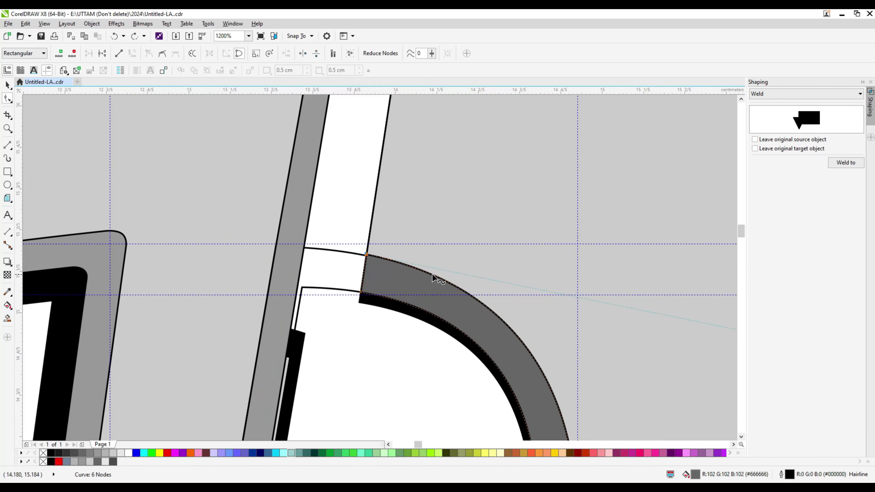
double_click(389, 271)
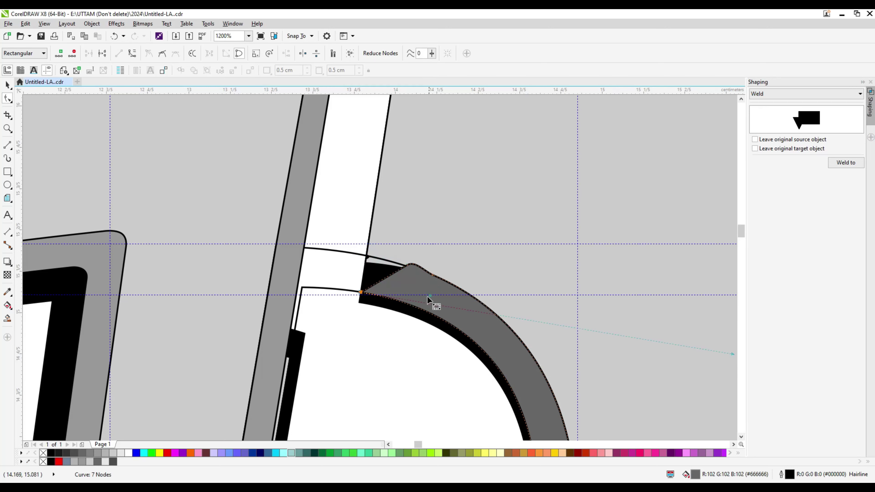
scroll(410, 269, "up", 4)
right_click(371, 258)
left_click(381, 291)
scroll(390, 272, "down", 8)
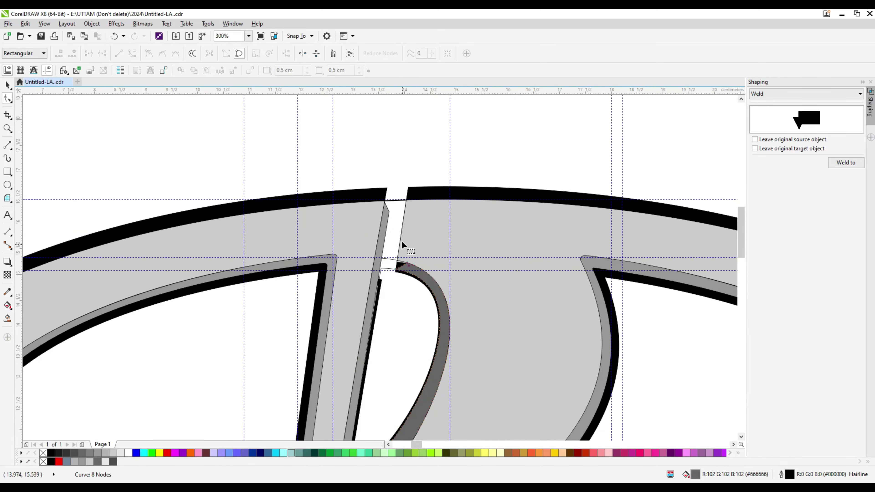
Draw a slanted hairline from the dark bevel's mitred end up past the oval's black rim, roughly parallel to the gap.
left_click(9, 116)
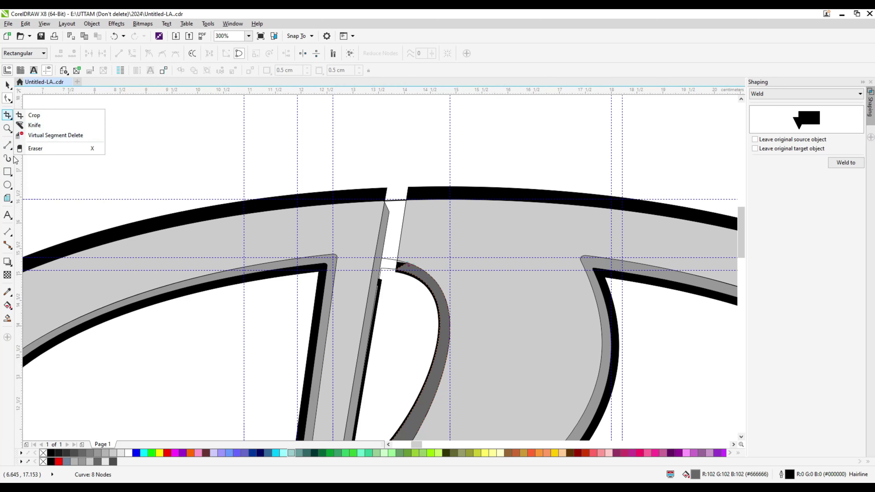
left_click(9, 147)
left_click(58, 172)
scroll(396, 269, "up", 2)
left_click(409, 265)
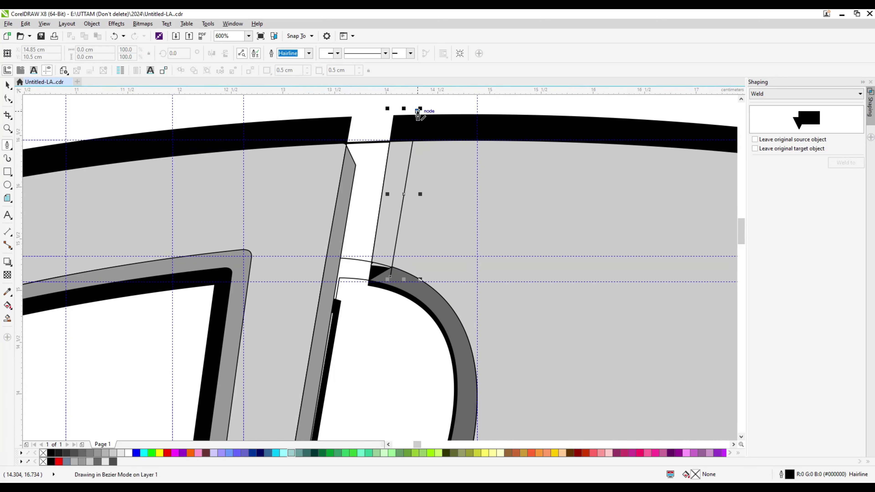
double_click(418, 111)
Delete the unfilled outline curve left over across the gap at the letter's opening.
key("F10")
scroll(350, 153, "up", 2)
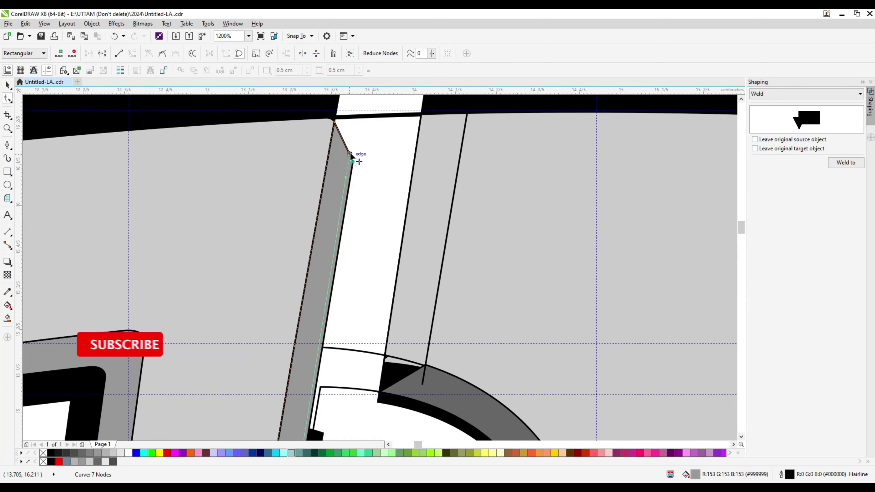
scroll(350, 153, "down", 2)
left_click(361, 313)
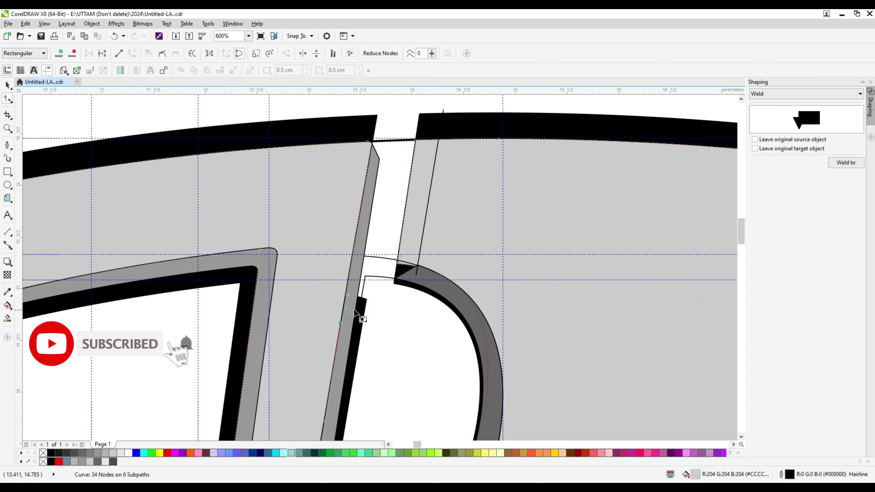
key("space")
right_click(373, 279)
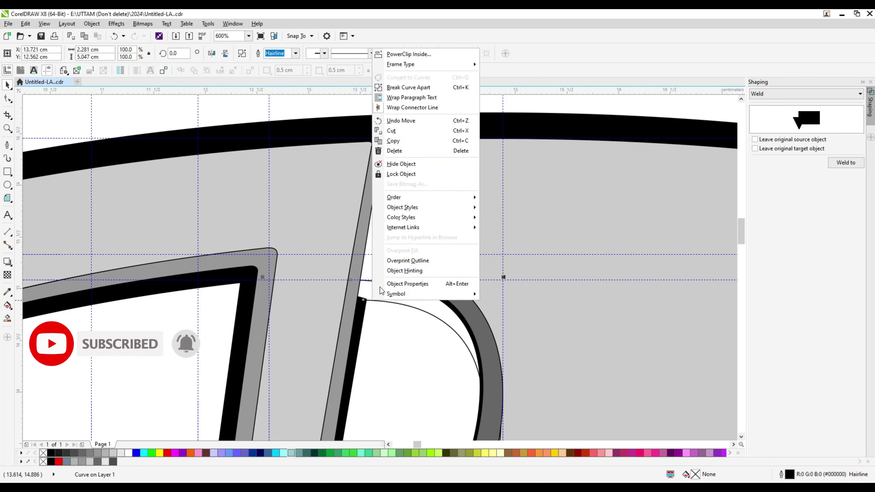
left_click(426, 152)
scroll(426, 148, "down", 4)
scroll(396, 248, "up", 4)
Extend the black rim's corner into the gap from its left side and remove the step node below for a straight black edge.
key("F10")
left_click(396, 248)
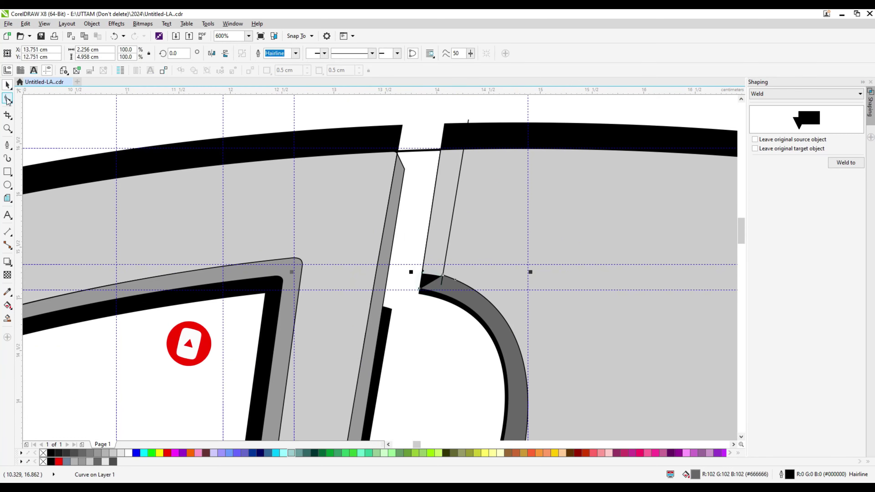
left_click_drag(401, 125, 419, 125)
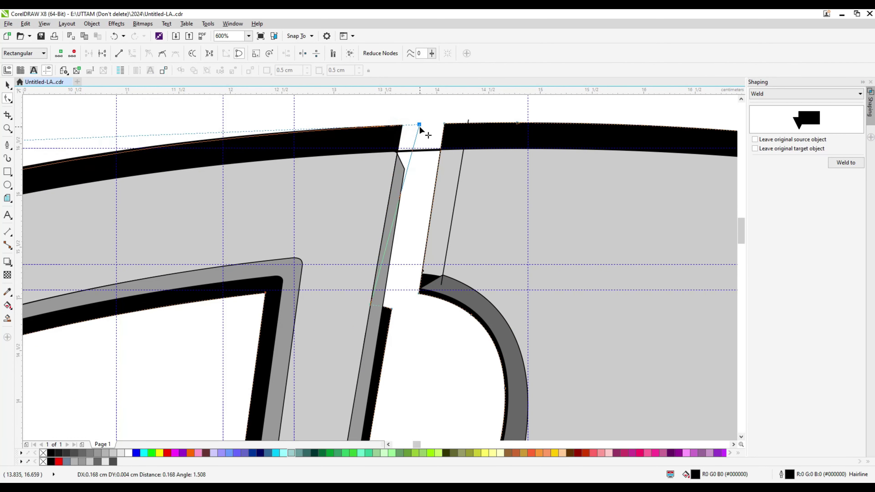
double_click(394, 260)
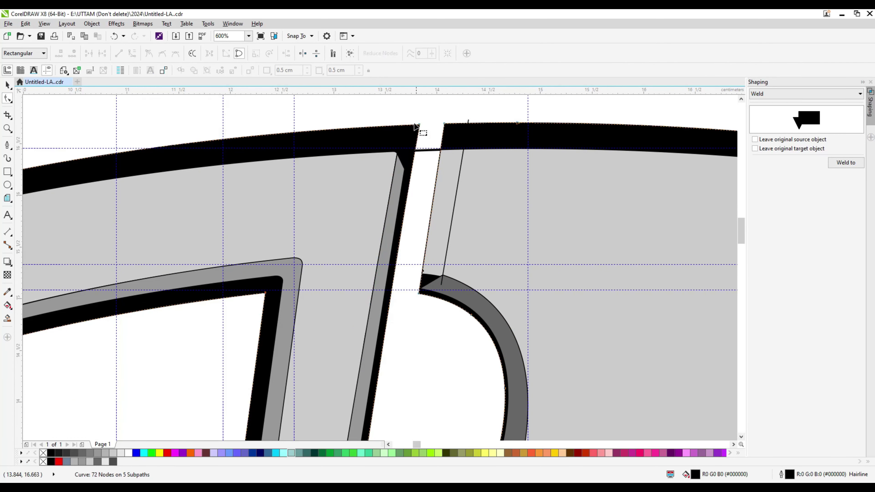
Move the black shape's upper and lower corner nodes on the gap's right side inward to form a matching black edge.
mouse_move(443, 123)
left_mouse_down()
mouse_move(445, 131)
mouse_move(440, 125)
left_mouse_up()
scroll(416, 295, "up", 2)
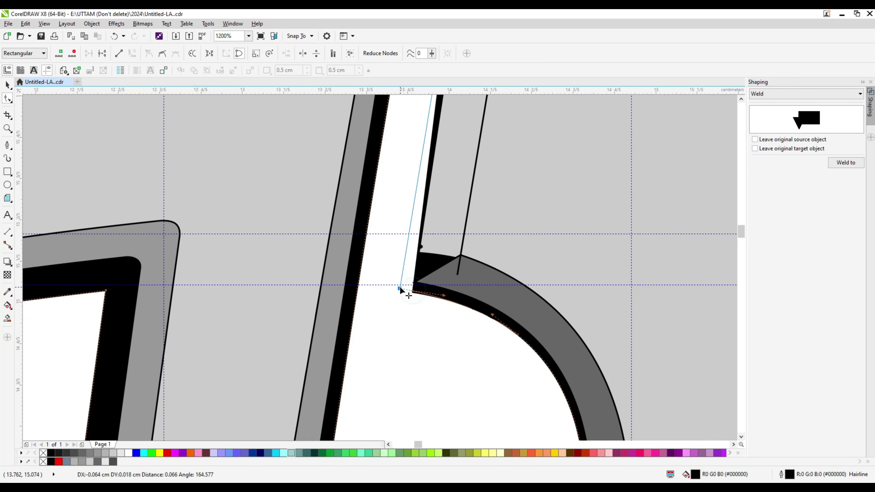
left_click_drag(400, 287, 399, 286)
scroll(399, 287, "down", 2)
scroll(409, 234, "up", 2)
Round the light grey face's upper corner on the right side of the gap by adding a node and deleting the corner node.
left_click(428, 198)
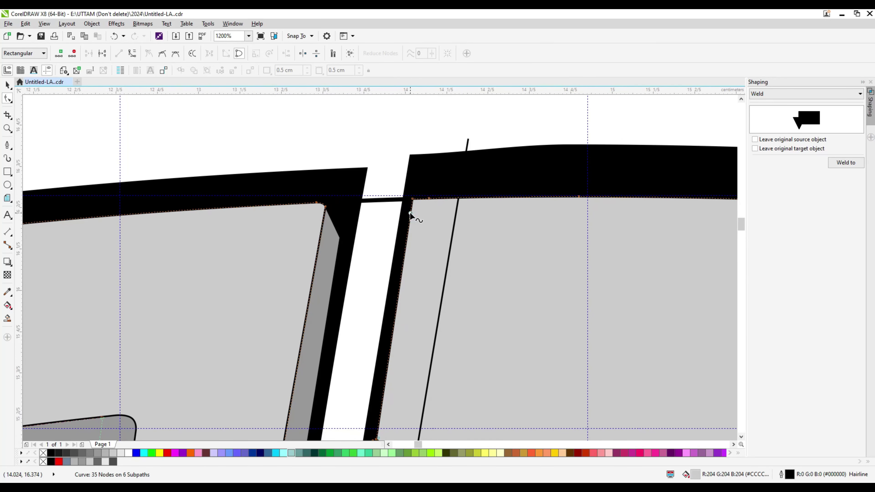
left_click(412, 199)
right_click(411, 202)
left_click(435, 229)
scroll(425, 205, "up", 4)
key("Delete")
left_click(432, 215)
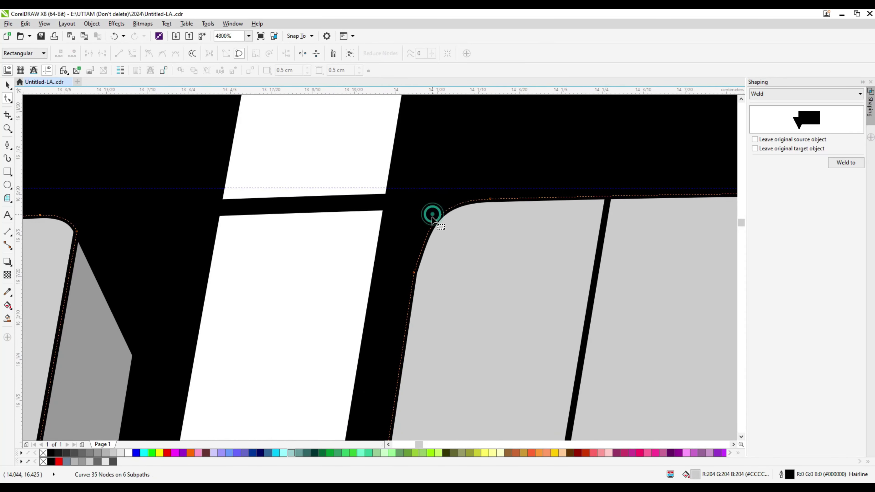
Delete the light grey face's surplus nodes above the dark bevel so its lower corner reaches the bevel's tip.
scroll(409, 296, "down", 7)
scroll(438, 345, "up", 3)
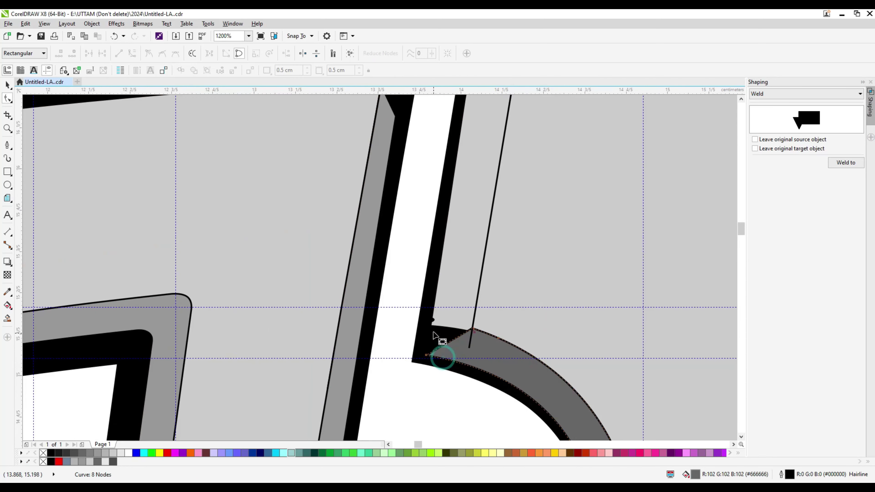
left_click(431, 319)
scroll(434, 322, "up", 2)
scroll(437, 324, "down", 3)
key("Delete")
scroll(435, 327, "down", 2)
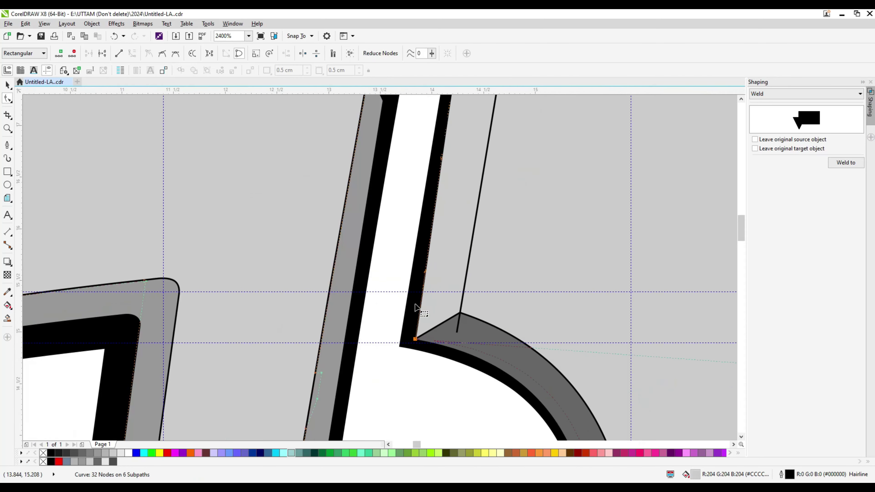
Lower the upper corner of the dark #666666 bevel's mitred end for a flatter slant with a rounded corner.
scroll(429, 316, "up", 2)
left_click(451, 285)
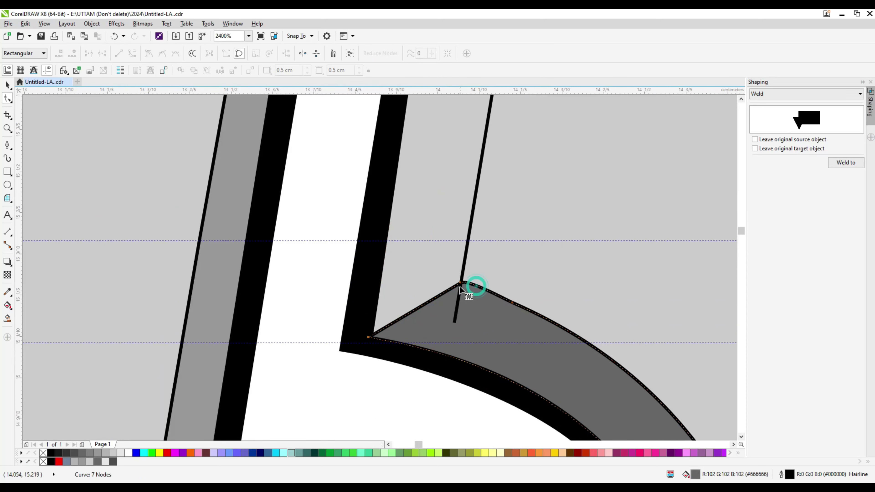
left_click_drag(429, 297, 498, 307)
scroll(499, 305, "up", 2)
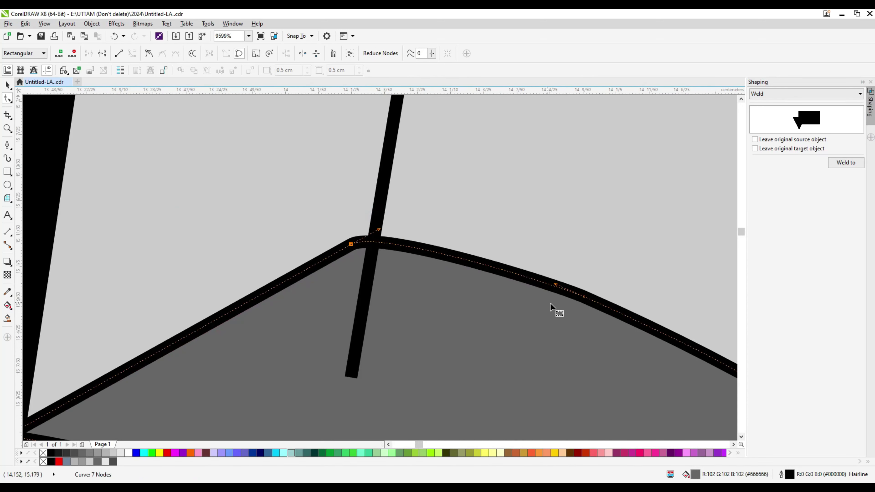
scroll(435, 260, "down", 3)
left_click_drag(430, 266, 416, 287)
scroll(406, 262, "up", 2)
key("ctrl+z")
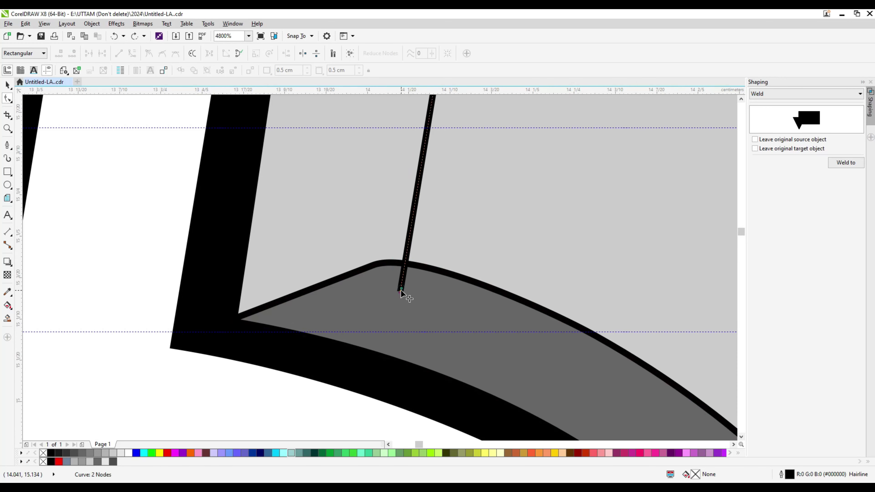
Move the end nodes of the slanted hairline so it runs parallel to the black edge right of the gap.
scroll(211, 327, "up", 2)
scroll(211, 327, "down", 5)
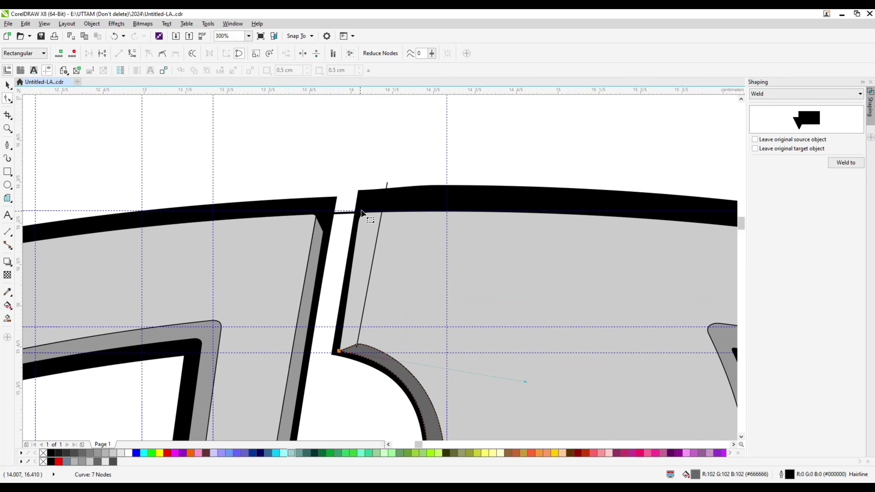
scroll(380, 186, "up", 1)
left_click(412, 166)
scroll(388, 281, "down", 1)
scroll(388, 281, "up", 2)
left_click(410, 234)
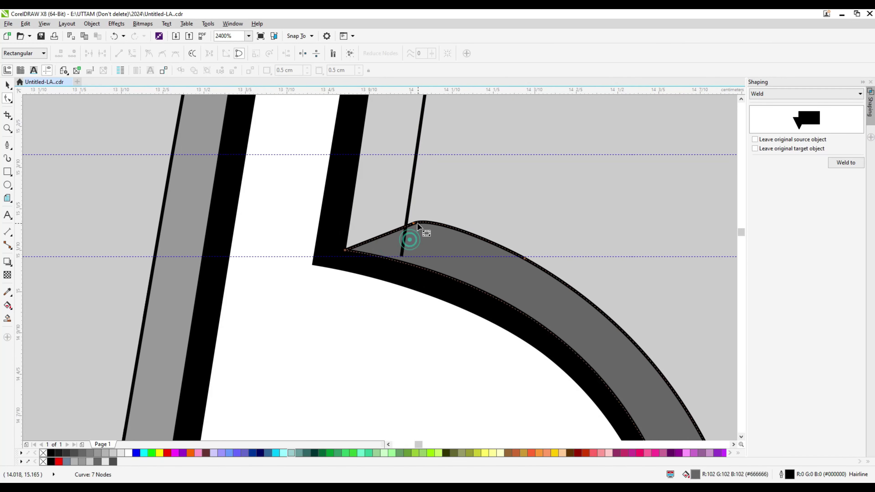
scroll(399, 238, "down", 2)
scroll(394, 241, "up", 1)
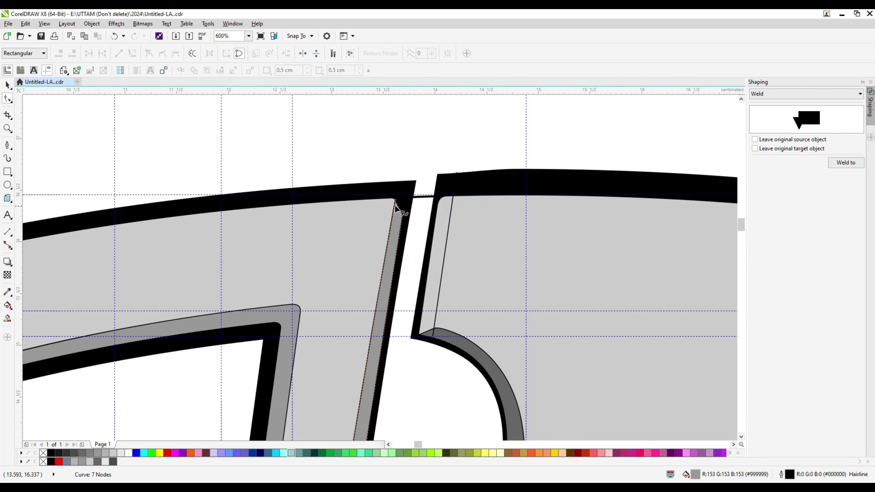
Align the upper tip of the #999999 bevel left of the gap with the light grey face's corner.
scroll(394, 206, "up", 4)
left_click(347, 153)
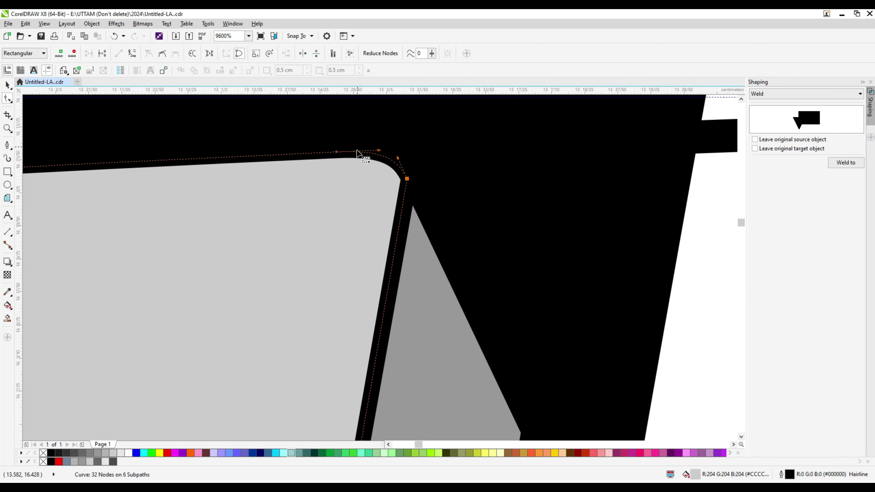
left_click(411, 238)
scroll(410, 238, "down", 2)
left_click(411, 216)
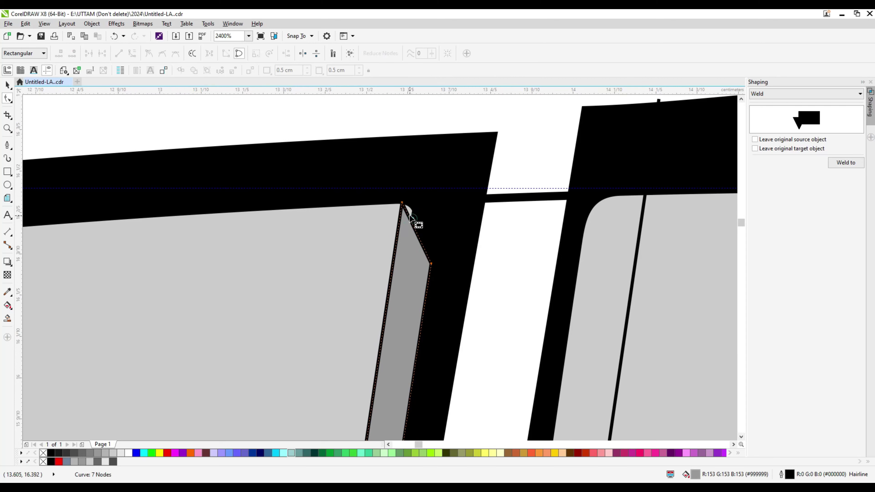
scroll(413, 215, "up", 1)
left_click(406, 282)
scroll(425, 165, "up", 1)
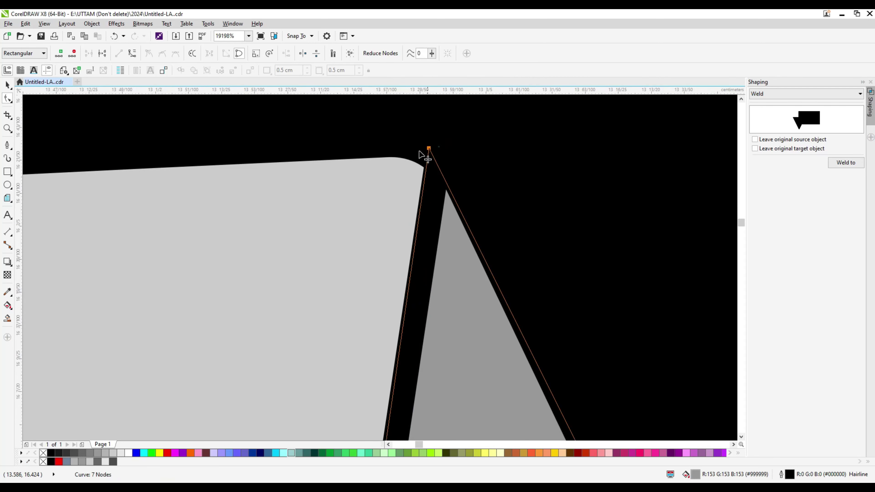
scroll(421, 199, "up", 1)
Add a node to the light grey face's corner left of the gap and pull its corner nodes in behind the #999999 bevel.
scroll(421, 200, "down", 2)
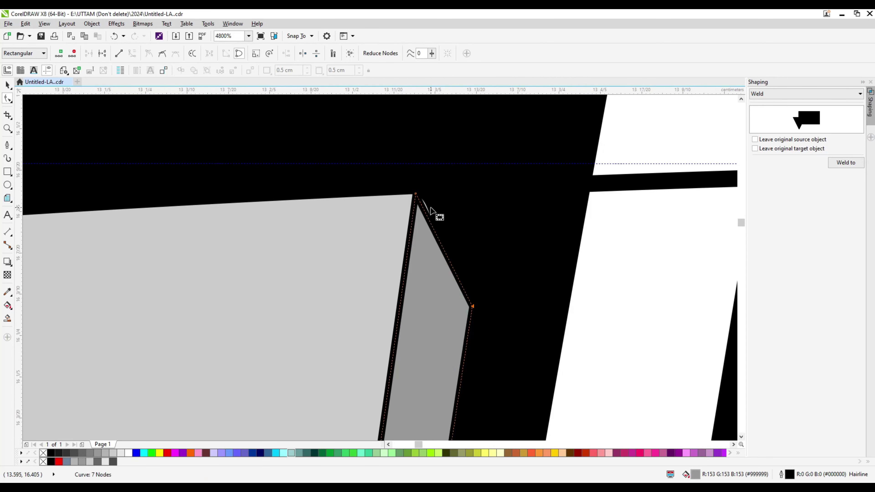
left_click(431, 207)
right_click(429, 204)
left_click(448, 210)
scroll(396, 203, "up", 2)
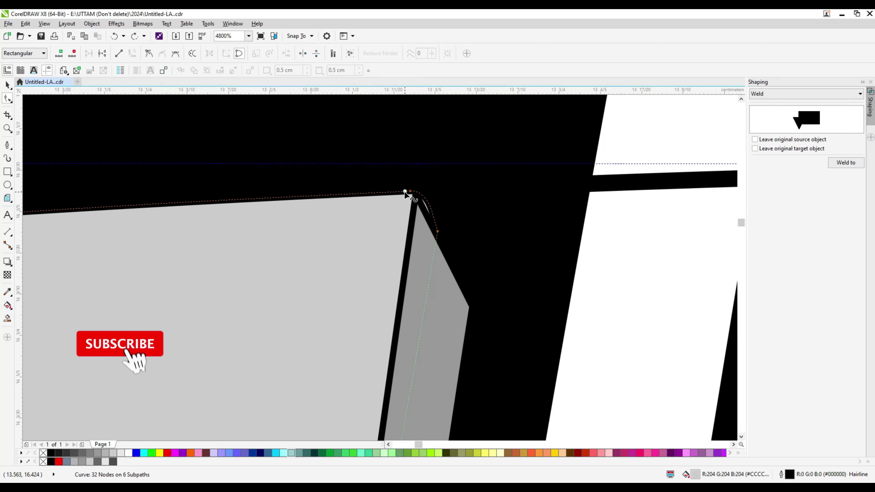
left_click_drag(404, 190, 452, 237)
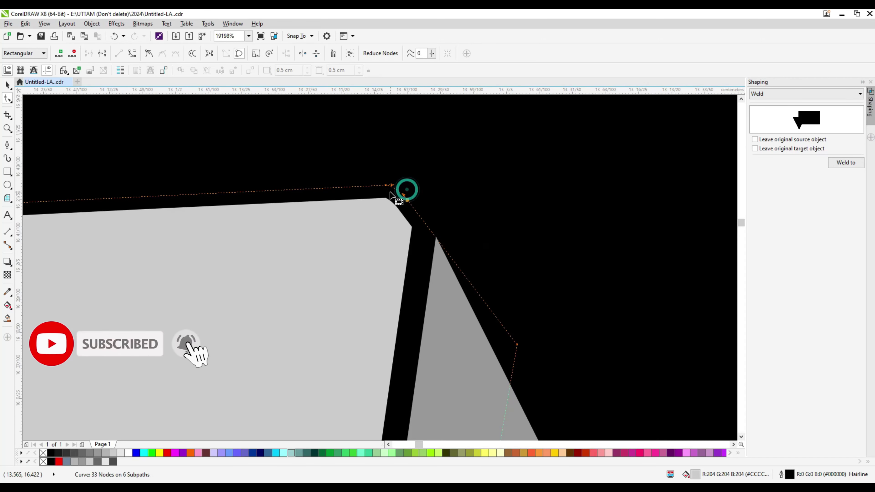
mouse_move(390, 194)
left_mouse_down()
mouse_move(408, 203)
mouse_move(400, 196)
left_mouse_up()
Straighten the outer edge of the #999999 bevel left of the gap and pull its upper corner node inward.
scroll(400, 196, "down", 3)
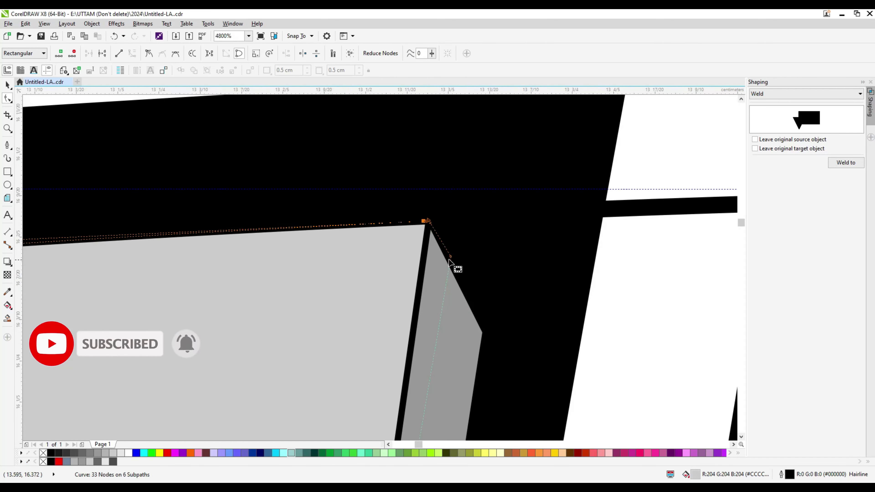
mouse_move(437, 274)
left_mouse_down()
mouse_move(449, 272)
mouse_move(445, 267)
left_mouse_up()
right_click(445, 268)
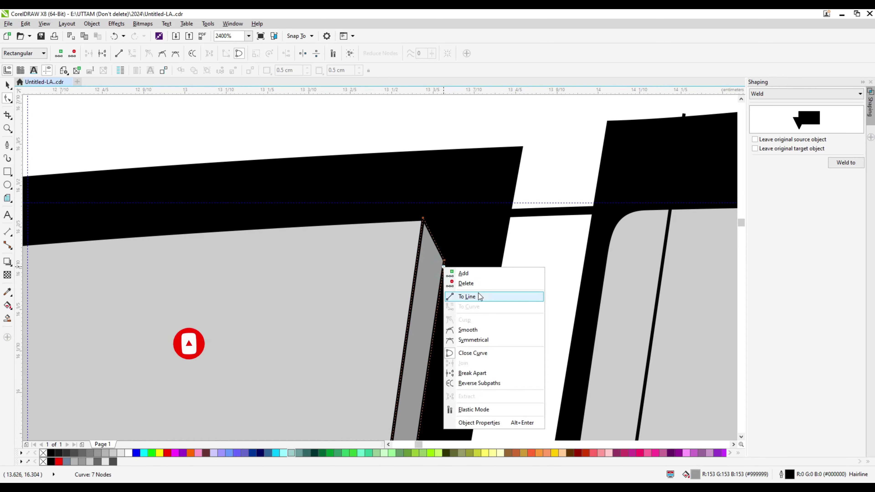
left_click(478, 294)
scroll(427, 268, "up", 3)
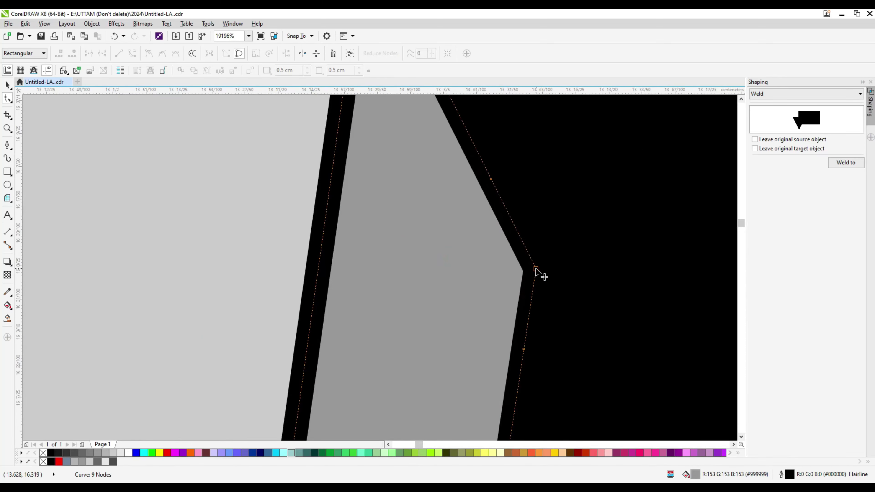
left_click_drag(524, 255, 500, 246)
scroll(463, 234, "down", 6)
scroll(451, 286, "down", 3)
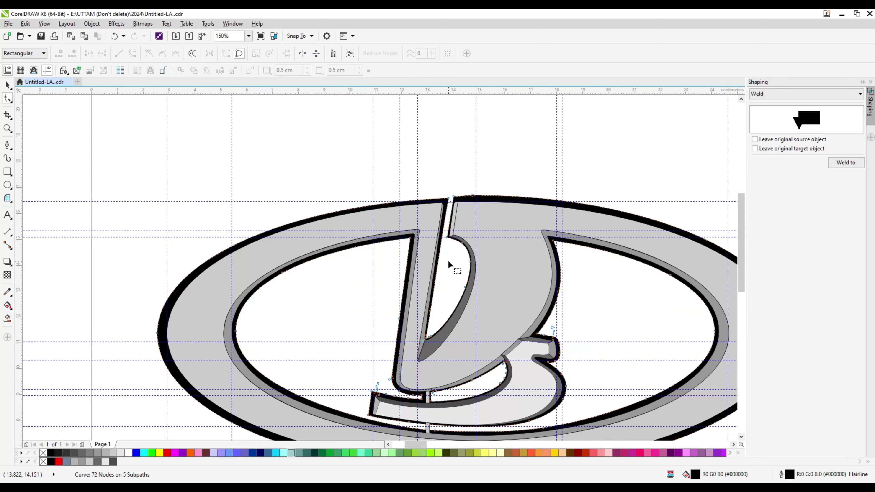
Move the end nodes of the slanted hairline right of the gap to run from the black top edge to the #666666 bevel's corner.
scroll(449, 263, "up", 6)
left_click_drag(479, 164, 464, 175)
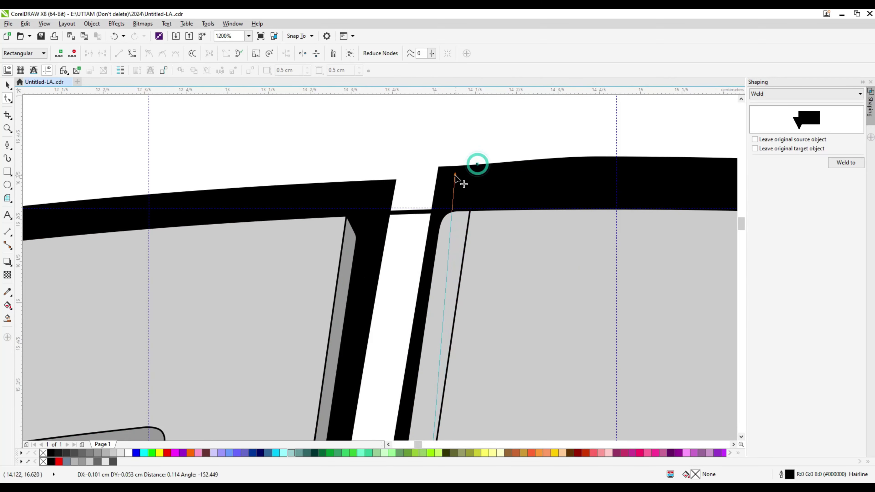
scroll(476, 162, "down", 2)
scroll(448, 251, "up", 3)
scroll(448, 255, "up", 1)
left_click_drag(452, 274, 444, 269)
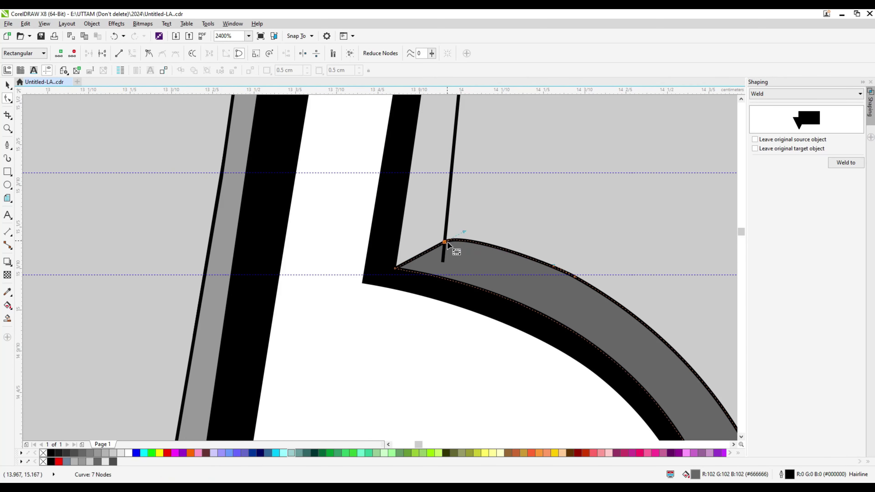
scroll(447, 248, "down", 3)
scroll(440, 255, "up", 2)
left_click(452, 172)
scroll(462, 166, "down", 2)
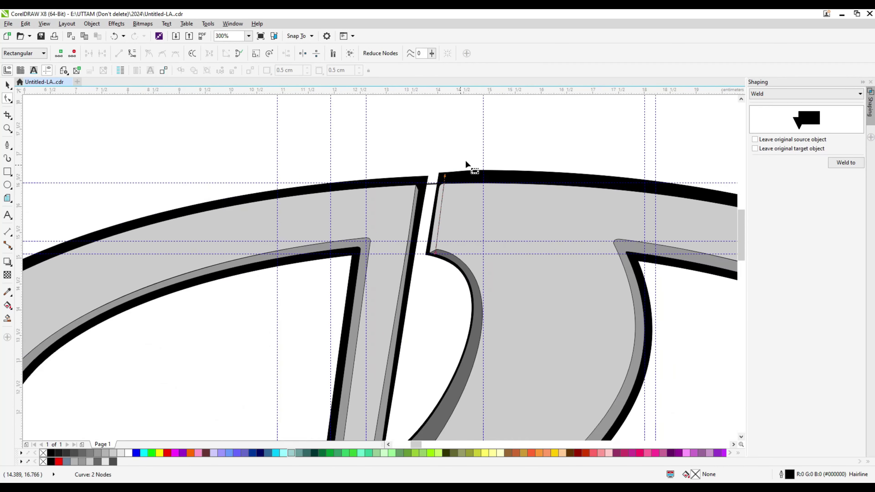
scroll(408, 289, "down", 2)
scroll(410, 230, "up", 2)
scroll(408, 262, "down", 2)
scroll(408, 262, "up", 1)
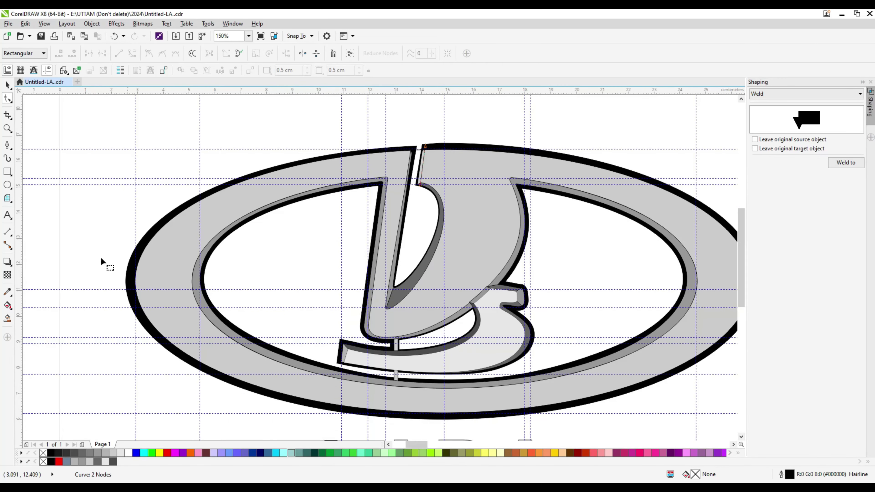
Create a smart-filled strip between the black edge and hairline right of the gap, removing the hairline and the stray line across the gap.
left_click(7, 319)
scroll(422, 185, "up", 1)
scroll(416, 146, "up", 1)
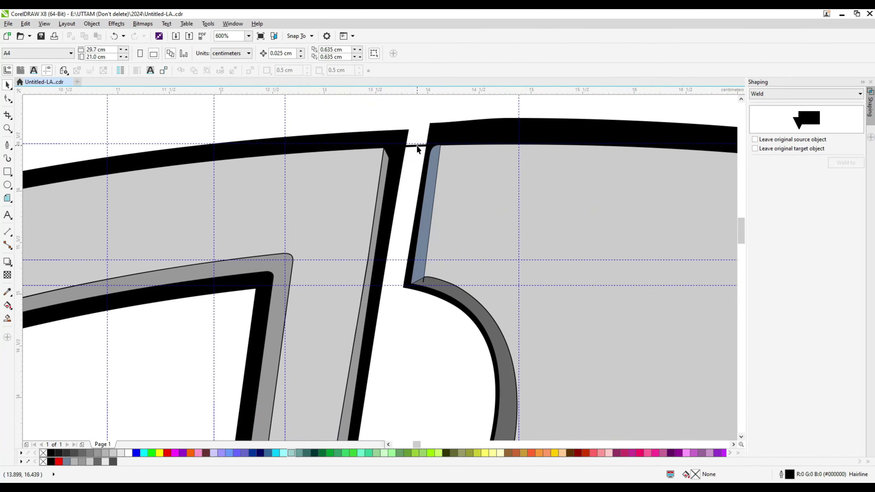
right_click(406, 156)
left_click(434, 262)
scroll(425, 275, "up", 1)
left_click(412, 278)
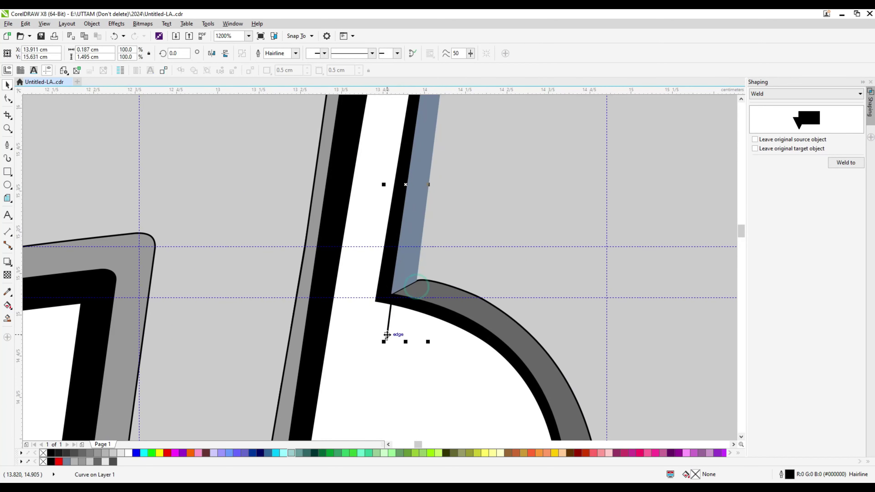
Move the new blue strip's lower tip node to line up with the #666666 bevel's tip.
key("F10")
scroll(394, 304, "up", 2)
scroll(356, 290, "up", 2)
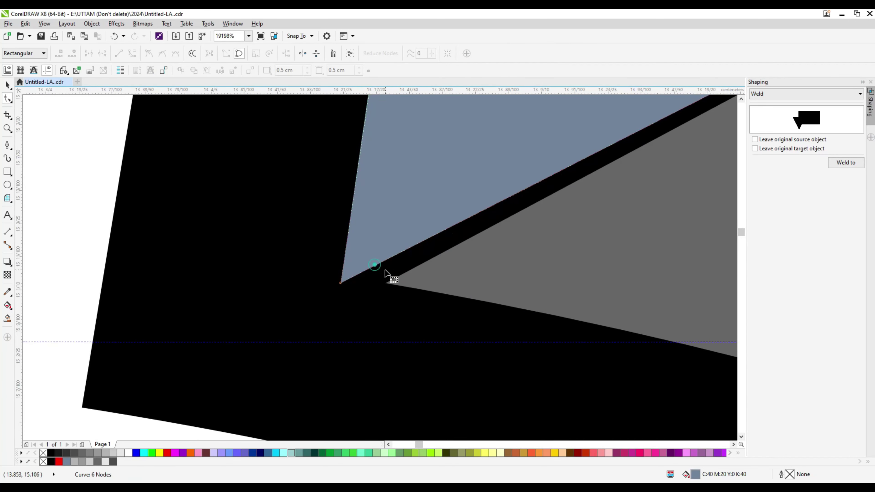
left_click(351, 289)
scroll(377, 248, "down", 1)
scroll(422, 257, "up", 1)
scroll(398, 221, "down", 7)
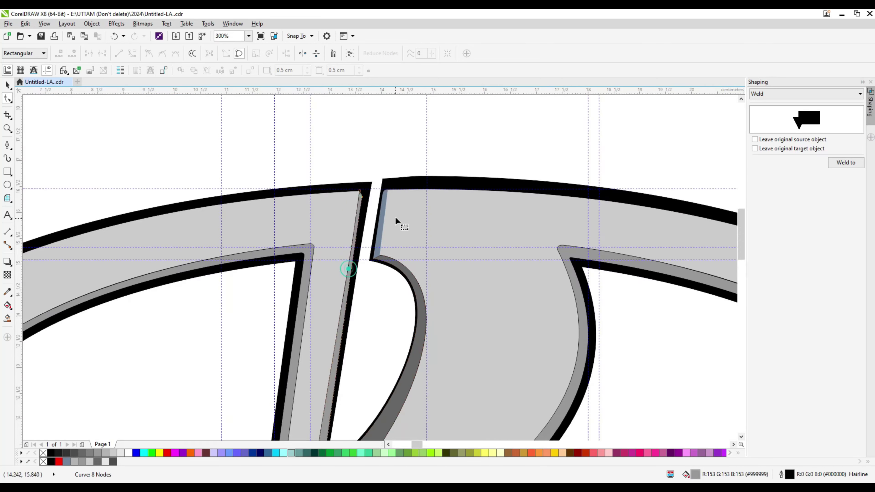
Recolor the blue strip right of the gap with the same mid grey as the bevel left of the gap.
left_click(400, 273)
scroll(403, 219, "up", 1)
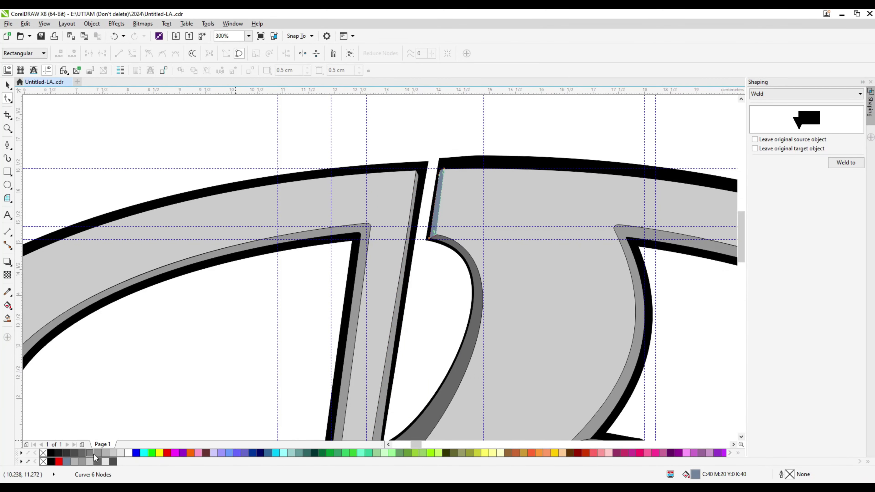
key("space")
left_click(194, 161)
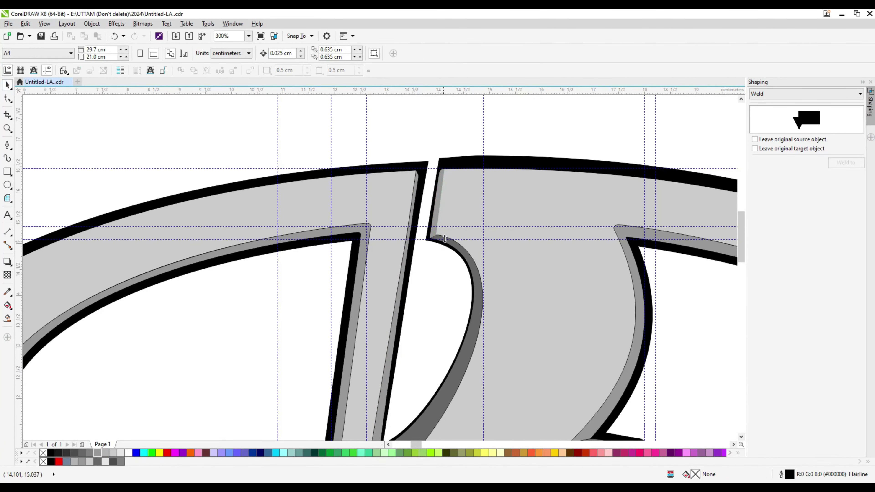
Remove the outlines from the dark #666666 bevel and the #999999 inner rim bevel.
scroll(444, 238, "up", 1)
left_click(447, 242)
left_click(296, 53)
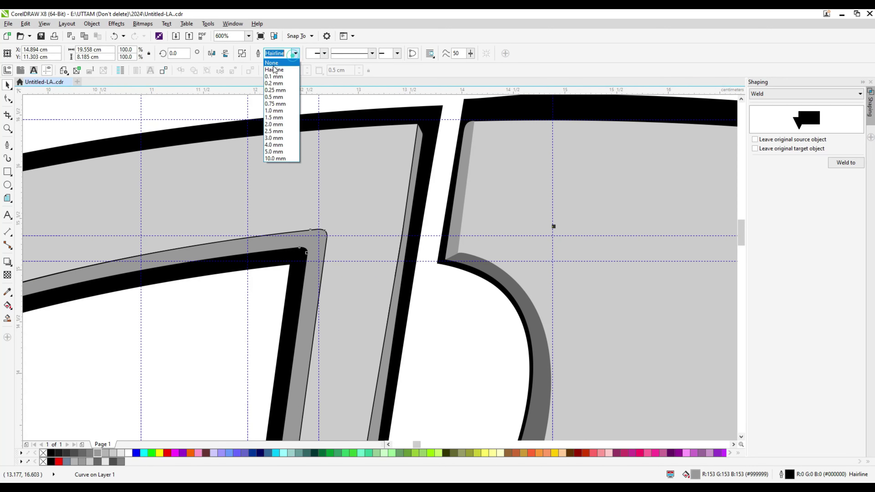
left_click(275, 61)
Delete the surplus node near the lower end of the #999999 bevel left of the gap.
left_click(6, 100)
scroll(392, 332, "down", 3)
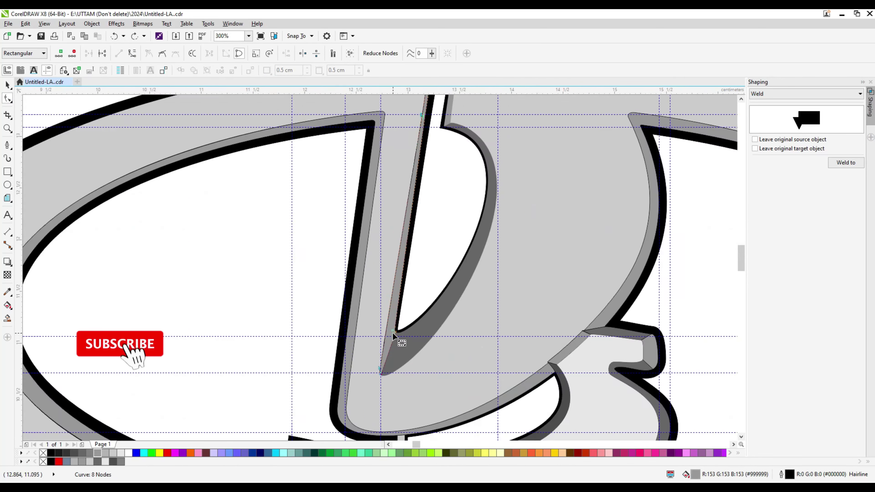
scroll(391, 270, "up", 2)
scroll(409, 238, "down", 2)
scroll(407, 238, "up", 2)
key("Delete")
scroll(406, 245, "down", 1)
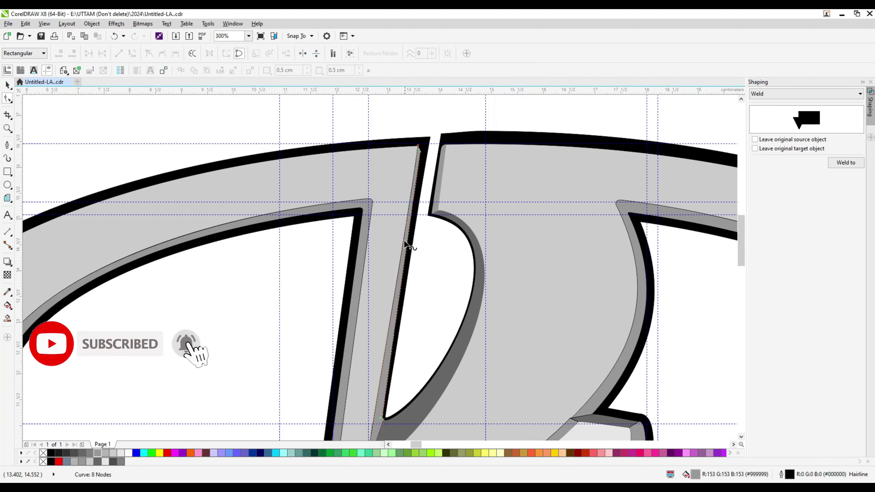
Set the outline to None on the light grey face, the #999999 bevels and the #E6E6E6 lower swoosh.
left_click(414, 295)
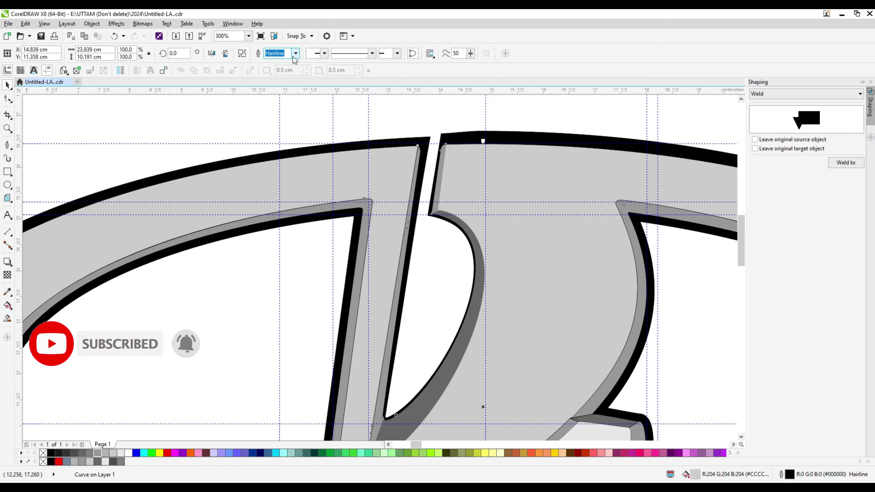
key("space")
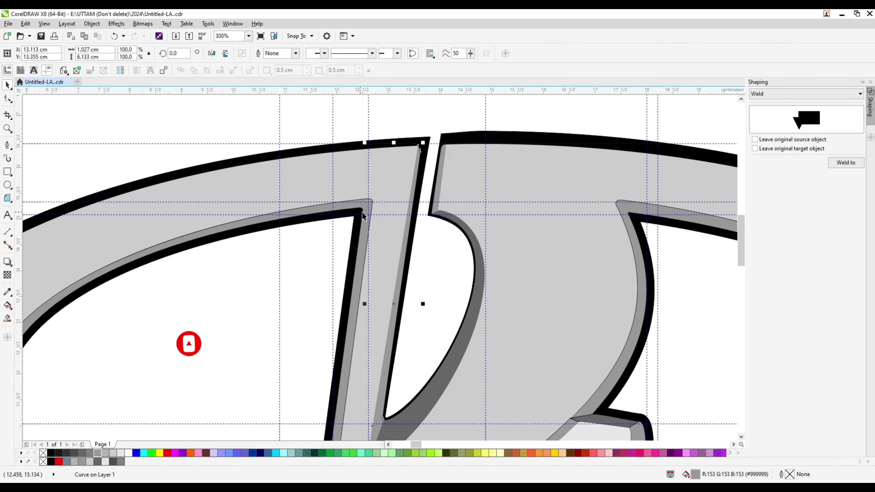
scroll(321, 127, "down", 6)
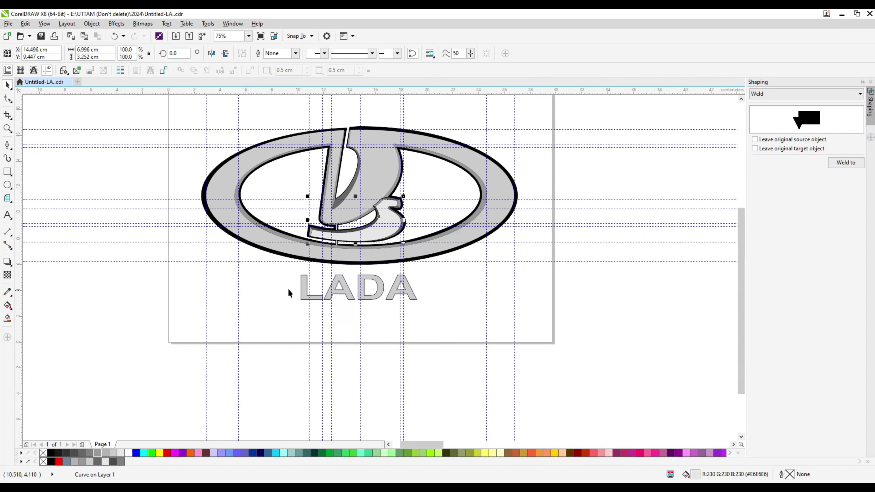
left_click(589, 136)
Examine the nodes of the light grey face and the #999999 rim bevel around the gap and inner corners.
scroll(344, 141, "up", 6)
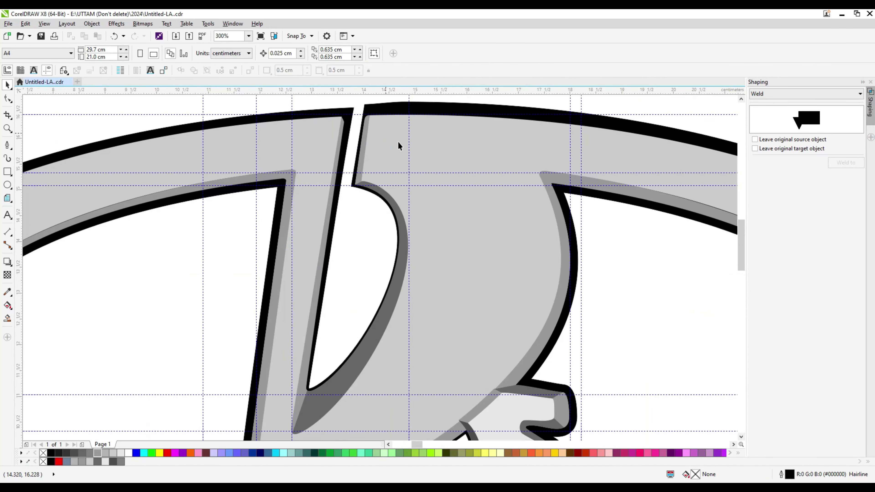
left_click(8, 98)
left_click(367, 122)
scroll(367, 122, "up", 3)
scroll(479, 177, "down", 3)
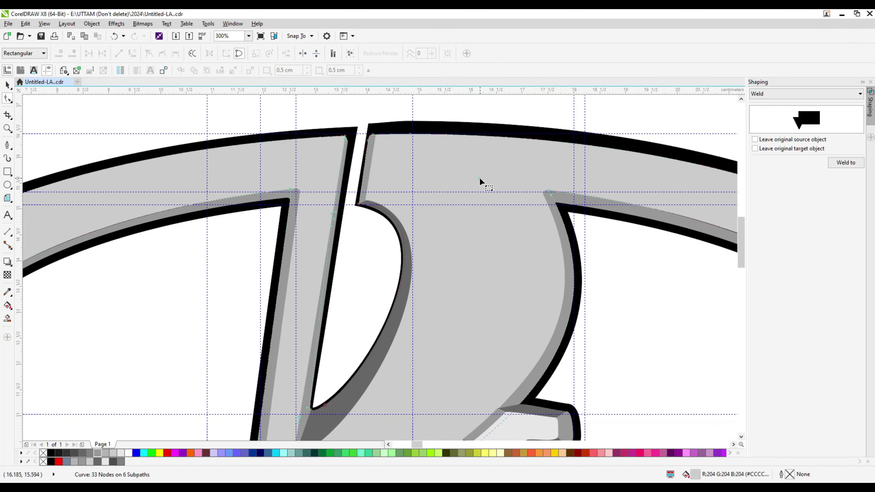
scroll(563, 216, "up", 3)
left_click(486, 205)
scroll(486, 205, "down", 7)
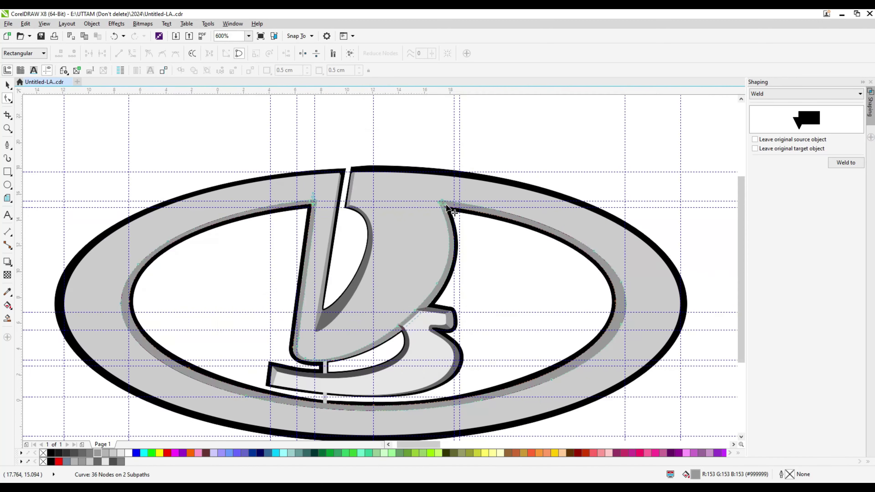
left_click(7, 85)
scroll(379, 303, "up", 12)
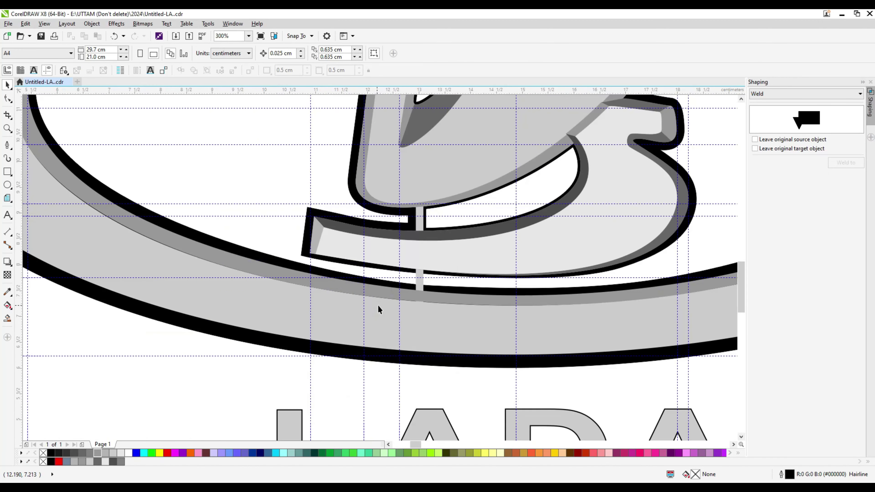
left_click(398, 220)
scroll(431, 314, "down", 6)
left_click(400, 261, "shift")
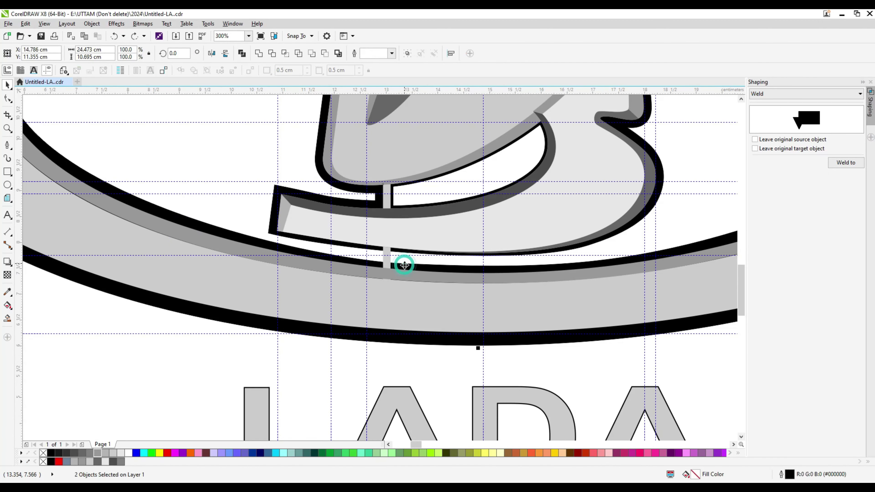
right_click(403, 264)
mouse_move(427, 172)
left_click(347, 257)
scroll(388, 277, "up", 2)
left_click(400, 287)
left_click(401, 288)
scroll(401, 288, "down", 7)
left_click(475, 254)
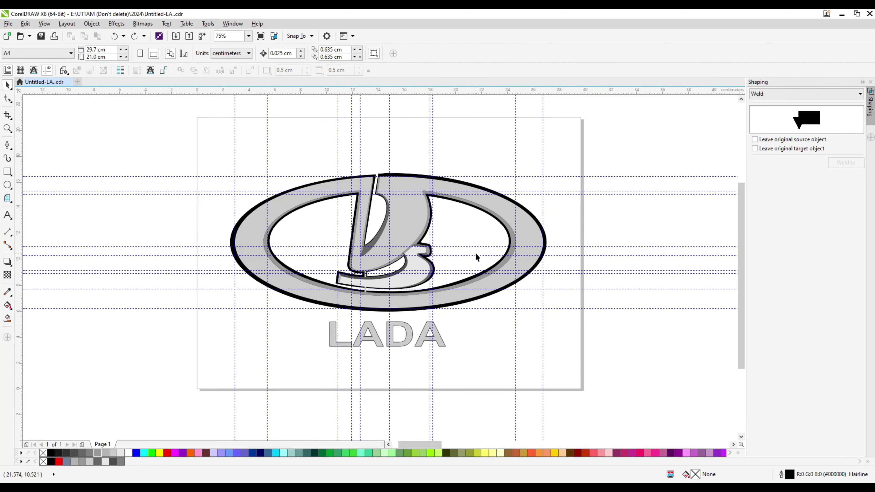
Fill the light grey oval and letter face with the private metallic fountain fill preset SA.
left_click(401, 205)
scroll(401, 205, "up", 2)
scroll(349, 236, "down", 2)
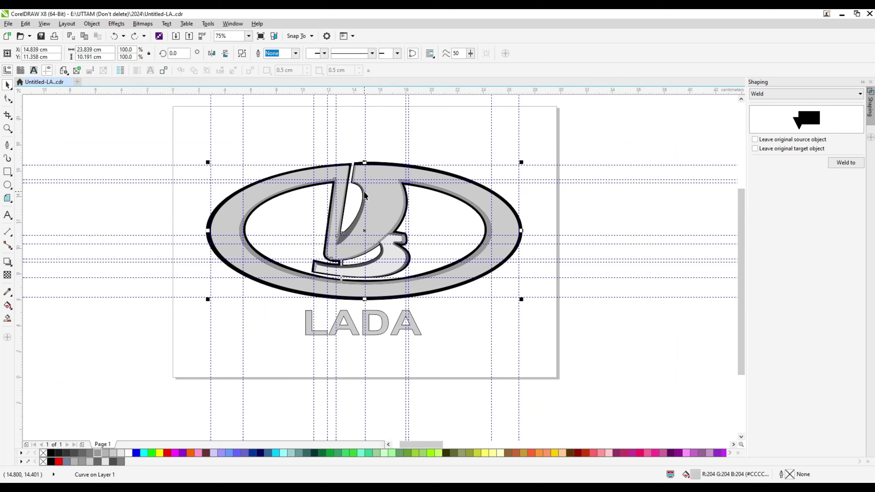
double_click(695, 474)
left_click_drag(401, 162, 624, 162)
left_click(533, 168)
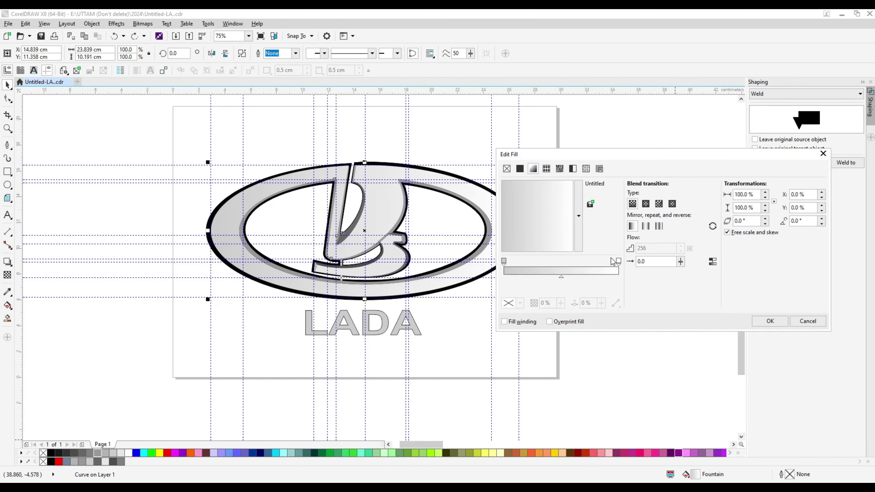
left_click(578, 216)
left_click(596, 321)
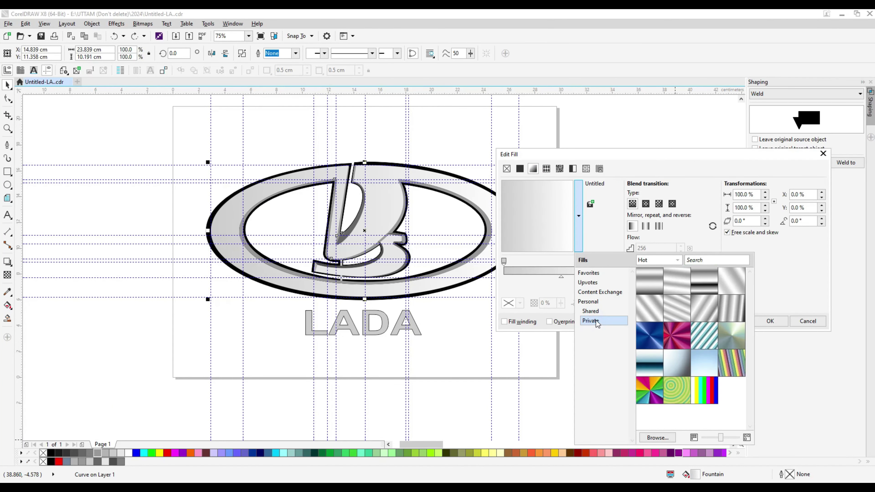
left_click(711, 280)
left_click(786, 358)
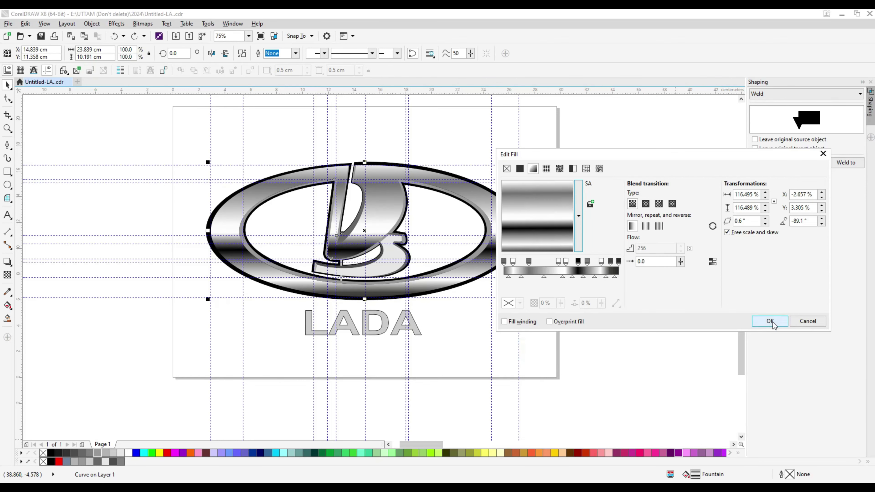
left_click(770, 321)
Select the grey bevel shapes of the inner rim, gap, letter and lower swoosh together.
left_click(492, 306)
left_click(387, 269)
scroll(388, 270, "up", 2)
scroll(387, 270, "down", 2)
left_click_drag(156, 131, 496, 297)
left_click_drag(287, 130, 405, 249)
scroll(402, 202, "up", 2)
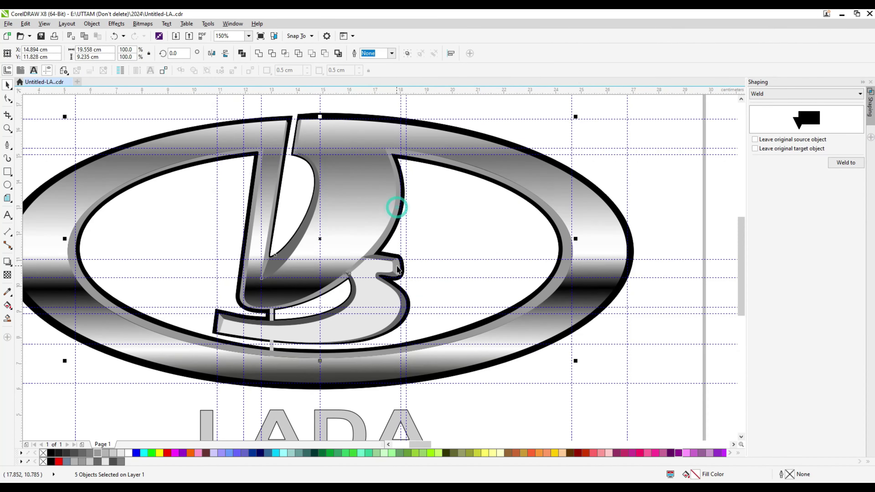
scroll(346, 307, "down", 2)
left_click_drag(162, 197, 503, 348)
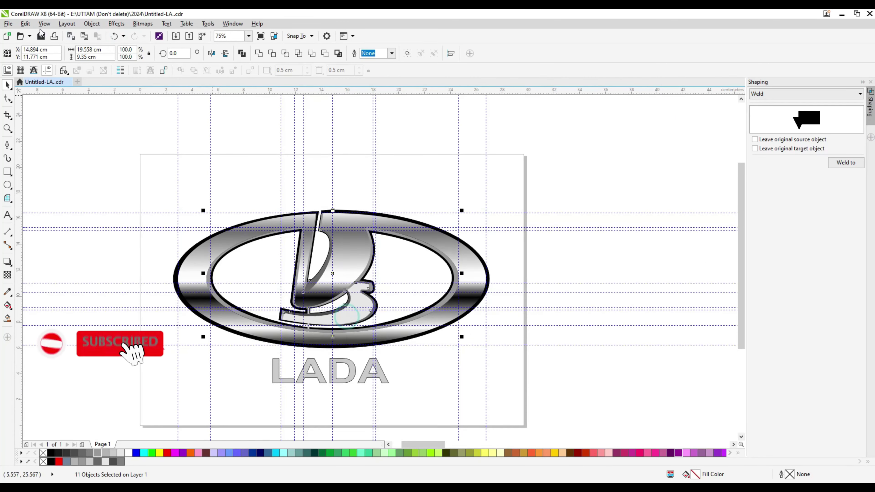
left_click(25, 23)
left_click(49, 149)
left_click(352, 238)
left_click(449, 270)
left_click(512, 269)
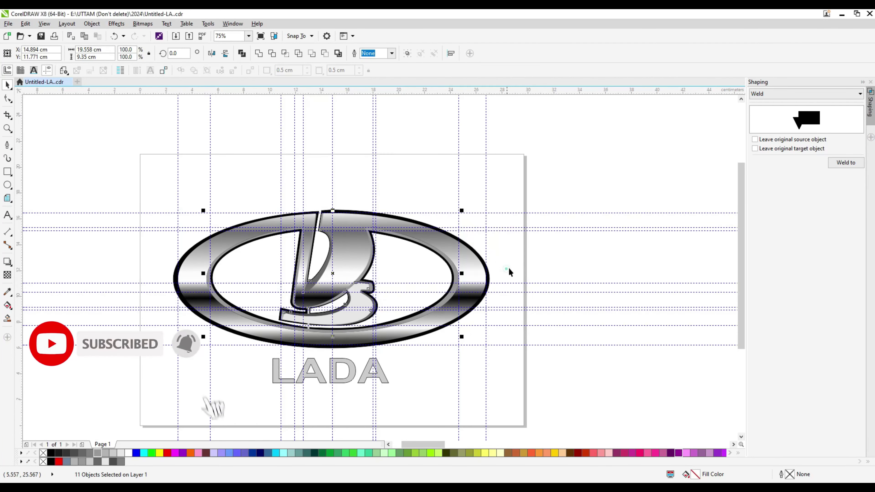
Fill the selected bevel shapes with the private fountain fill preset SILVER.
double_click(687, 474)
left_click_drag(345, 155, 544, 153)
left_click(509, 170)
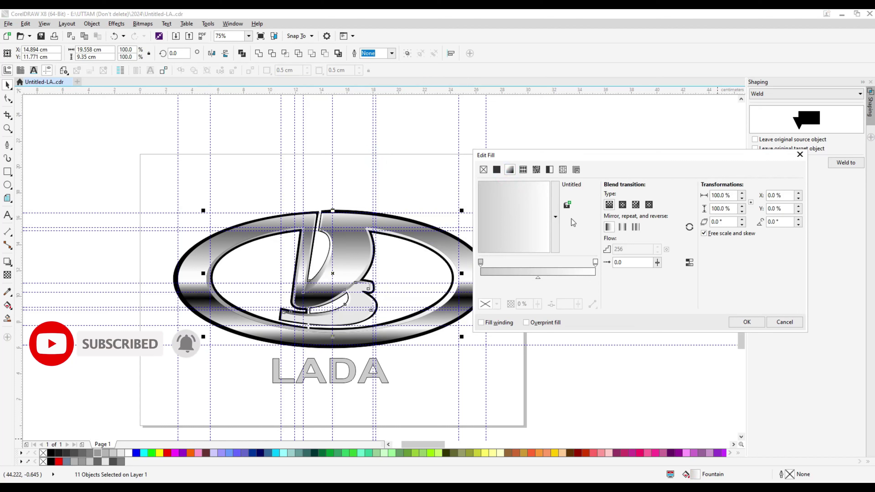
left_click(555, 216)
left_click(555, 216)
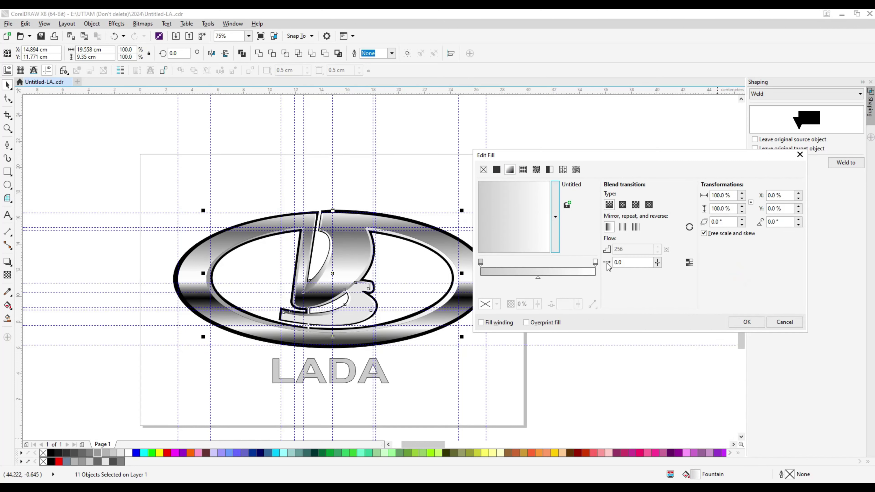
left_click(554, 217)
left_click(653, 309)
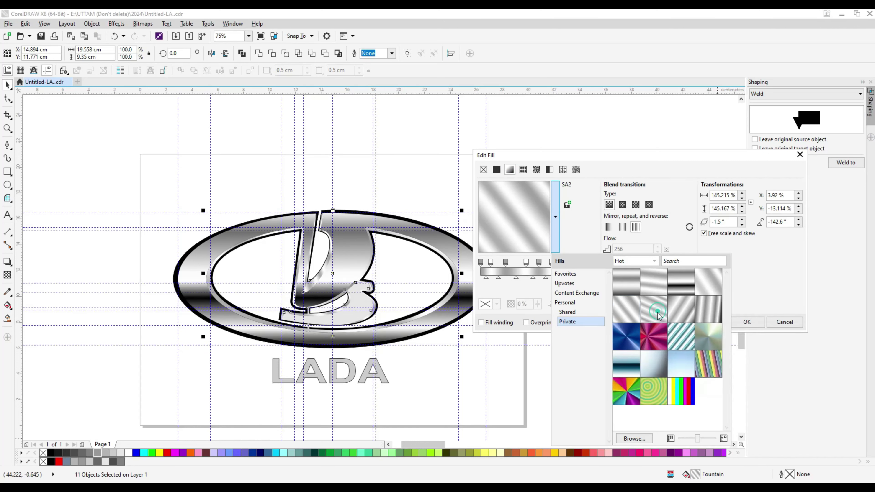
left_click(738, 386)
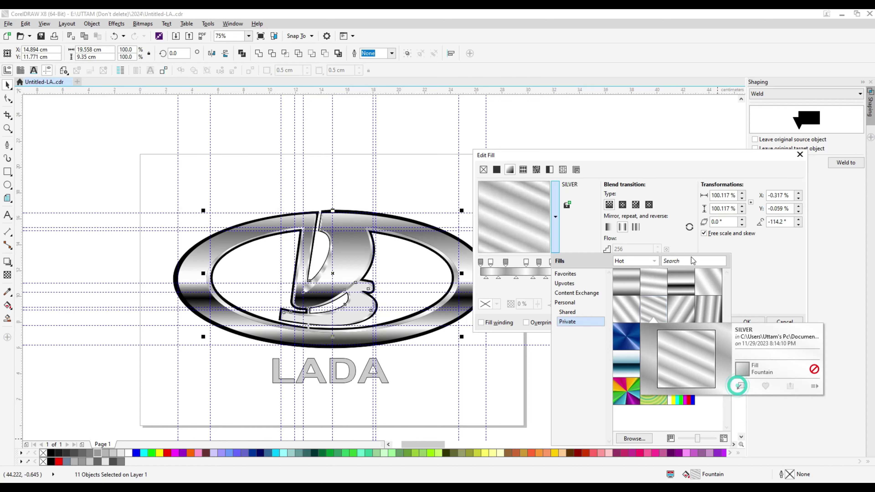
left_click(750, 290)
left_click(689, 262)
left_click(746, 322)
Copy only the fill of the metallic oval face onto the light grey lower swoosh.
scroll(533, 329, "up", 3)
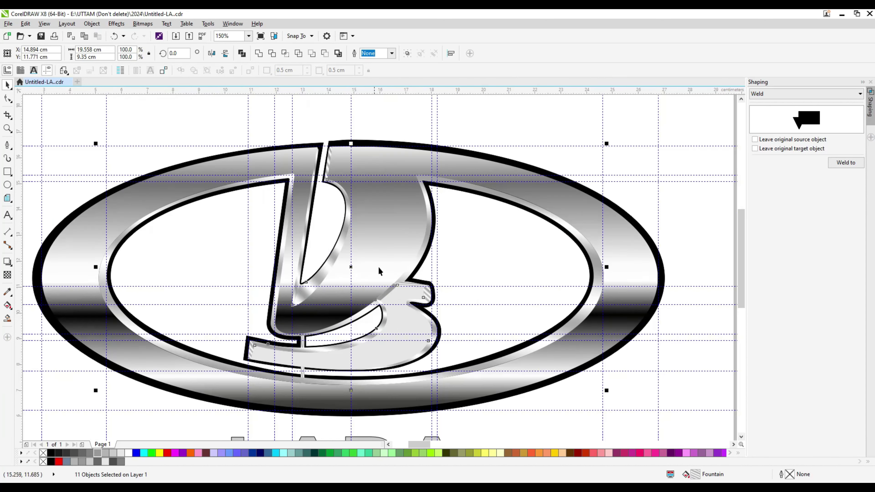
scroll(596, 185, "down", 2)
scroll(408, 312, "up", 2)
left_click(408, 312)
left_click(25, 23)
left_click(52, 154)
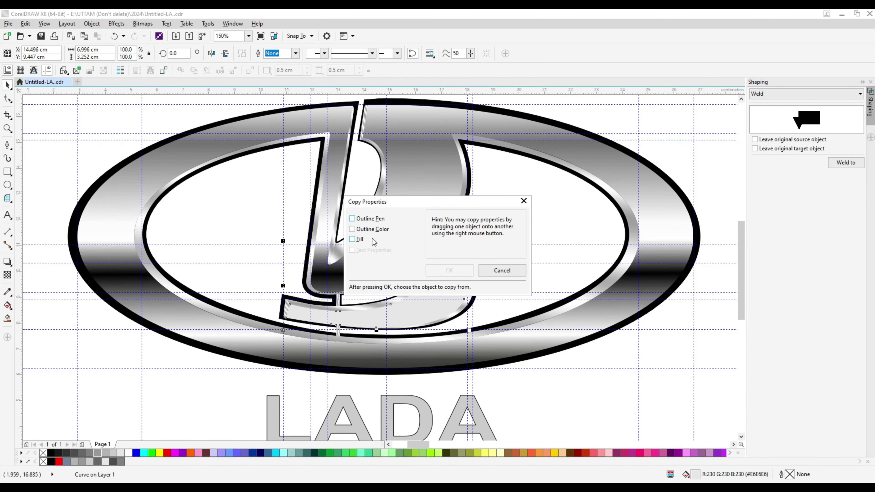
left_click(352, 241)
left_click(449, 271)
left_click(653, 218)
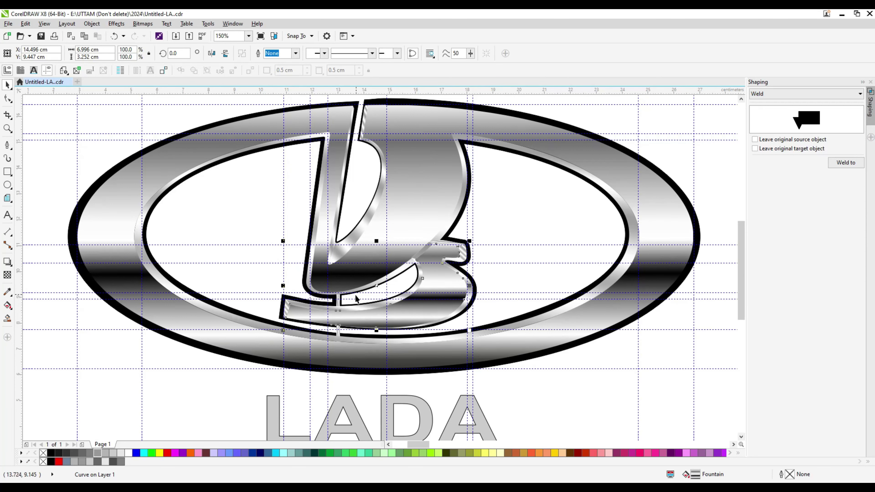
Rotate the SILVER fill of the thin vertical connector bar to about 355° and reduce it to grey ends with one centred light stop.
scroll(355, 294, "up", 1)
left_click(338, 300)
double_click(695, 474)
left_click_drag(551, 207, 563, 227)
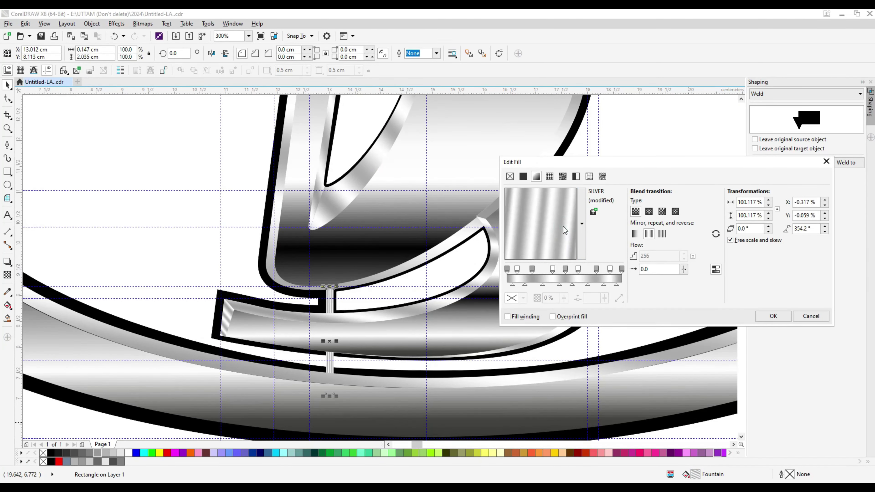
double_click(516, 268)
double_click(532, 269)
double_click(577, 269)
double_click(595, 269)
double_click(609, 269)
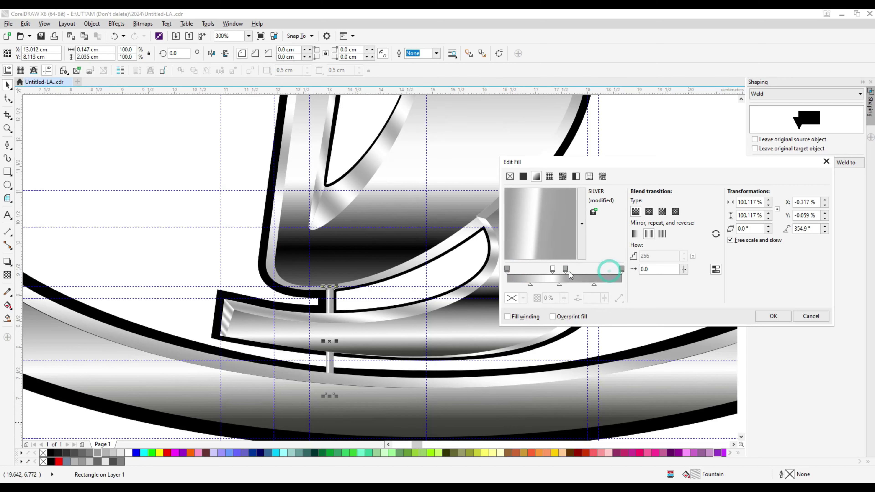
double_click(565, 269)
left_click_drag(552, 269, 560, 269)
Darken the connector bar's gradient ends with a colour sampled from the black band of the letter face.
left_click(523, 298)
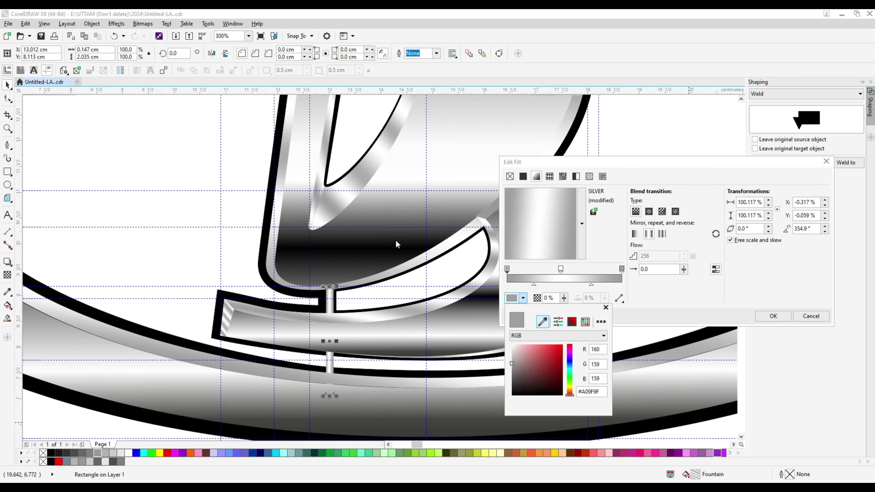
left_click(397, 244)
double_click(591, 277)
left_click(773, 316)
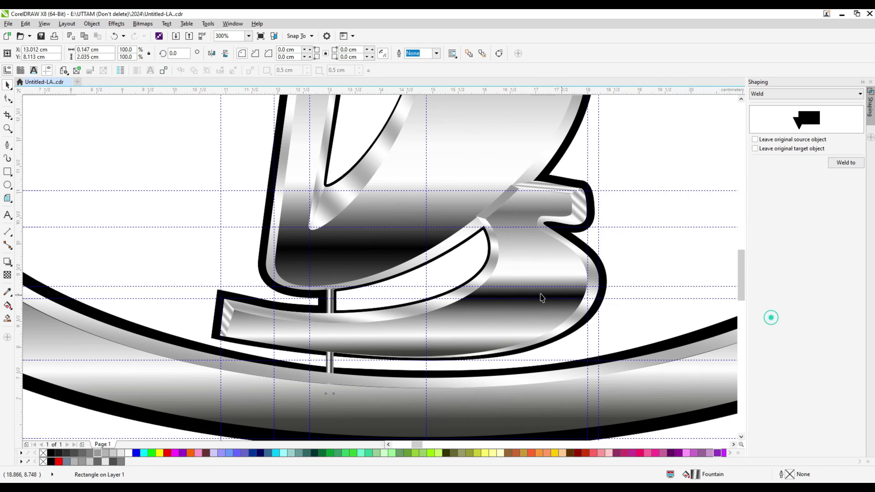
Stretch and turn the SILVER fill along the narrow bevel on the right side of the emblem's upper gap.
scroll(448, 241, "down", 3)
left_click(560, 209)
scroll(373, 228, "up", 3)
scroll(447, 234, "up", 3)
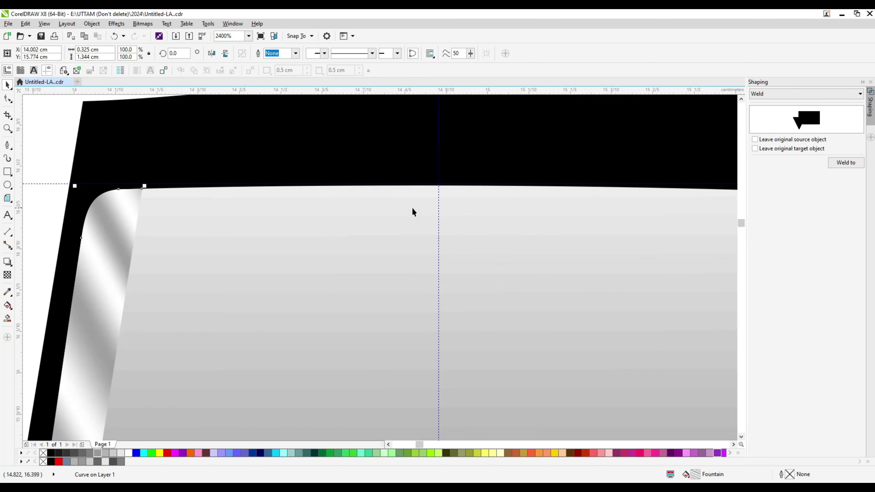
scroll(412, 207, "down", 1)
left_click(13, 308)
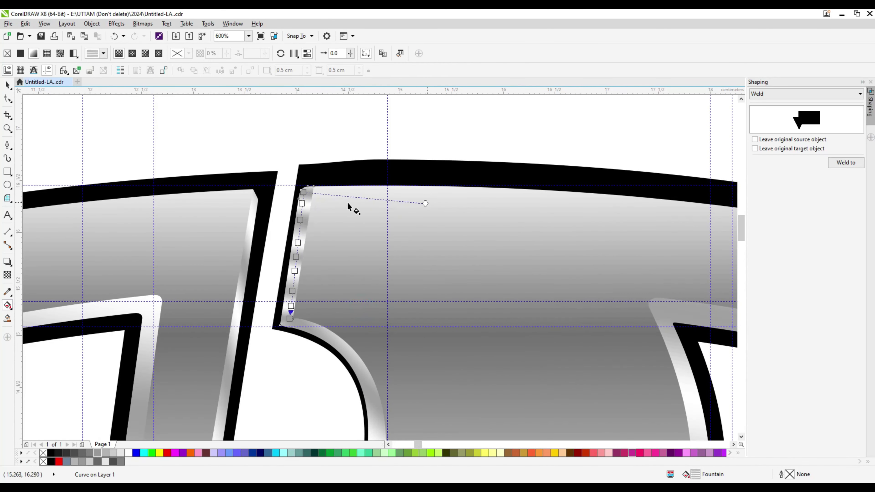
left_click_drag(270, 360, 244, 365)
left_click_drag(303, 193, 324, 206)
Realign the SILVER fill along the curved bevel of the letter's inner opening.
scroll(307, 180, "down", 2)
scroll(302, 176, "up", 1)
left_click_drag(260, 405, 237, 422)
scroll(539, 206, "down", 1)
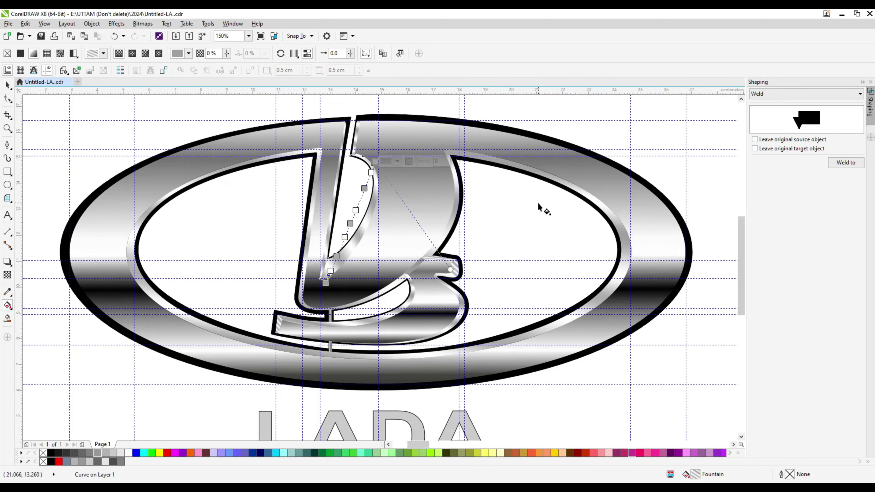
Reorient the SILVER fills on the end, upper and diagonal bevels of the lower swoosh's right-hand tab.
scroll(310, 157, "up", 1)
scroll(482, 307, "down", 1)
scroll(418, 351, "up", 3)
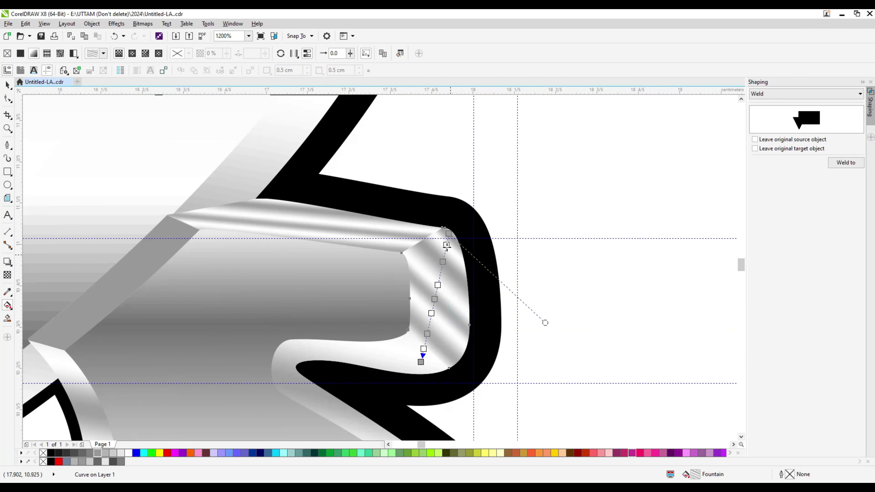
left_click_drag(413, 347, 396, 420)
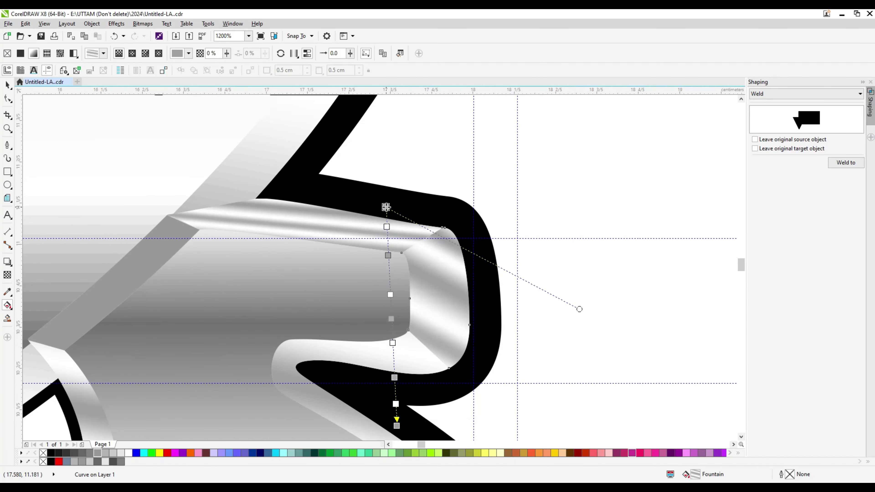
left_click_drag(384, 229, 294, 238)
scroll(294, 238, "down", 1)
mouse_move(361, 195)
left_mouse_down()
mouse_move(312, 225)
mouse_move(287, 295)
mouse_move(242, 348)
left_mouse_up()
mouse_move(339, 129)
left_mouse_down()
mouse_move(317, 98)
mouse_move(278, 98)
mouse_move(270, 125)
left_mouse_up()
scroll(431, 226, "down", 1)
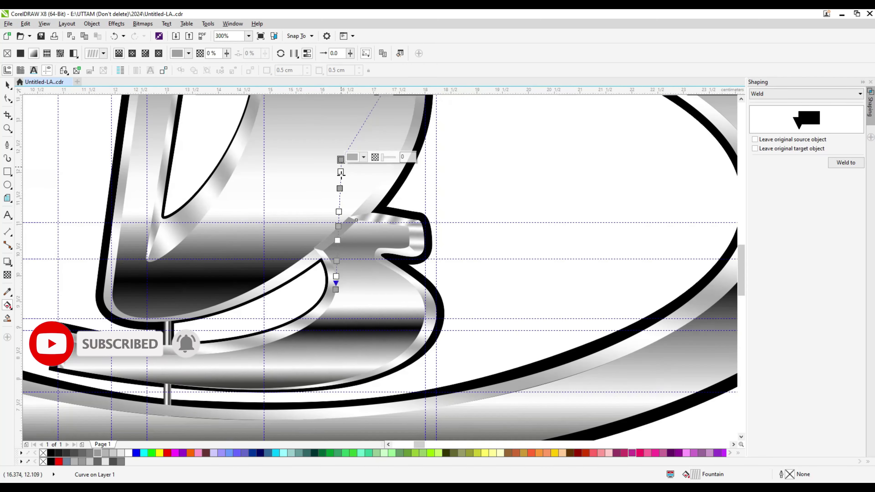
Copy a reoriented SILVER fill from another bevel onto the small bevel at the swoosh's left end.
key("space")
left_click(66, 347)
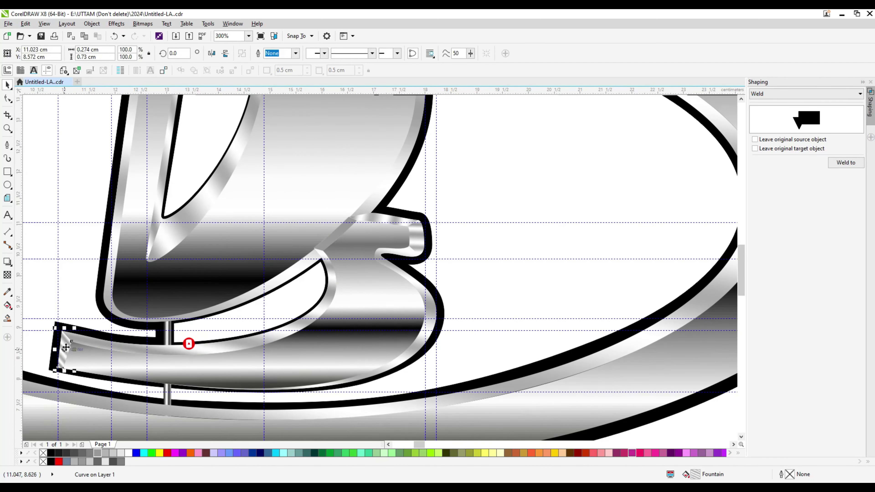
left_click(26, 24)
left_click(68, 153)
left_click(447, 269)
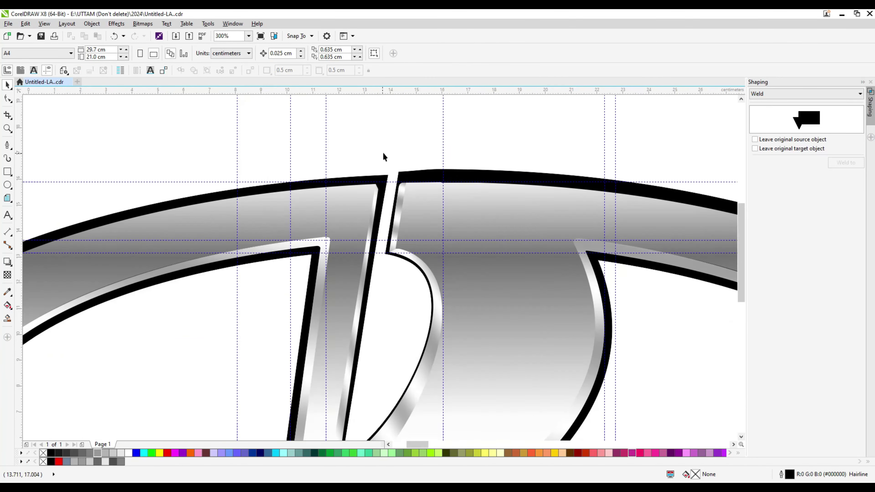
scroll(384, 157, "down", 1)
left_click(557, 148)
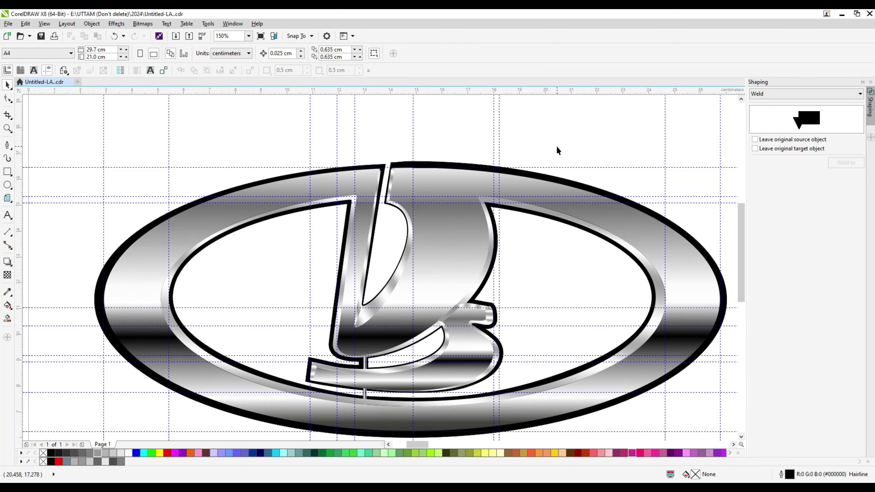
Adjust the angle of the SILVER fill on the long narrow bevel left of the gap.
left_click(362, 298)
scroll(361, 298, "up", 1)
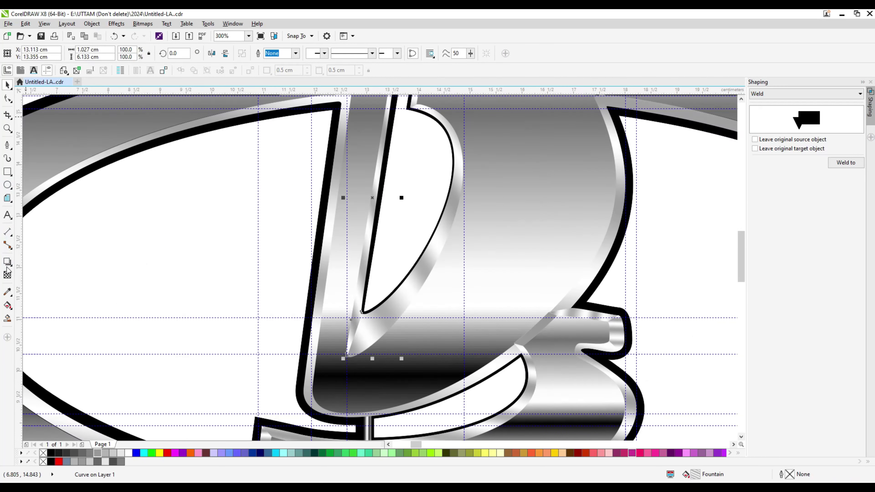
double_click(692, 474)
left_click_drag(432, 166, 636, 158)
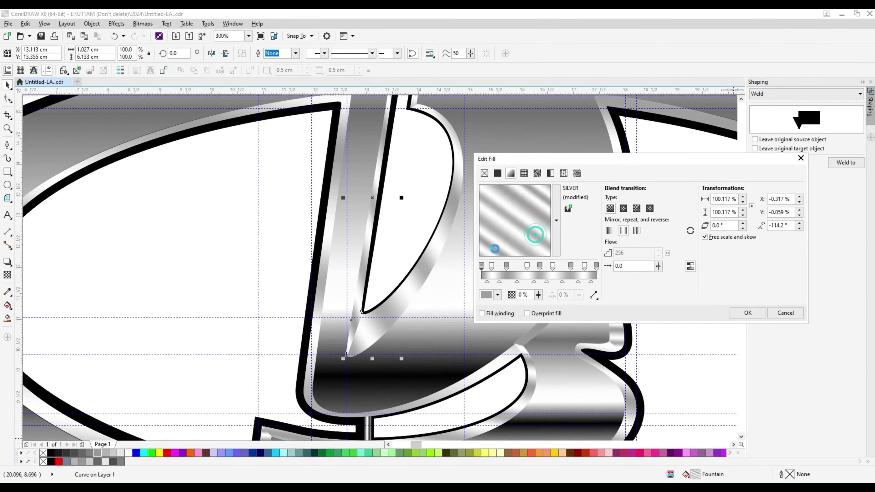
left_click_drag(527, 234, 515, 241)
key("Return")
scroll(544, 120, "down", 2)
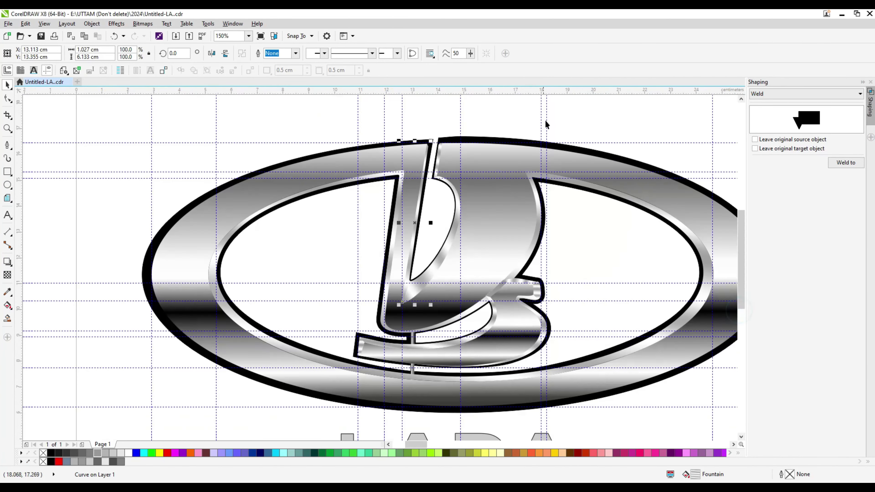
Tilt the lower swoosh's metallic fill and reposition its upper colour stops and end point.
scroll(447, 282, "up", 1)
key("g")
scroll(394, 305, "up", 2)
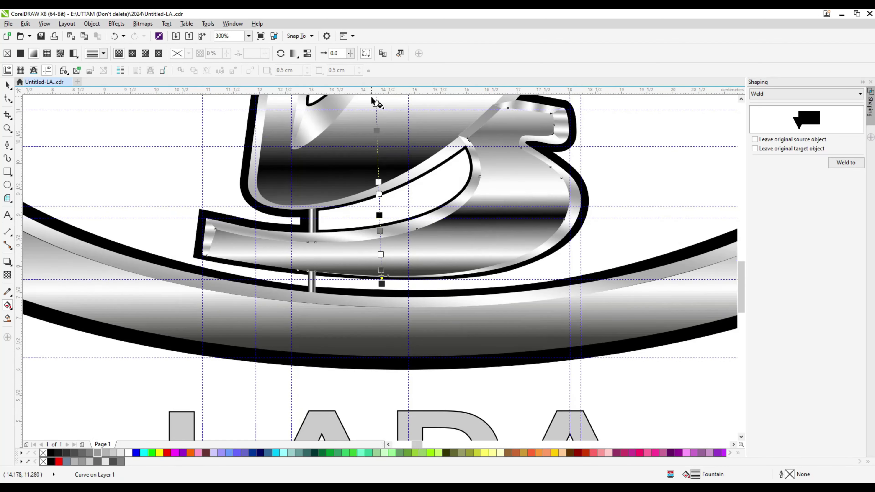
left_click(385, 203)
scroll(376, 164, "down", 2)
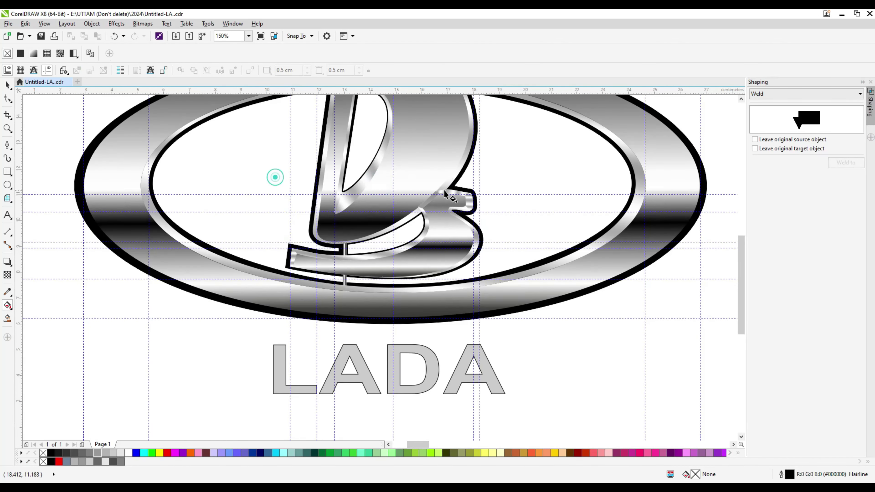
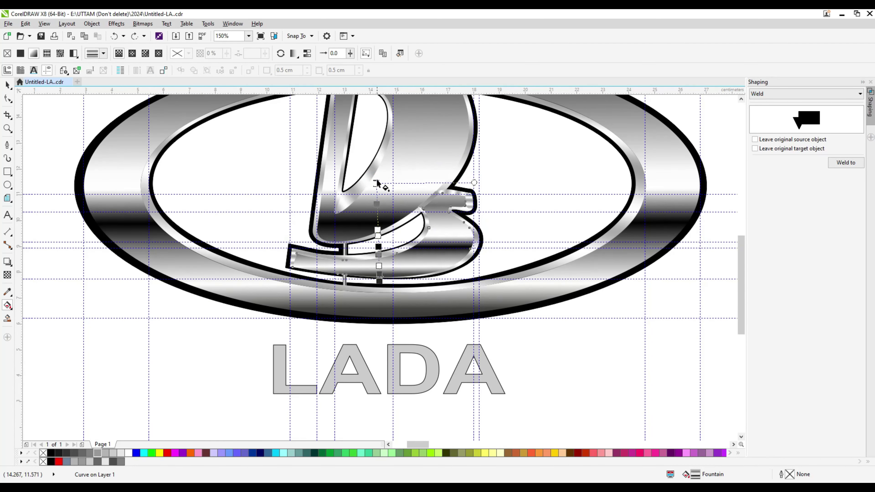
left_click_drag(377, 183, 399, 156)
scroll(398, 157, "up", 4)
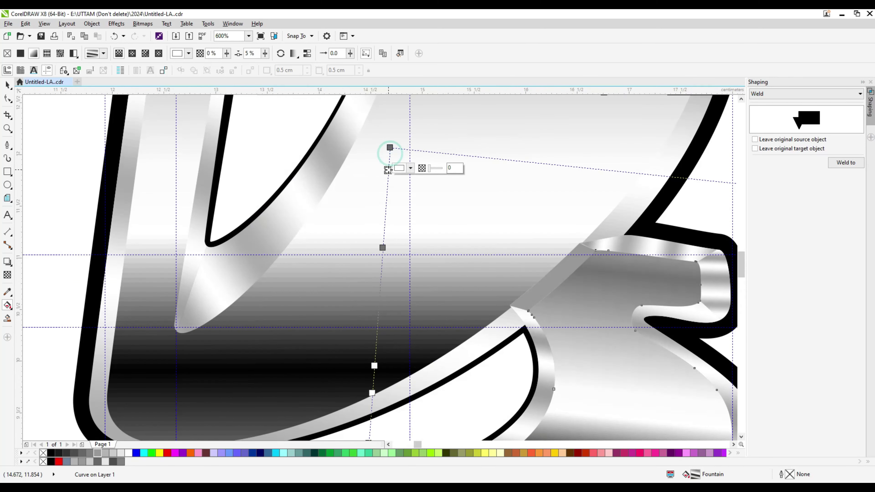
left_click(384, 247)
scroll(406, 266, "down", 2)
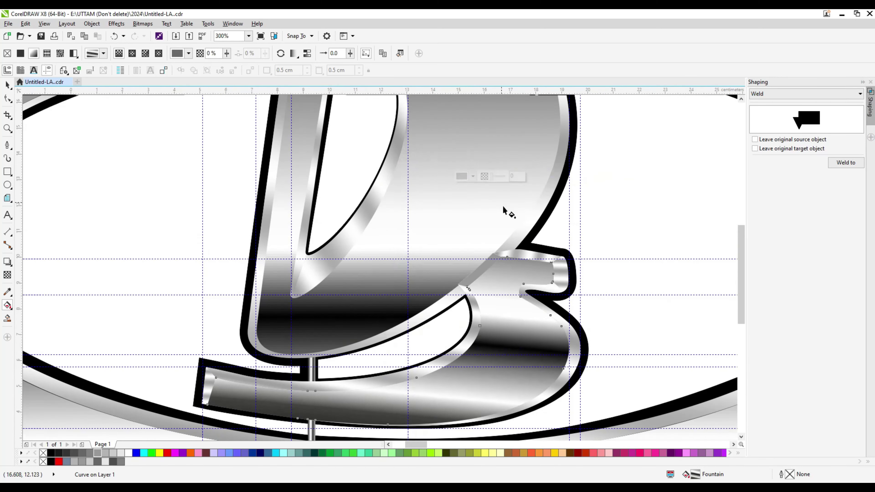
scroll(504, 209, "down", 2)
left_click_drag(427, 350, 424, 334)
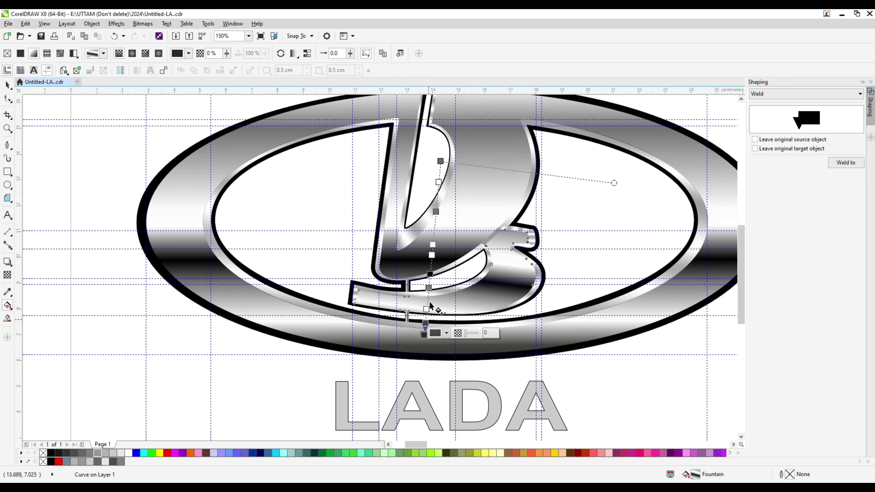
Shift the white stops around the black band of the swoosh's metallic fill and extend the fill's end slightly.
left_click(430, 264)
left_click_drag(433, 245, 434, 222)
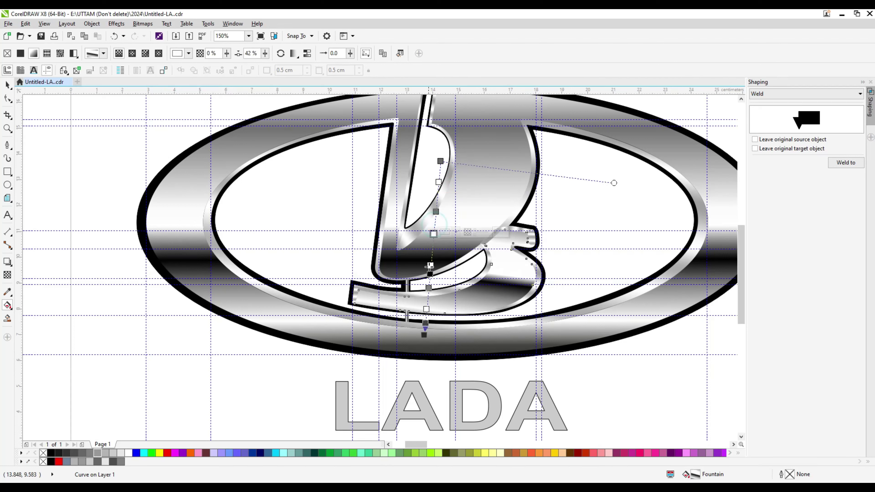
left_click_drag(423, 335, 422, 340)
left_click(426, 303)
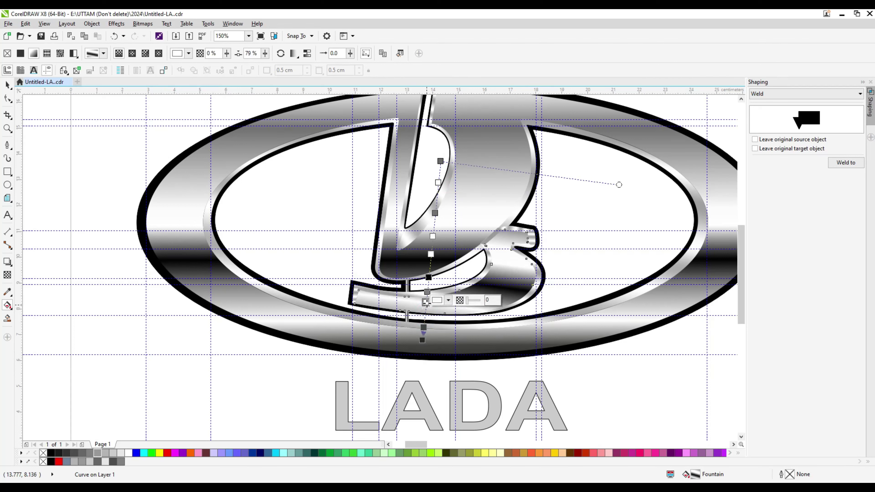
left_click_drag(428, 278, 428, 271)
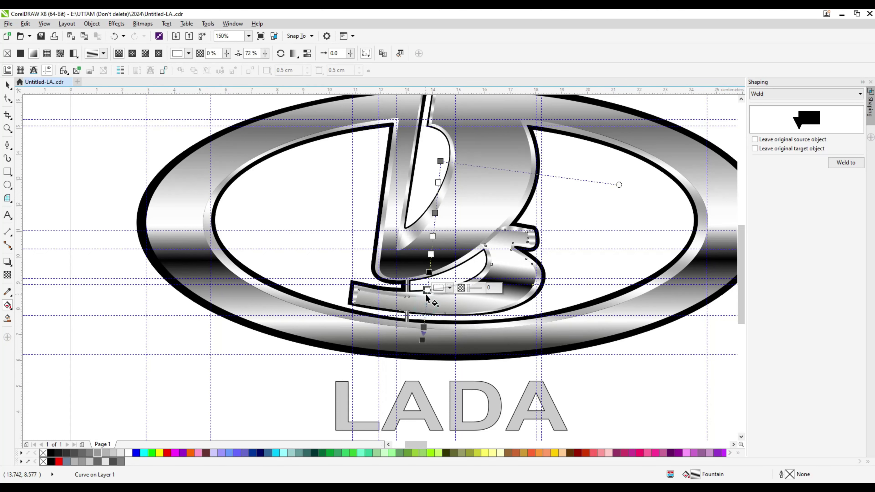
key("ctrl+z")
Try moving and removing colour stops around the black band of the lower swoosh's metallic fill.
left_click_drag(427, 290, 431, 257)
scroll(430, 253, "up", 1)
left_click_drag(365, 231, 364, 228)
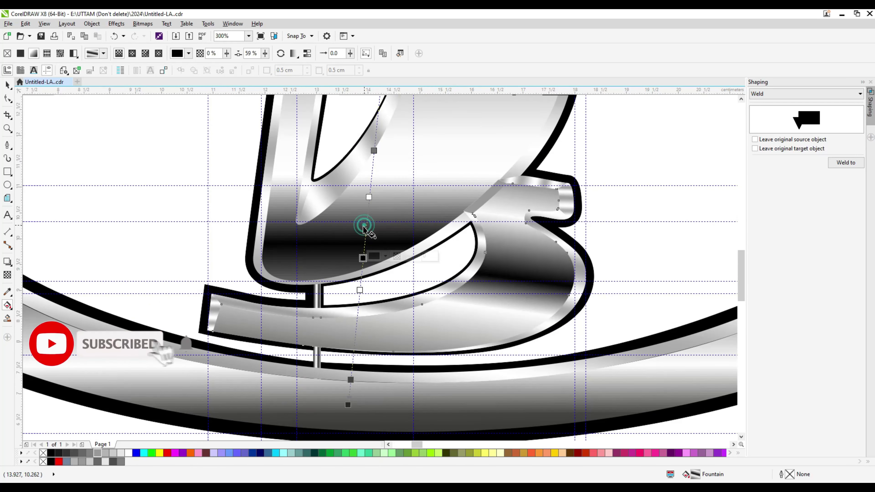
double_click(367, 207)
left_click_drag(362, 257, 362, 255)
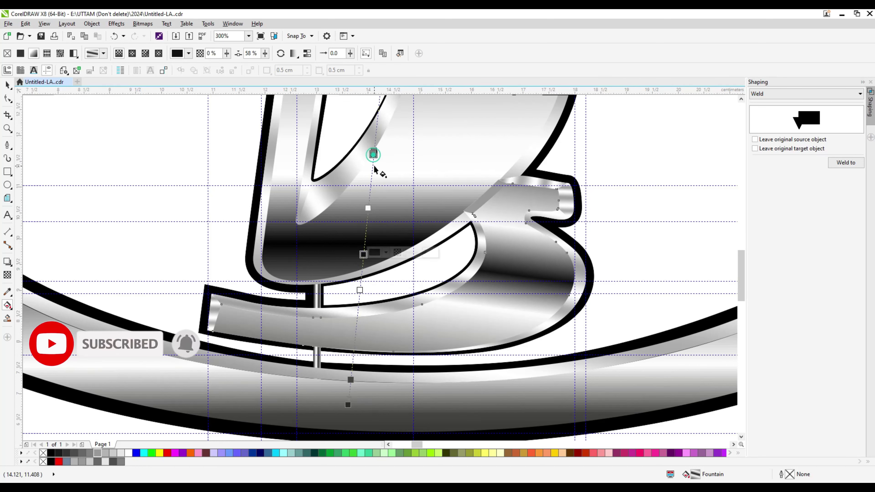
key("ctrl+z")
key("ctrl+z")
key("ctrl+z")
key("ctrl+z")
scroll(405, 293, "down", 2)
scroll(404, 293, "up", 1)
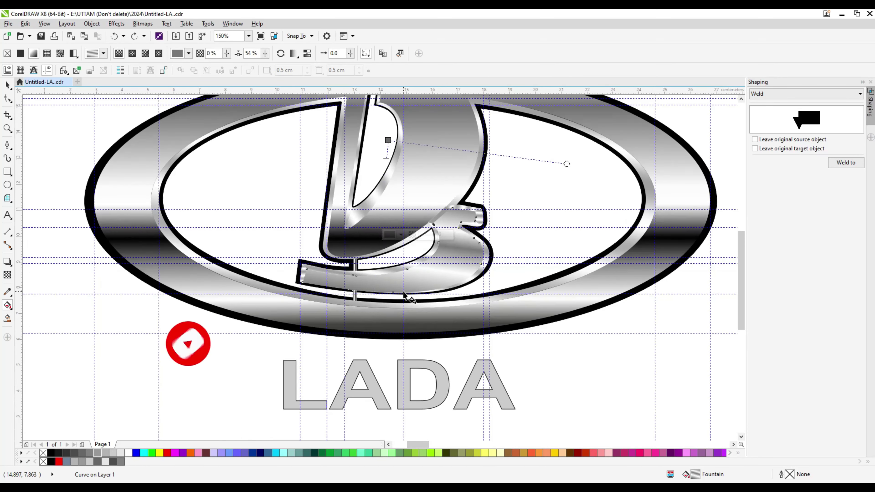
Tilt the lower swoosh's metallic fill diagonally by repositioning its start and end points.
left_click(387, 229)
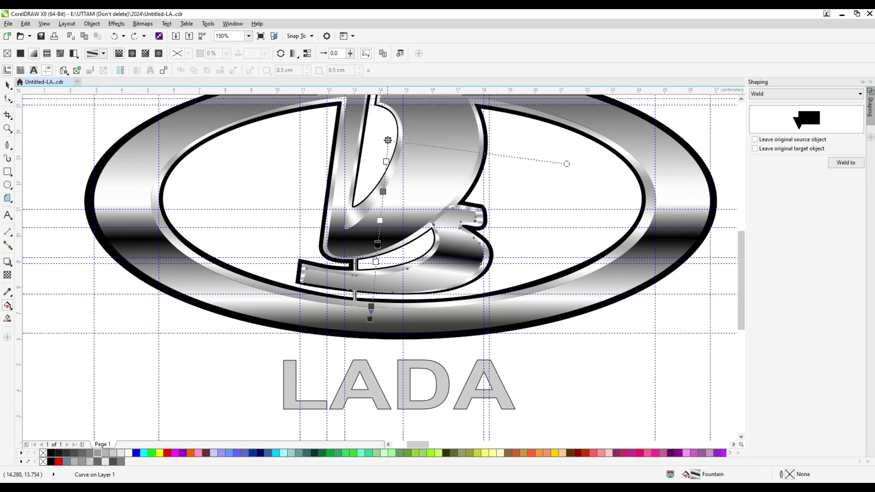
left_click_drag(387, 139, 476, 158)
left_click_drag(370, 320, 335, 337)
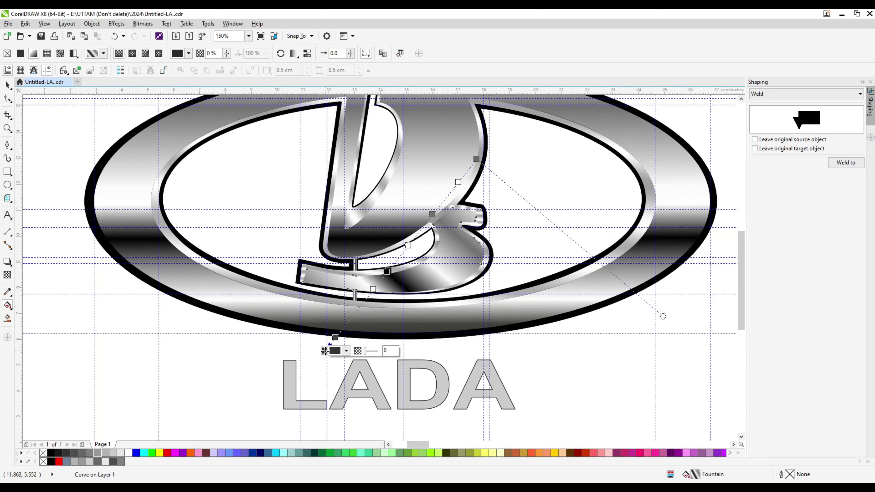
left_click_drag(476, 158, 478, 129)
scroll(454, 351, "down", 2)
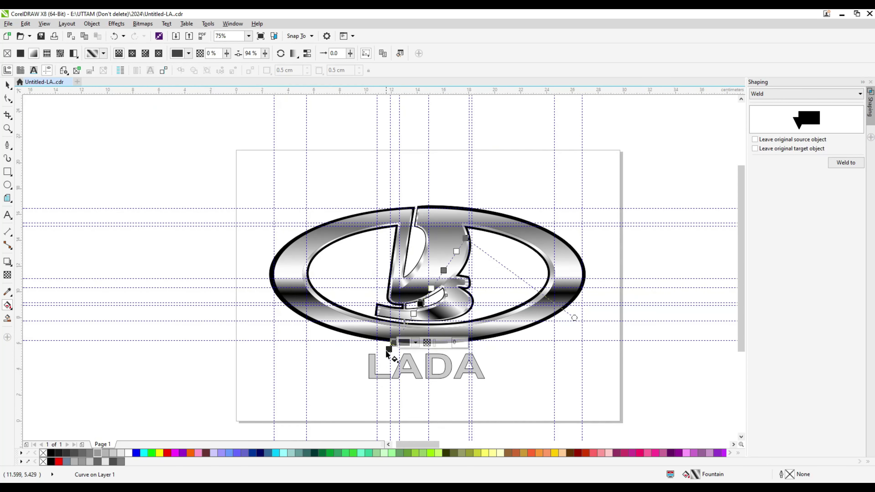
left_click_drag(389, 344, 394, 373)
Remove the surplus colour stop at the black band of the swoosh's fill and shift the band toward the right curve.
scroll(418, 316, "up", 2)
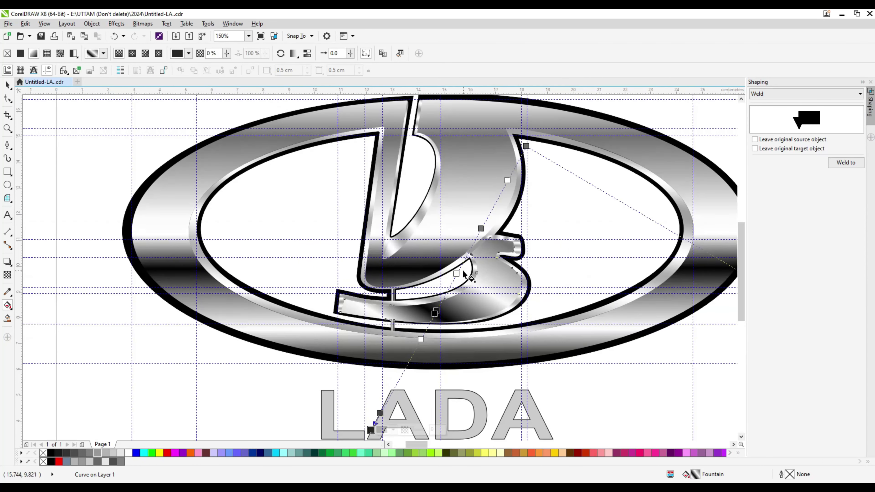
double_click(434, 313)
left_click_drag(434, 313, 458, 323)
scroll(464, 231, "down", 2)
scroll(443, 302, "up", 2)
Adjust the angle of the silver fill on the bevel at the swoosh's upper right arm.
left_click(620, 234)
scroll(310, 278, "up", 2)
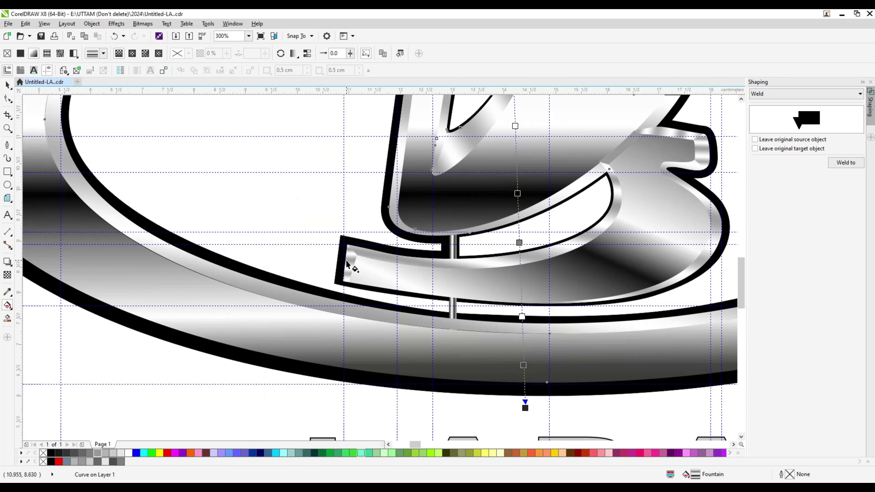
left_click(347, 254)
left_click_drag(665, 136, 692, 191)
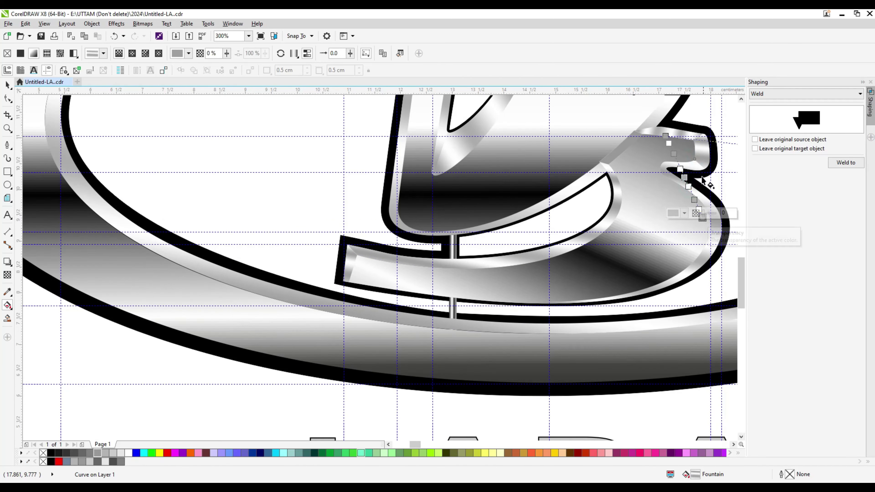
left_click(479, 306)
scroll(478, 306, "down", 2)
Select all parts of the emblem without the LADA lettering and give them a 0.5 mm white outline.
key("space")
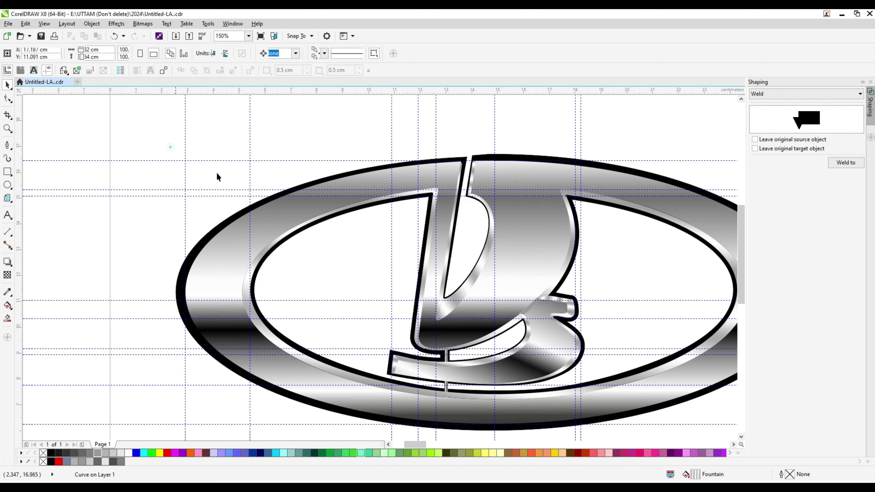
key("F3")
left_click_drag(252, 181, 568, 350)
left_click(392, 53)
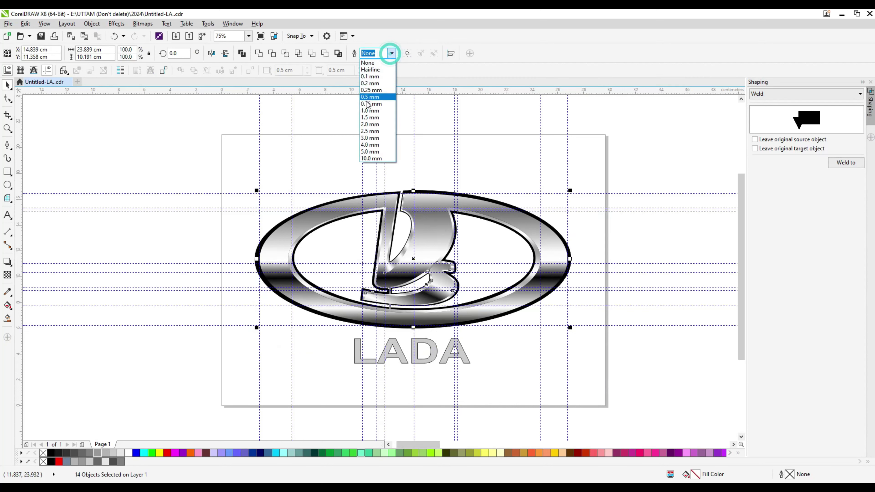
left_click(369, 93)
double_click(803, 478)
left_click(381, 166)
left_click(407, 190)
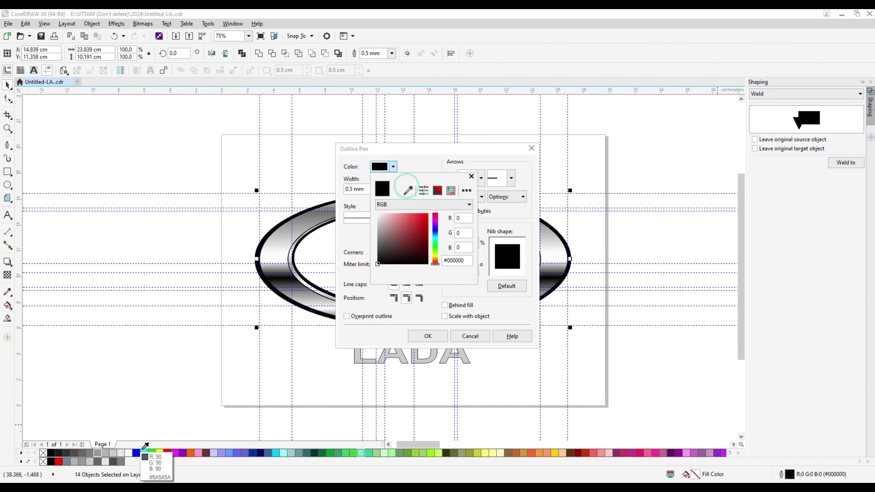
left_click(128, 453)
key("Return")
Set the outline width of the selected emblem parts to 0.25 mm.
left_click(391, 54)
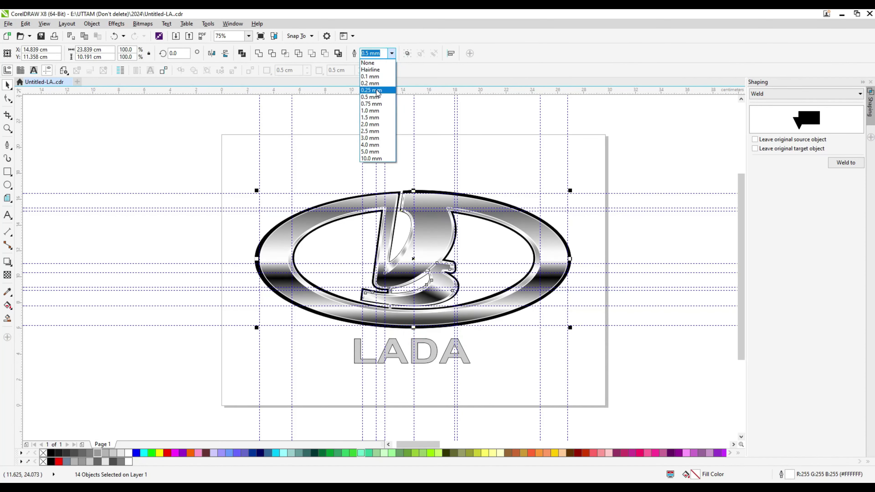
left_click(369, 85)
scroll(480, 270, "up", 2)
scroll(506, 225, "down", 1)
scroll(506, 224, "up", 1)
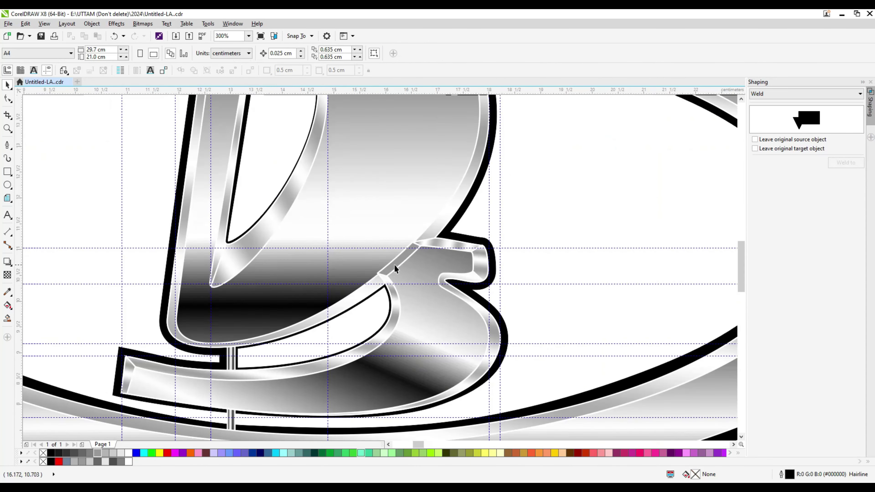
Copy the properties of the adjoining arm bevel onto the narrow diagonal strip between the face and the swoosh.
left_click(399, 259)
left_click(26, 24)
left_click(51, 153)
left_click(449, 271)
left_click(416, 246)
scroll(416, 250, "up", 2)
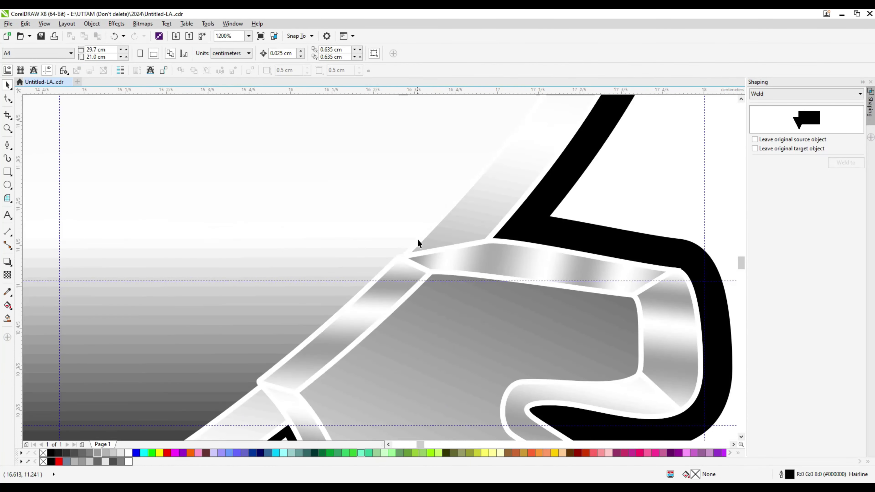
Draw an inverted-V pen line over the pointed lower tip where the gap's two bevels meet.
scroll(416, 250, "down", 4)
scroll(355, 273, "up", 2)
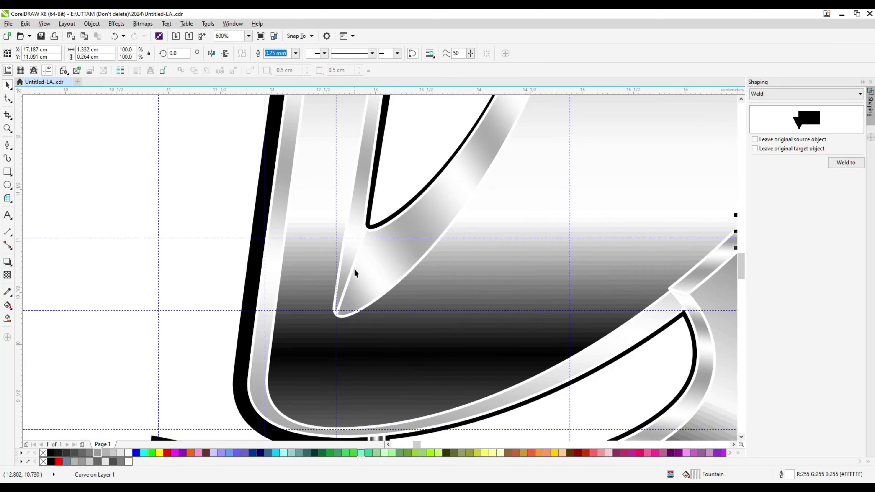
left_click(8, 145)
scroll(367, 229, "up", 1)
scroll(304, 405, "up", 1)
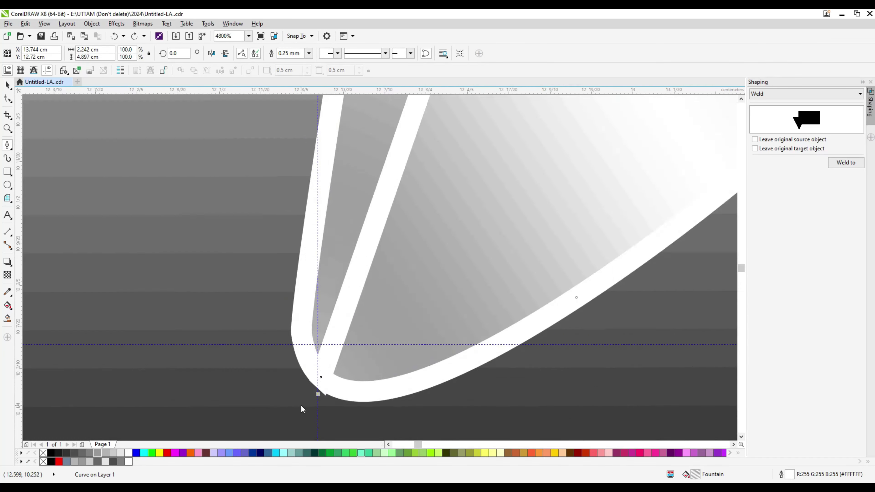
left_click(301, 405)
scroll(303, 362, "down", 1)
left_click(378, 148)
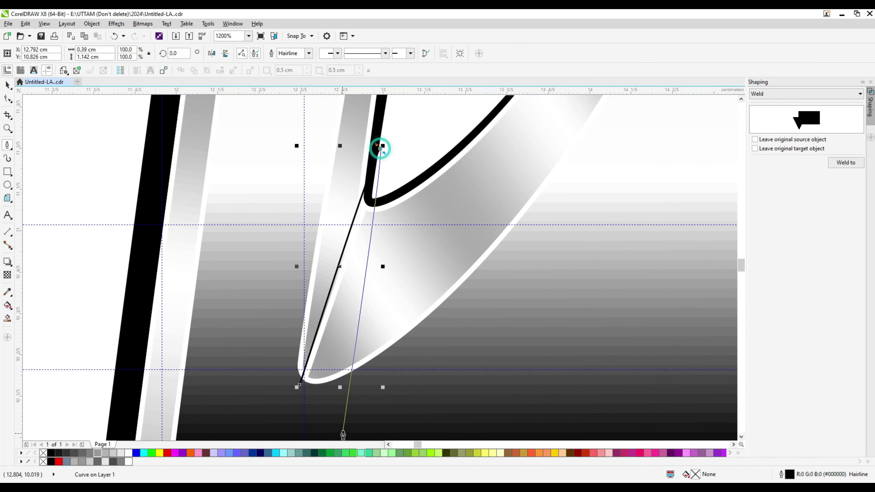
left_click(346, 421)
Spread the V line's two lower ends around the bevel tip and lower its apex to the gap's inner corner.
key("F10")
left_click_drag(301, 383, 272, 370)
left_click_drag(376, 172, 372, 195)
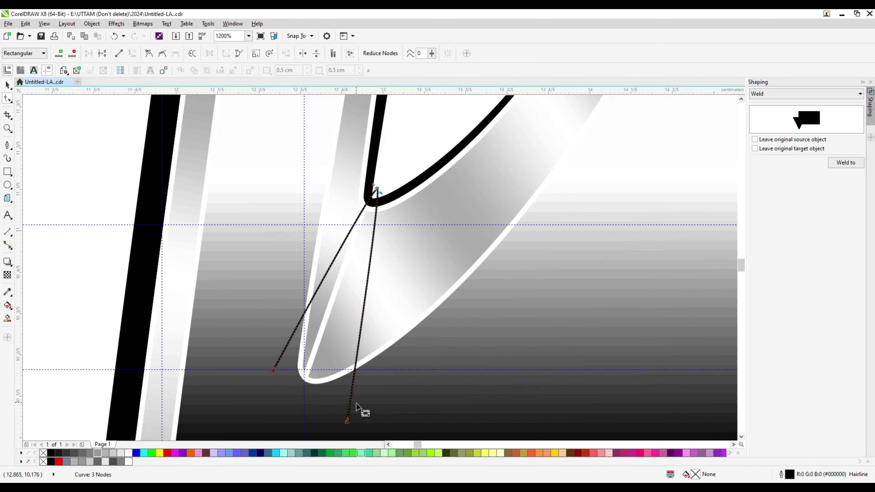
left_click_drag(347, 421, 341, 424)
Smart-fill the wedge between the bevel seam and the V line's right leg with the C40 M20 Y0 K40 blue.
key("shift+s")
left_click(328, 312)
key("ctrl+z")
left_click(324, 327)
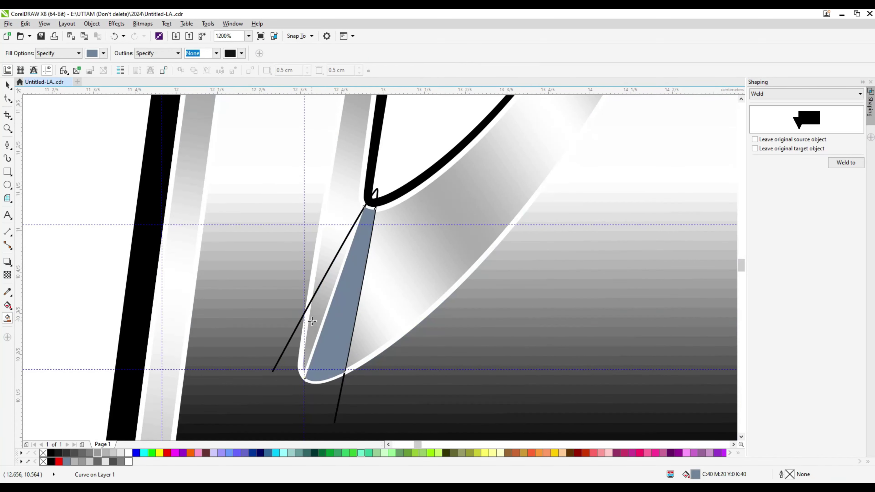
Try to smart-fill the areas of the bevel tip left of the blue wedge.
scroll(304, 353, "up", 5)
key("F10")
scroll(301, 392, "down", 5)
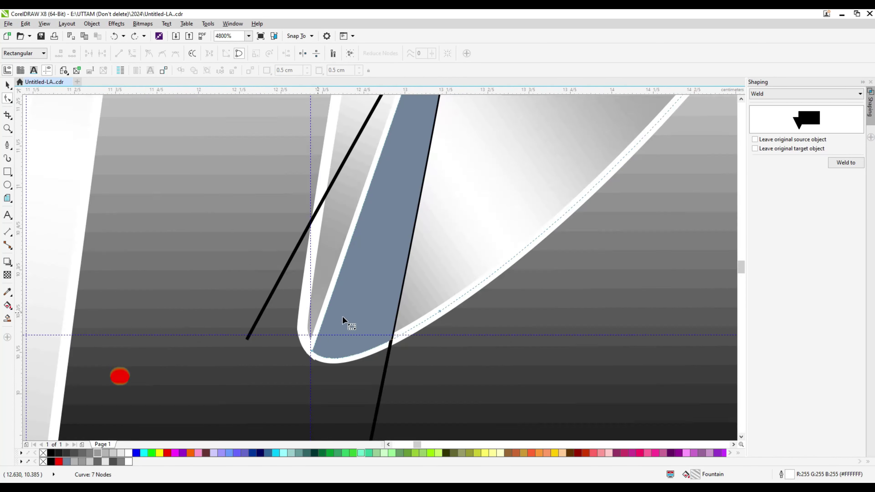
left_click(366, 239)
key("F5")
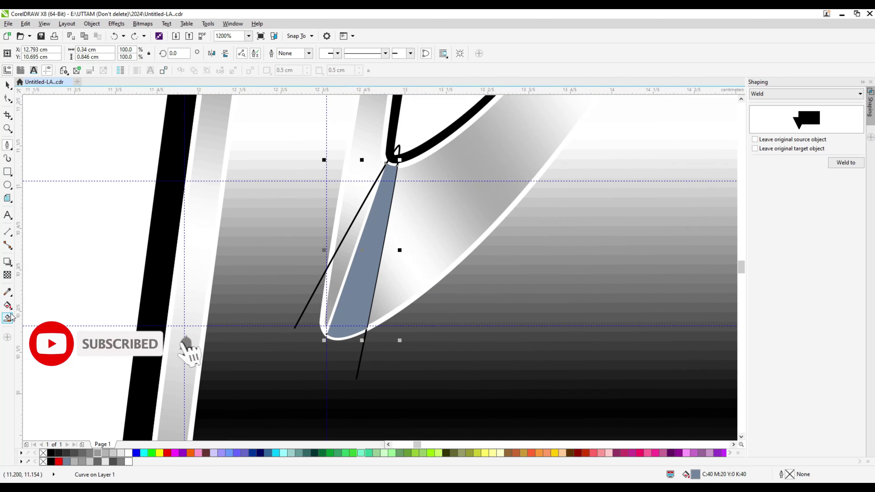
left_click(351, 192)
left_click(312, 297)
key("space")
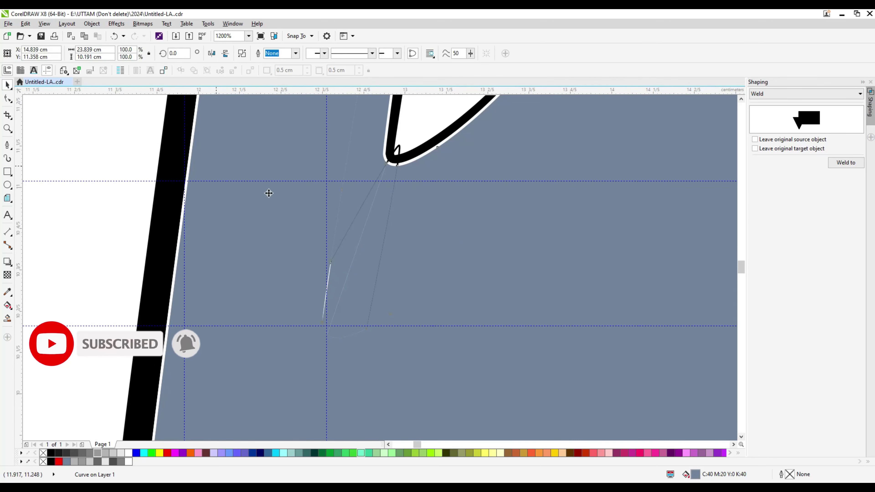
Remove the misplaced blue smart fills covering the emblem's face and bevels.
right_click(269, 192)
left_click(271, 281)
key("ctrl+z")
left_click(270, 229)
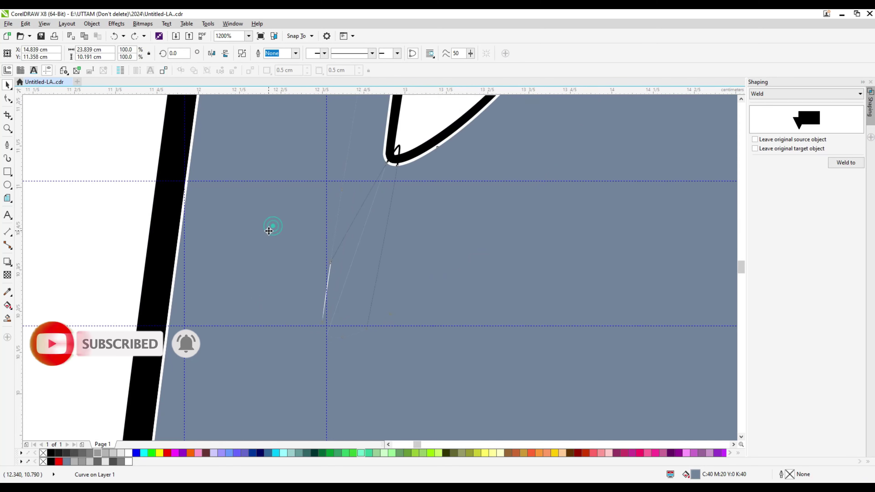
scroll(311, 236, "down", 3)
right_click(225, 231)
left_click(253, 333)
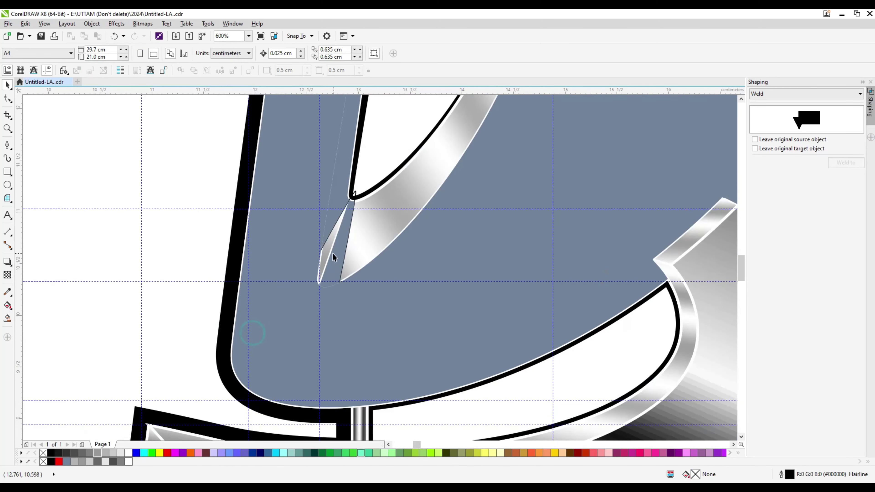
left_click(160, 256)
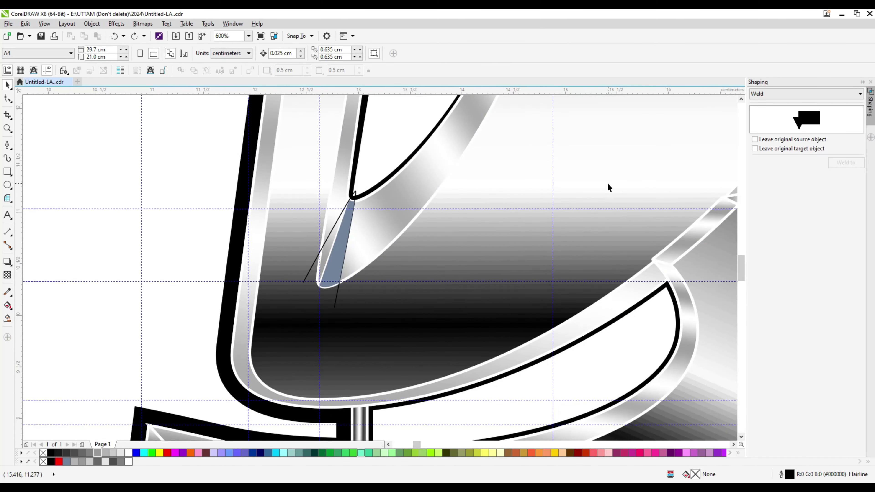
Reshape the blue wedge's left edge and lower corner so that it covers the rounded bevel tip.
scroll(342, 228, "up", 3)
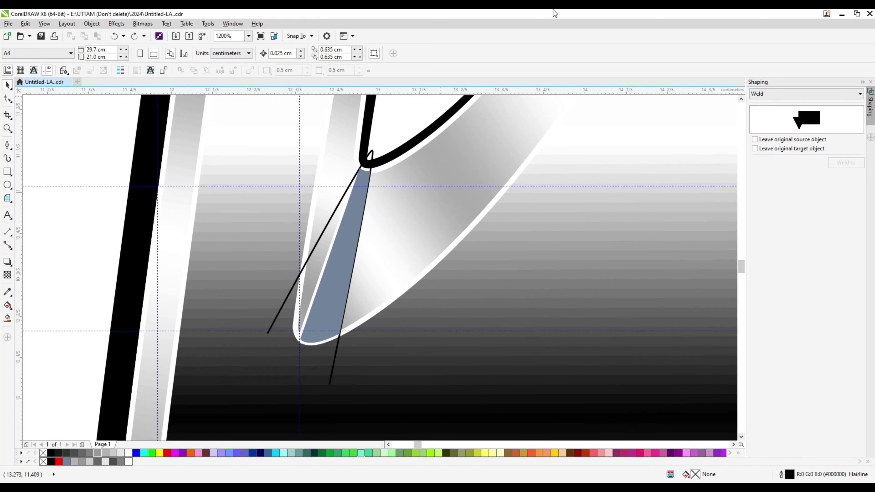
left_click(7, 99)
scroll(303, 337, "up", 3)
left_click(303, 337)
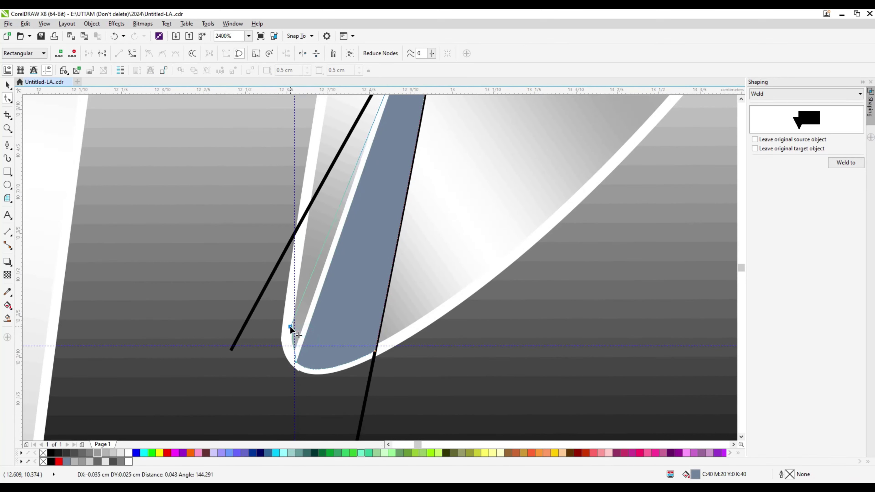
left_click_drag(289, 327, 320, 368)
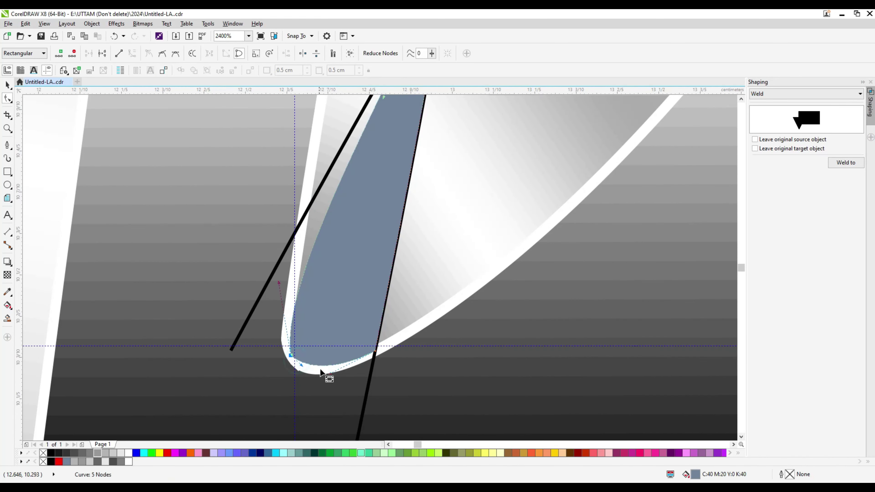
scroll(322, 329, "down", 3)
left_click(327, 335)
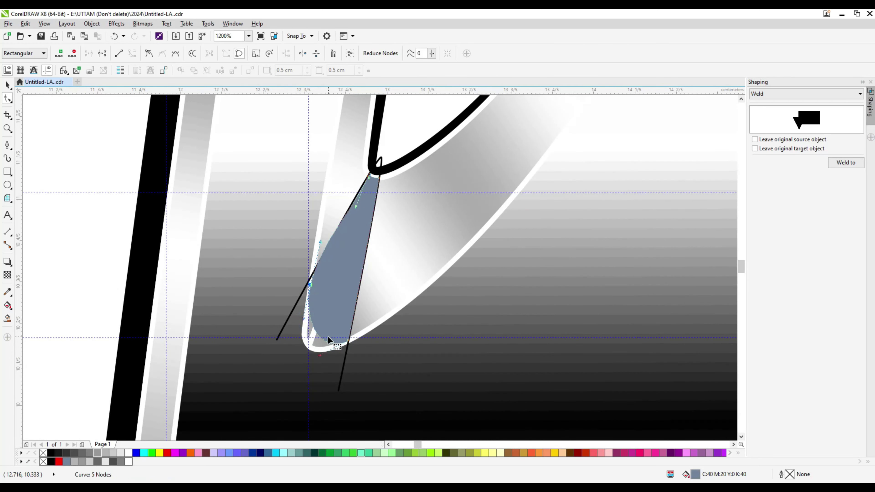
Delete the V-shaped helper line and fill the blue tip shape with white.
left_click(6, 86)
left_click(381, 156)
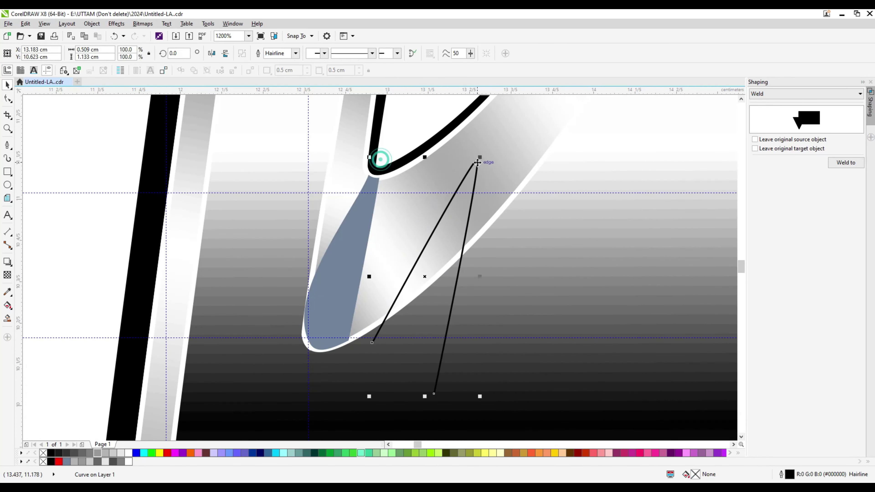
key("Delete")
left_click(348, 283)
left_click(128, 452)
Curve the white tip shape's right side and adjust its left node to follow the bevel edge.
key("F10")
left_click(348, 341)
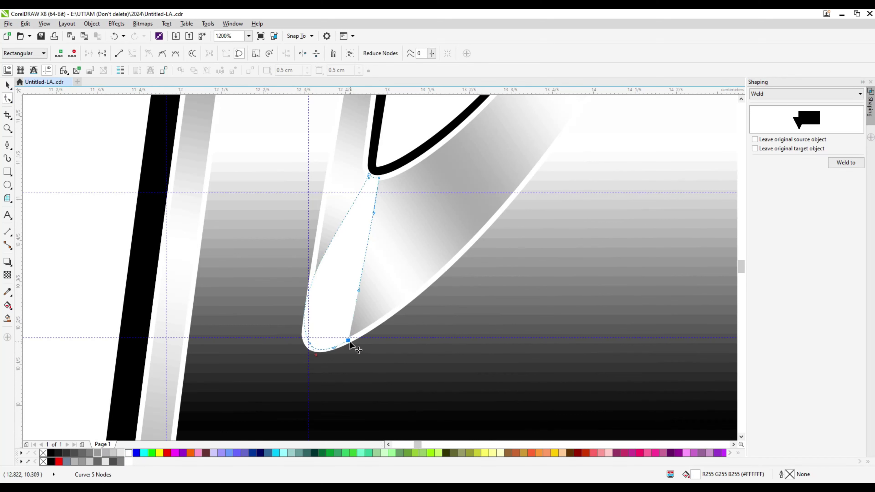
scroll(315, 286, "up", 2)
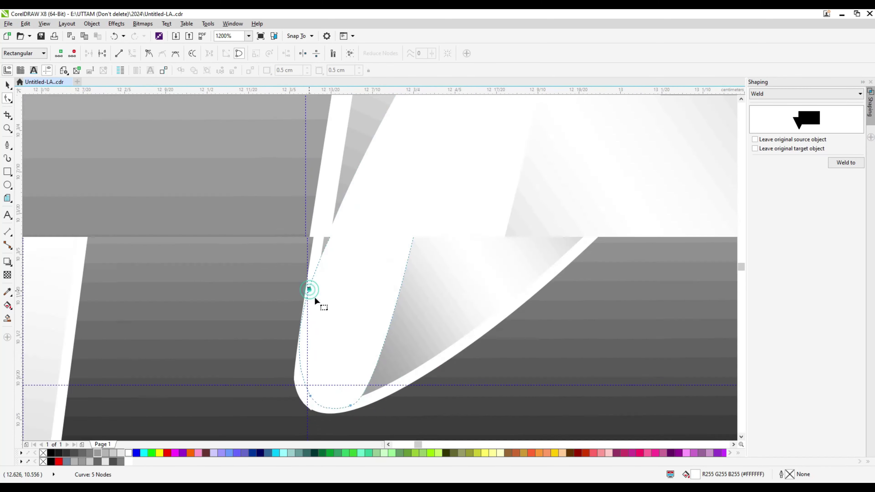
scroll(312, 303, "down", 2)
left_click_drag(314, 309, 317, 314)
scroll(317, 313, "down", 3)
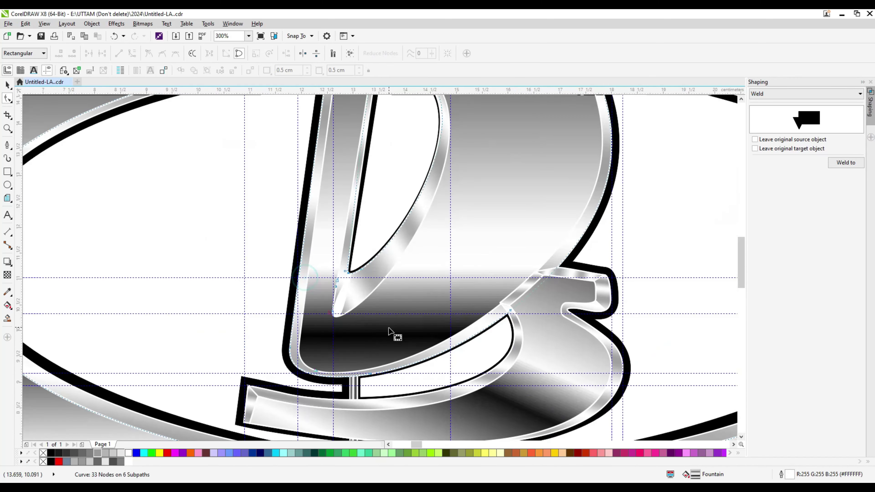
Delete the extra node on the black outline along the gap's right curve.
scroll(365, 248, "down", 2)
scroll(462, 254, "up", 3)
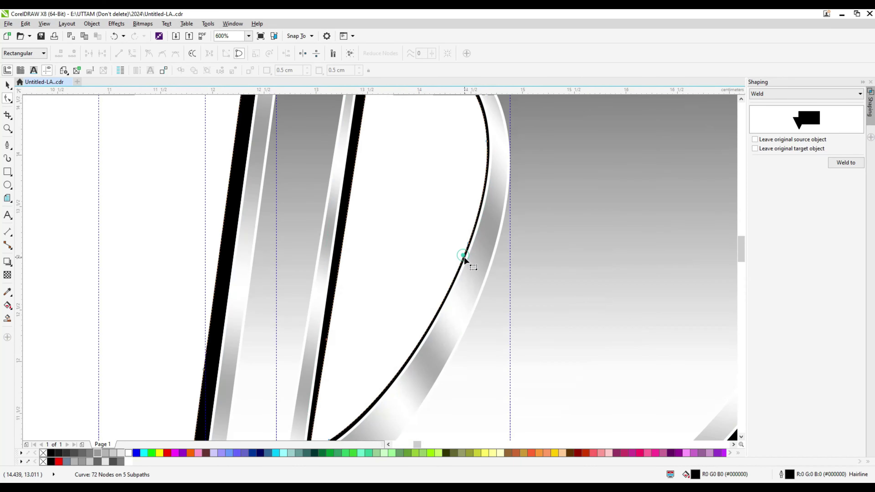
left_click(467, 243)
scroll(447, 286, "down", 2)
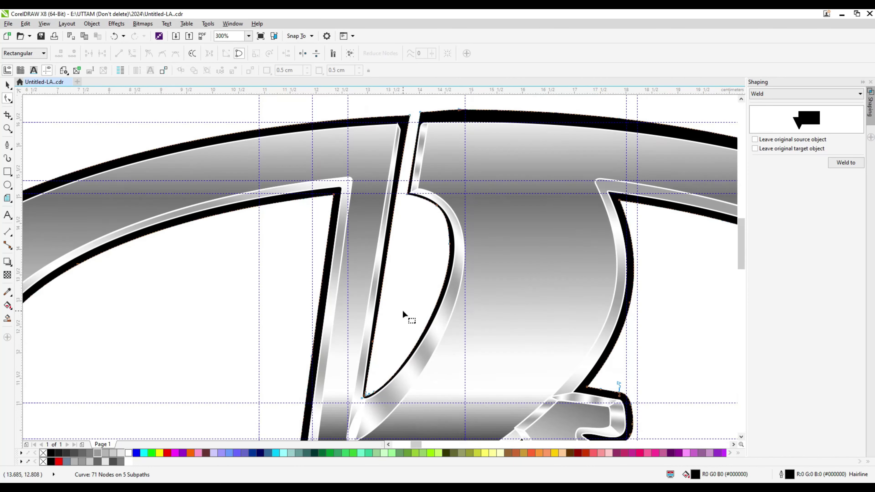
Clean up the pointed corner where the short bevel strip beside the upper gap meets the curved bevel, deleting the extra node.
scroll(404, 203, "up", 3)
scroll(467, 203, "up", 1)
left_click(467, 203)
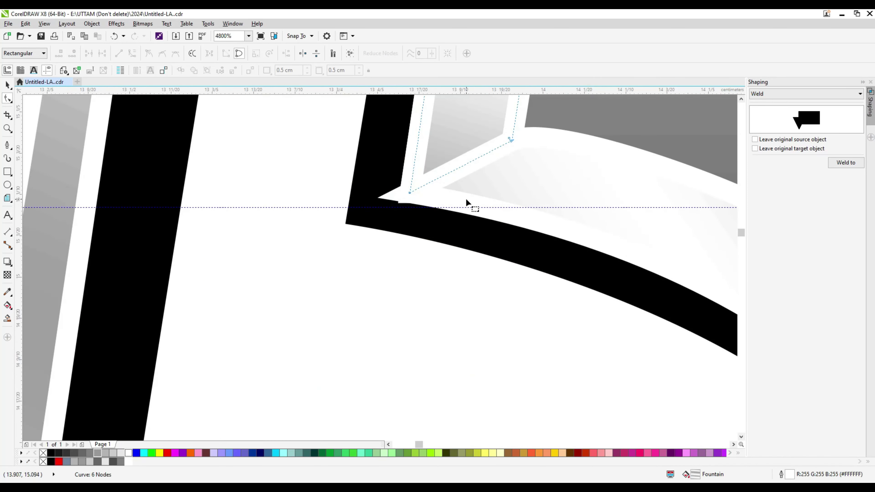
left_click(420, 192)
left_click(416, 190)
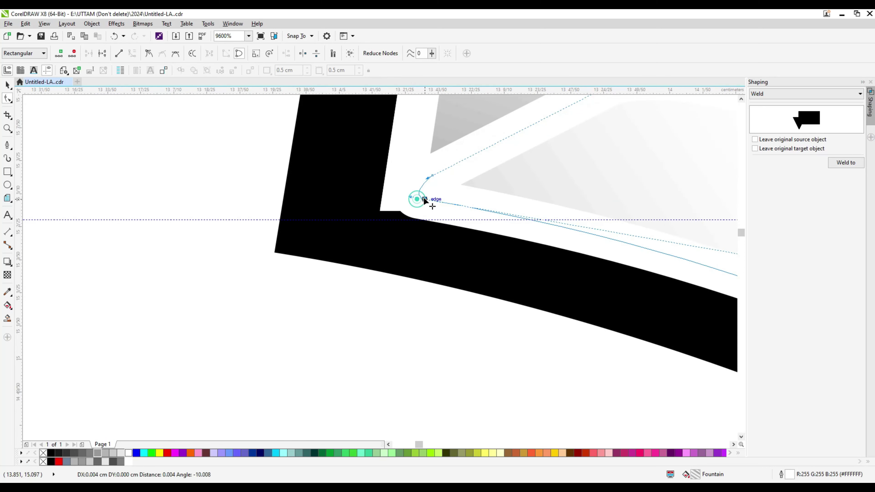
key("Delete")
Reshape the top tip of the thin bevel on the gap's left side into a flat end and delete its surplus nodes.
scroll(416, 241, "down", 3)
scroll(420, 267, "up", 2)
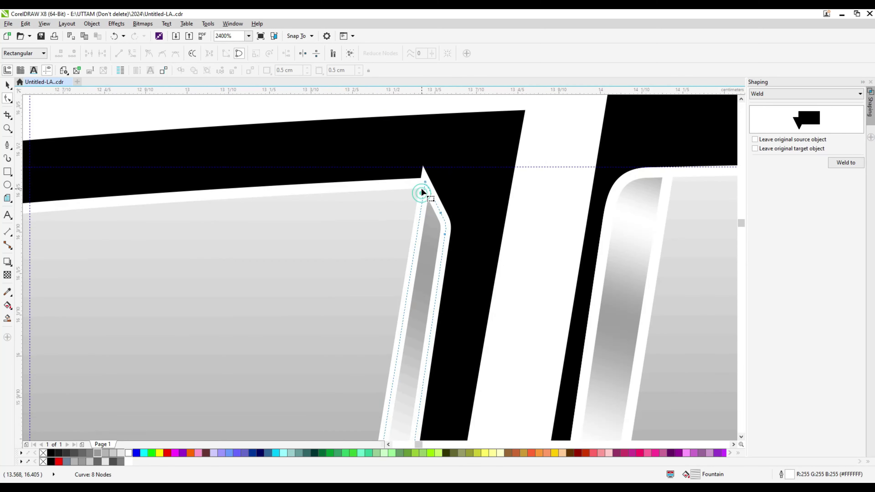
scroll(423, 195, "up", 1)
left_click_drag(427, 182, 442, 186)
scroll(423, 185, "up", 2)
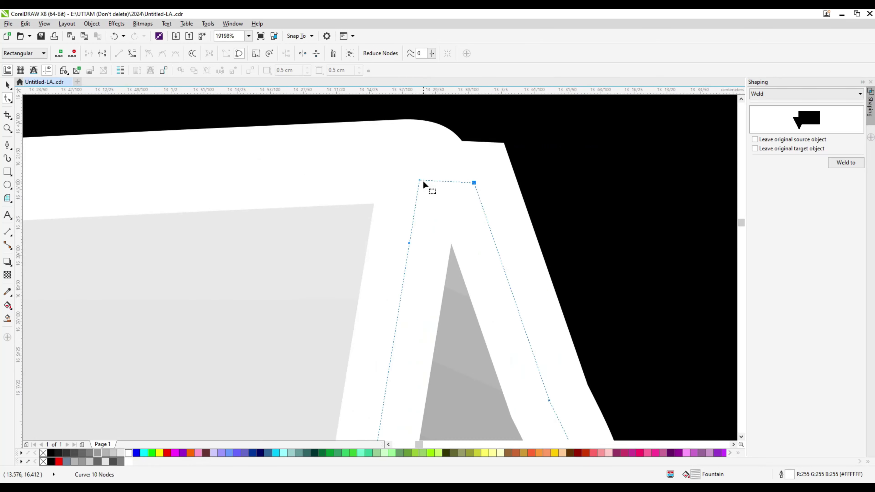
double_click(411, 175)
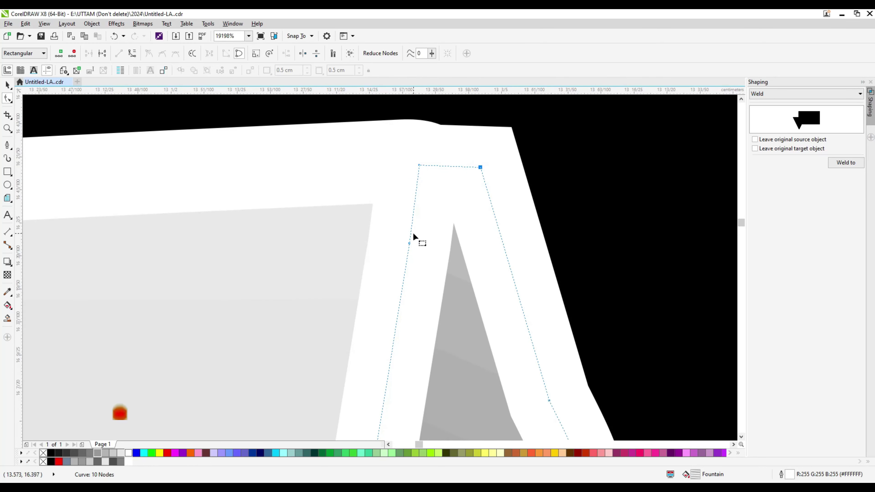
scroll(413, 234, "down", 2)
double_click(449, 264)
scroll(461, 279, "up", 2)
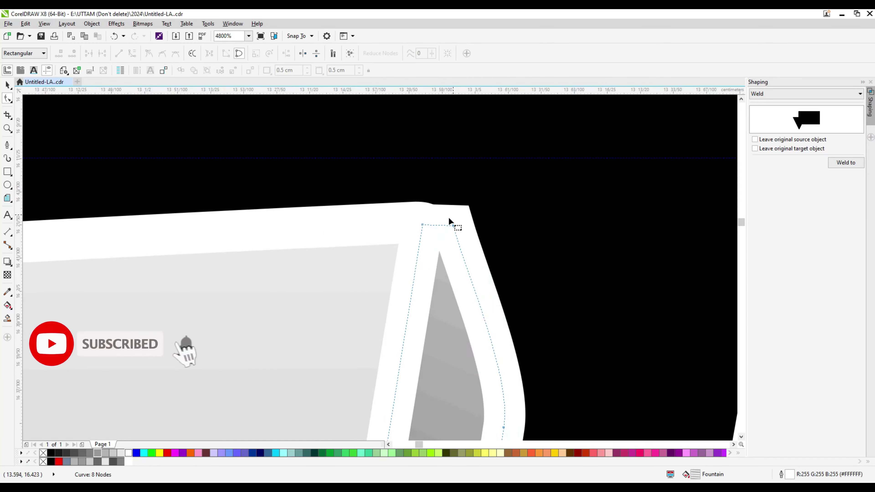
left_click(453, 234)
left_click(365, 230)
scroll(378, 231, "down", 3)
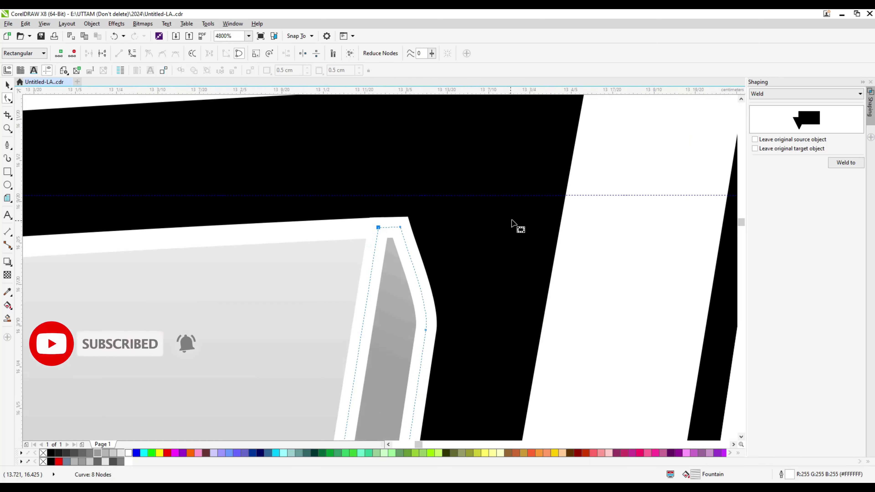
Turn the rounded upper corner of the bevel on the gap's right side into a slanted corner matching the adjoining shape.
left_click(494, 218)
scroll(408, 212, "down", 2)
scroll(408, 211, "down", 1)
scroll(443, 210, "up", 2)
scroll(444, 210, "down", 2)
left_click(465, 265)
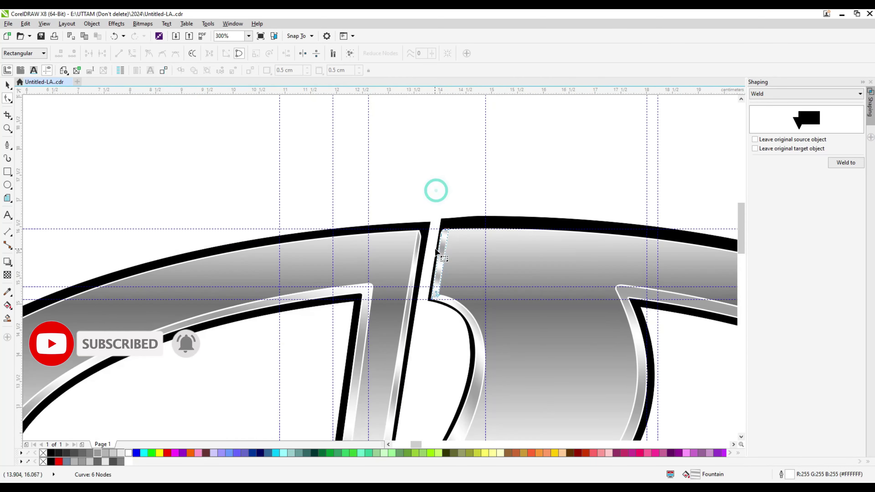
scroll(439, 241, "up", 2)
scroll(449, 195, "down", 2)
scroll(429, 175, "up", 2)
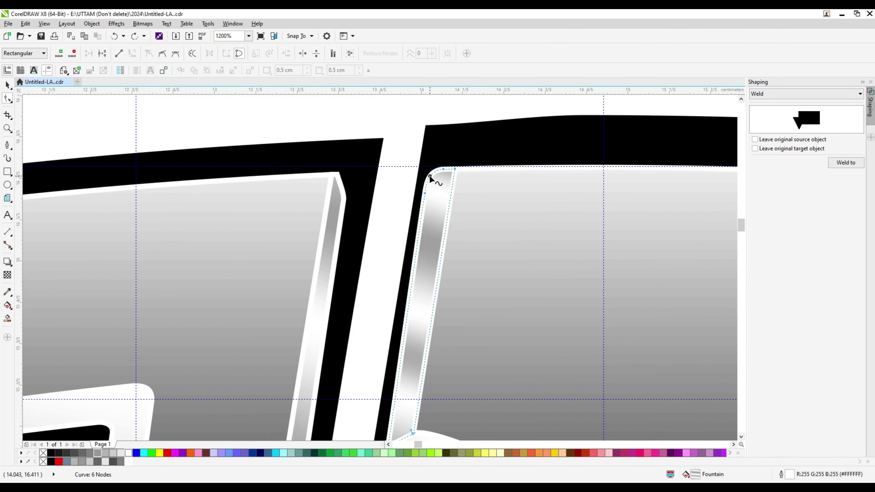
left_click(465, 189)
scroll(430, 186, "up", 1)
left_click(432, 185)
scroll(462, 158, "up", 1)
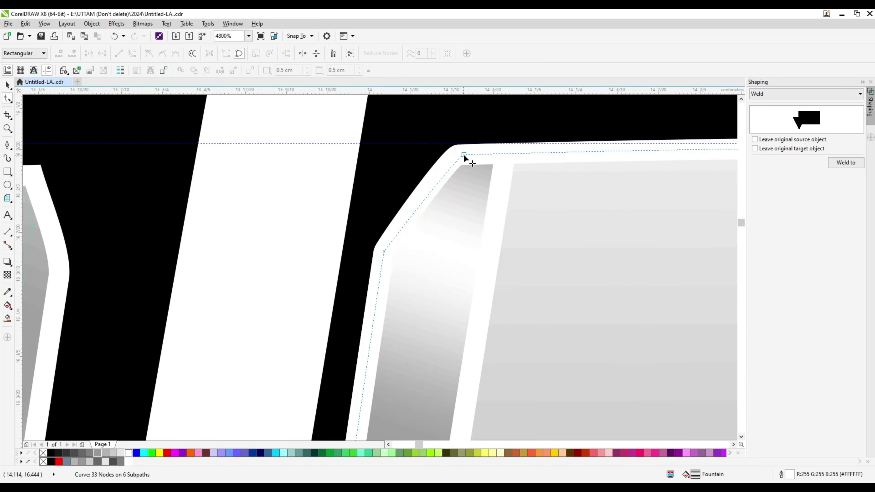
left_click(460, 155)
scroll(422, 158, "down", 2)
scroll(422, 160, "down", 3)
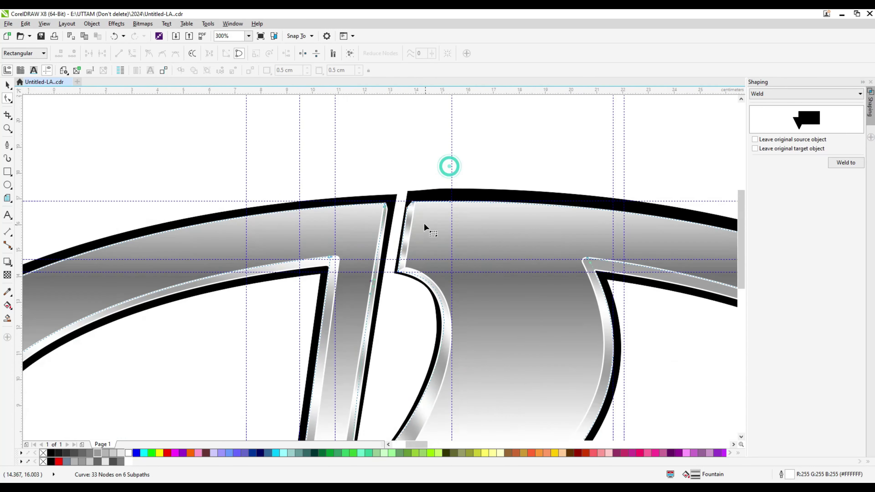
Copy the metallic fill from the emblem's lower swoosh onto the LADA lettering.
left_click(429, 382)
left_click(8, 86)
left_click(25, 23)
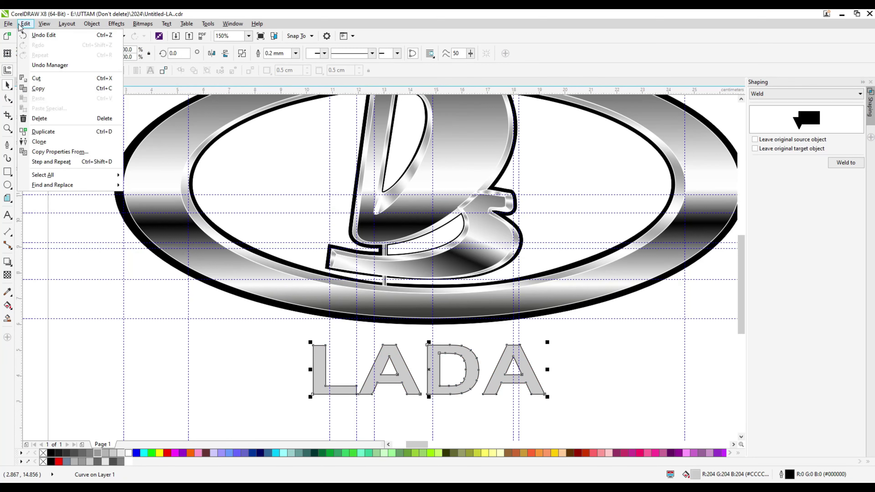
left_click(52, 152)
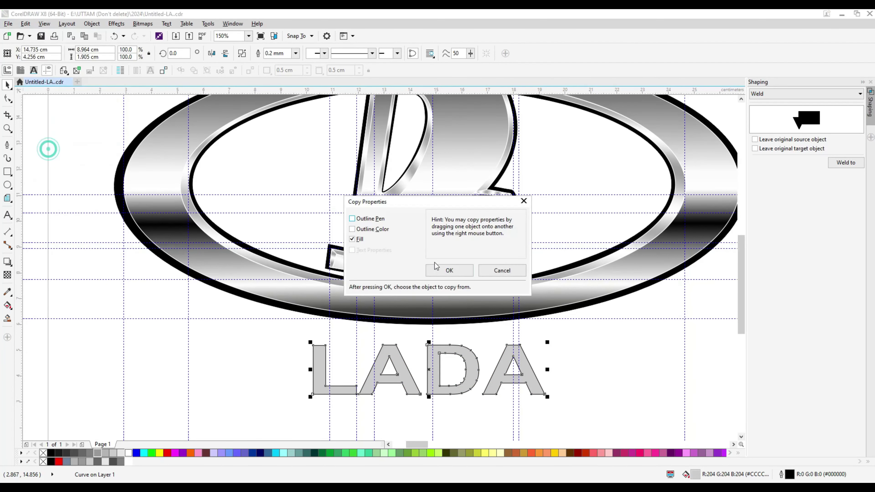
left_click(449, 269)
left_click(484, 244)
Move the white stop closer to the black stop in the LADA lettering's gradient and nudge the gradient's start point.
double_click(695, 474)
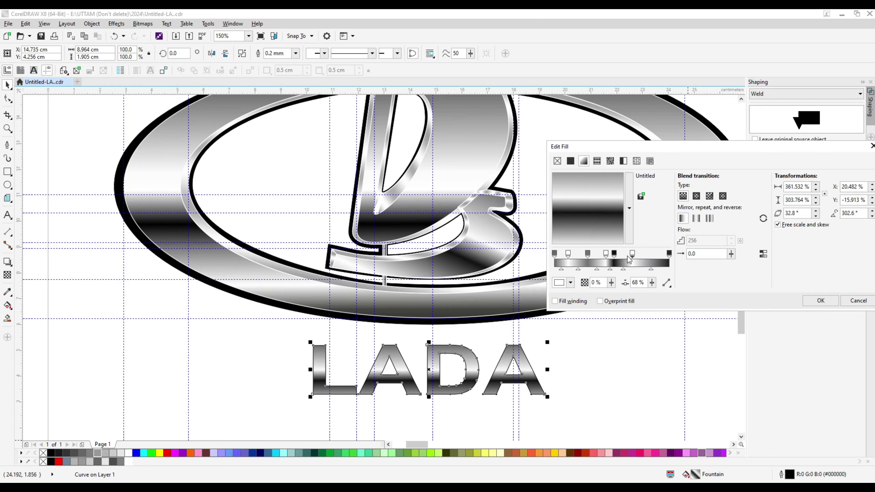
left_click_drag(631, 255, 626, 255)
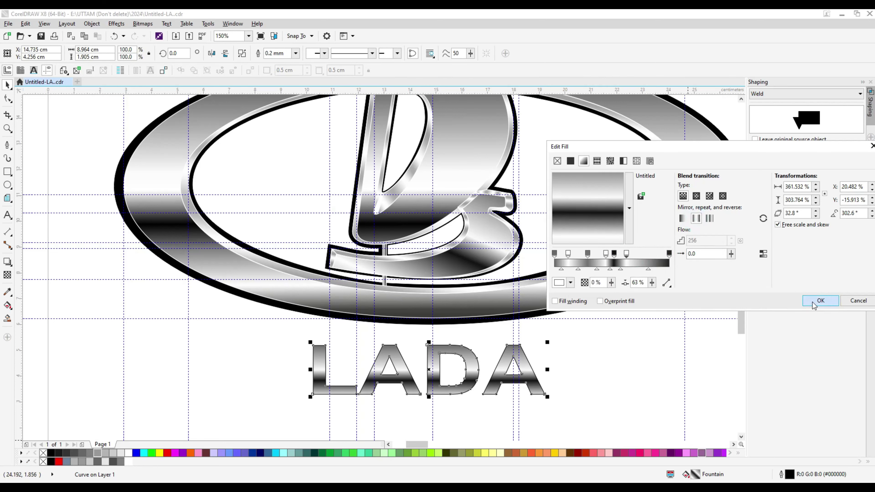
left_click(819, 300)
key("g")
mouse_move(256, 306)
left_mouse_down()
mouse_move(293, 332)
mouse_move(251, 302)
left_mouse_up()
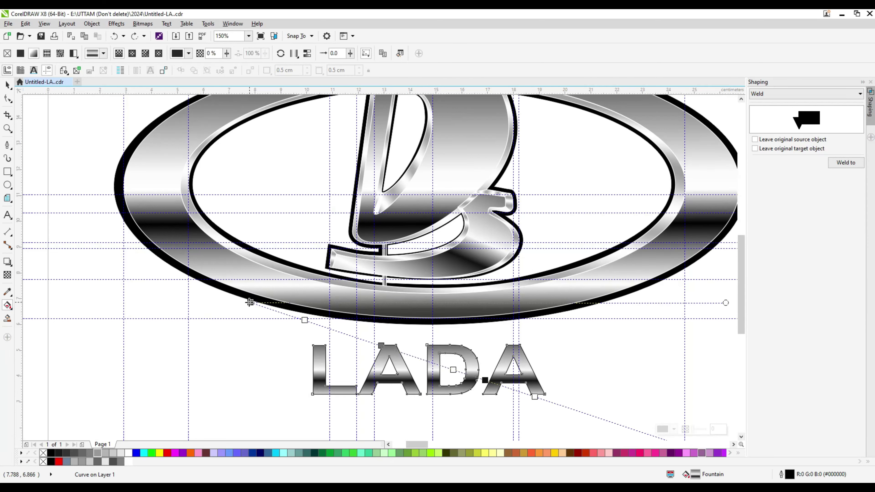
left_click(291, 396)
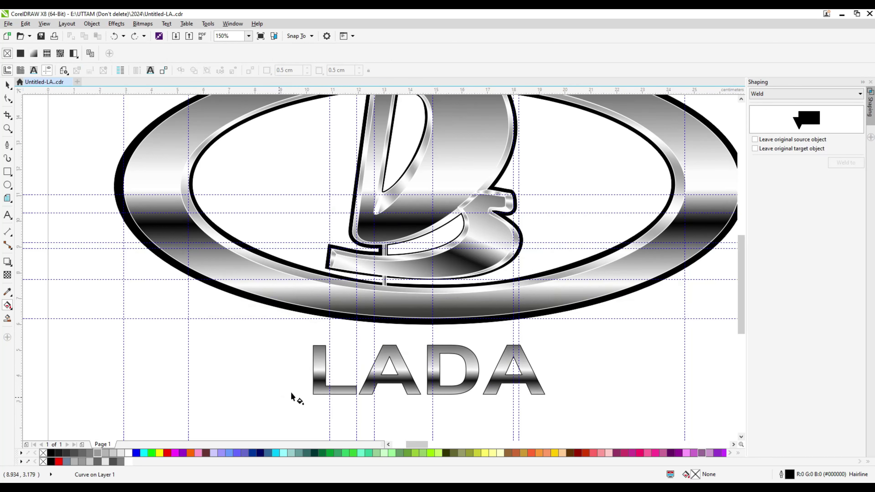
Remove the outline from the LADA lettering.
key("F3")
key("space")
left_click(415, 351)
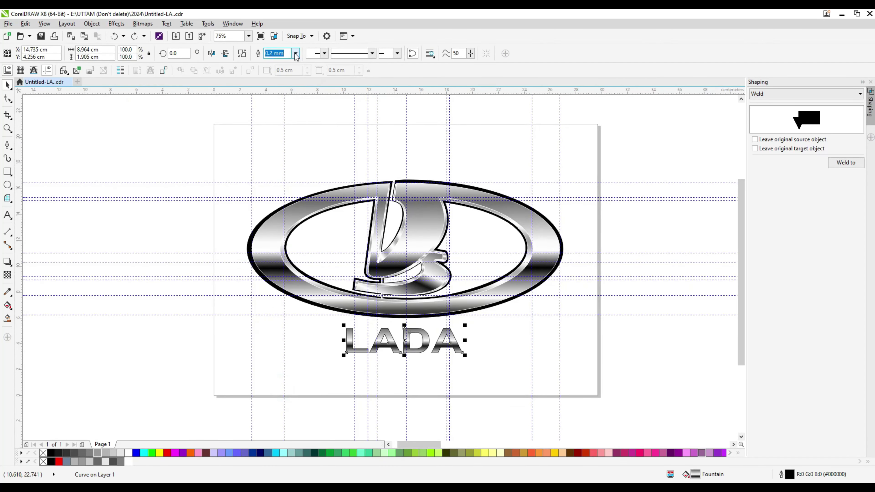
left_click(296, 53)
left_click(274, 62)
right_click(407, 344)
left_click(428, 347)
right_click(407, 337)
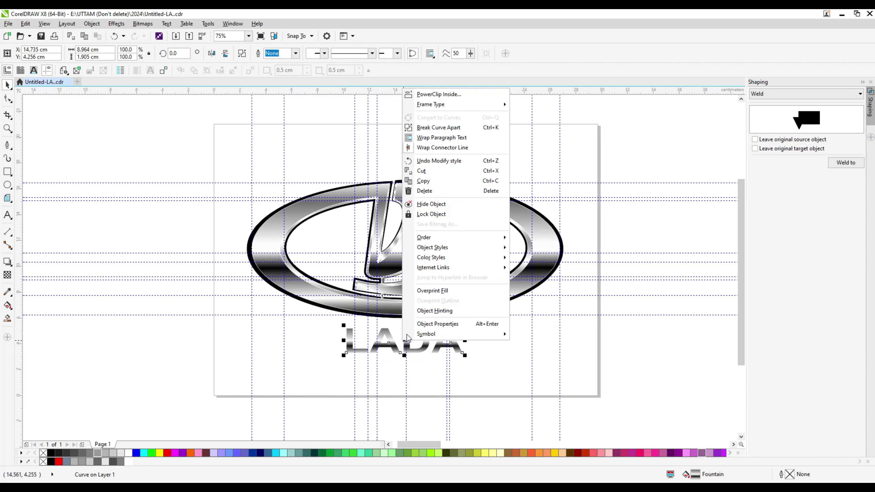
left_click(521, 342)
right_click(522, 342)
left_click(537, 401)
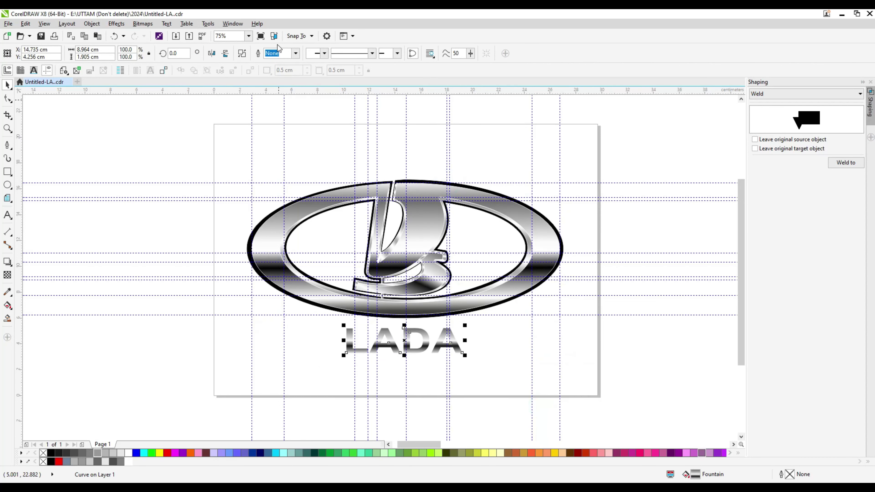
Give the LADA lettering a thicker black outline, separate it from the filled letters, and select the letters.
left_click(296, 54)
left_click(276, 98)
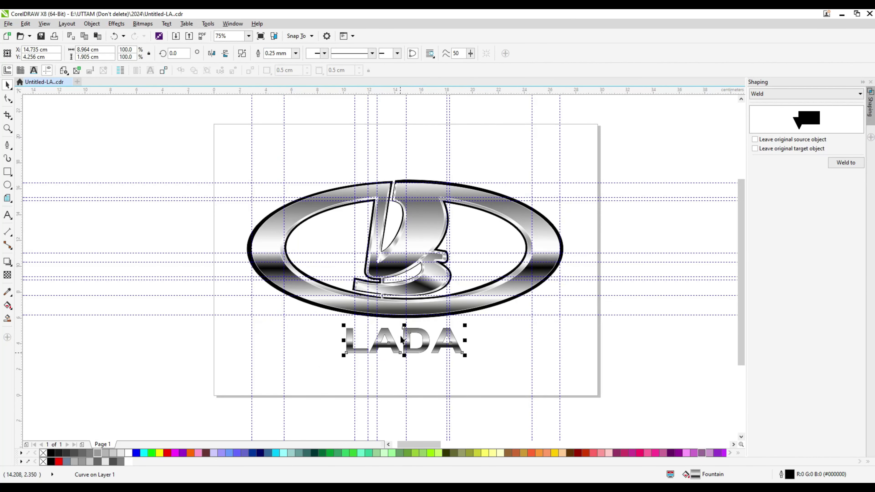
scroll(402, 340, "up", 2)
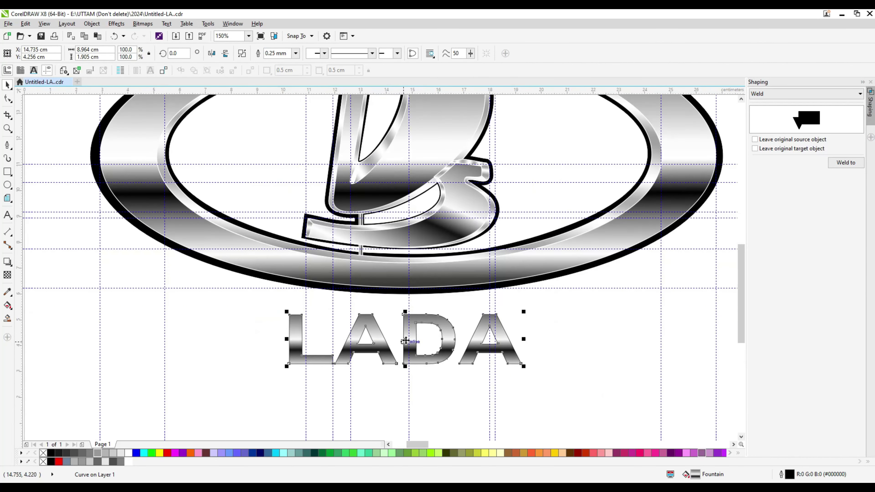
left_click(295, 53)
left_click(279, 109)
scroll(396, 352, "up", 2)
left_click(328, 323)
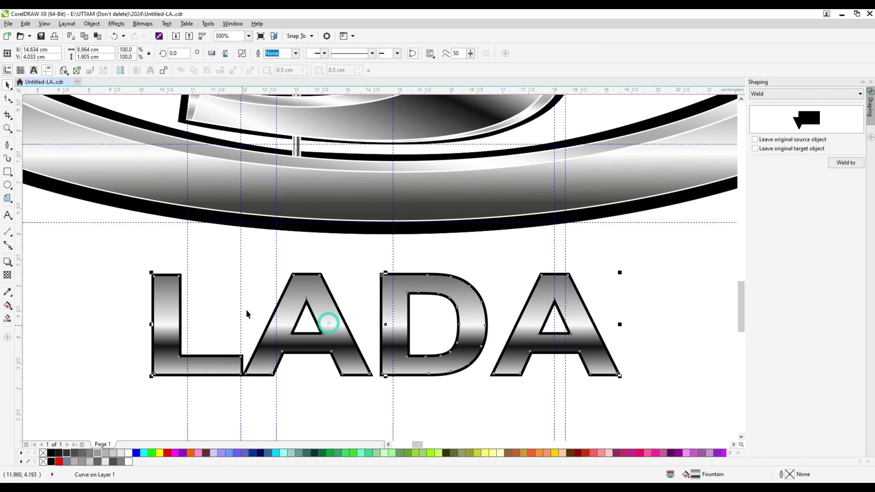
Add a 0.2 mm white outline to the filled LADA letters.
left_click(296, 53)
left_click(283, 82)
key("F12")
left_click(392, 167)
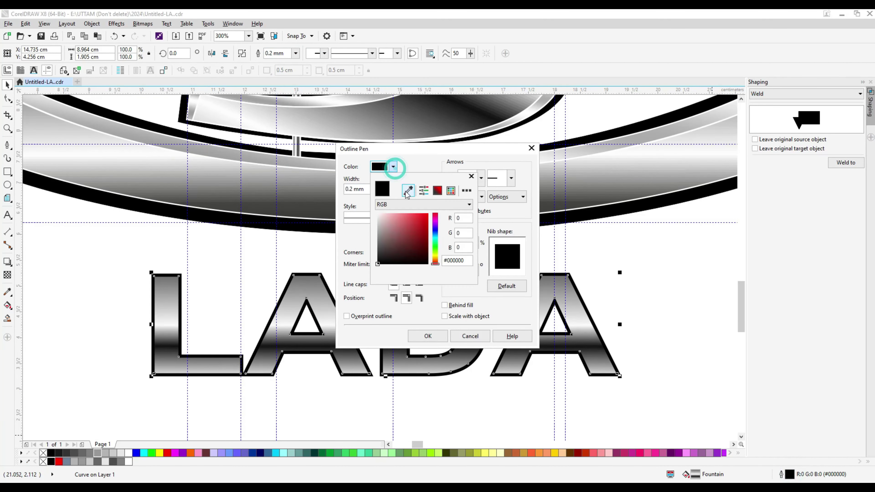
left_click(380, 205)
left_click(422, 341)
scroll(449, 386, "down", 4)
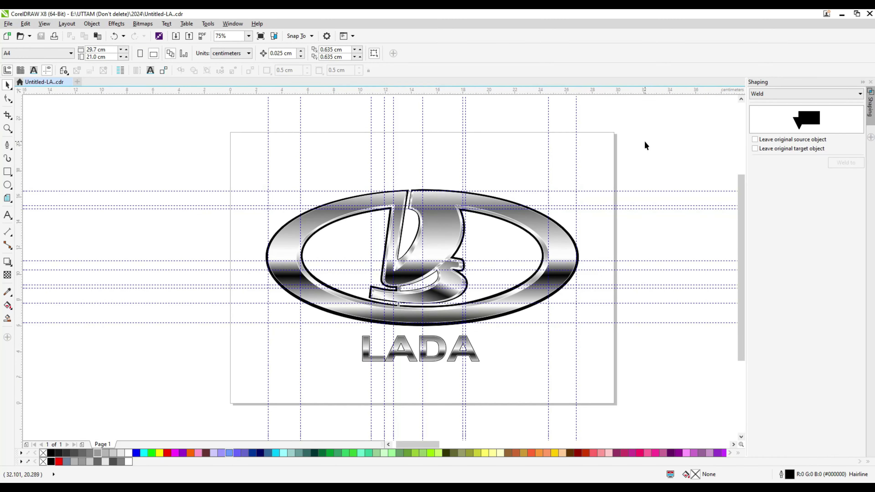
Delete the extra node at the bottom centre of the oval's black outline.
left_click(468, 322)
scroll(315, 325, "up", 6)
left_click(422, 326)
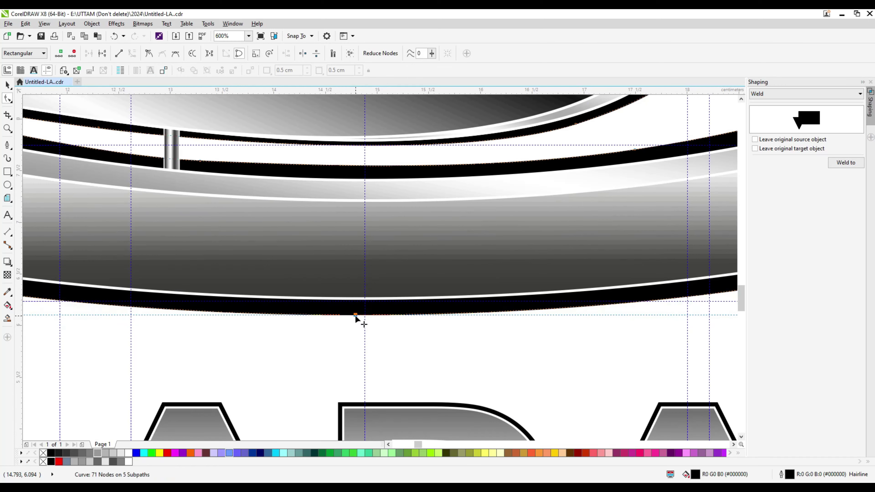
key("Delete")
scroll(359, 329, "down", 6)
scroll(475, 324, "up", 2)
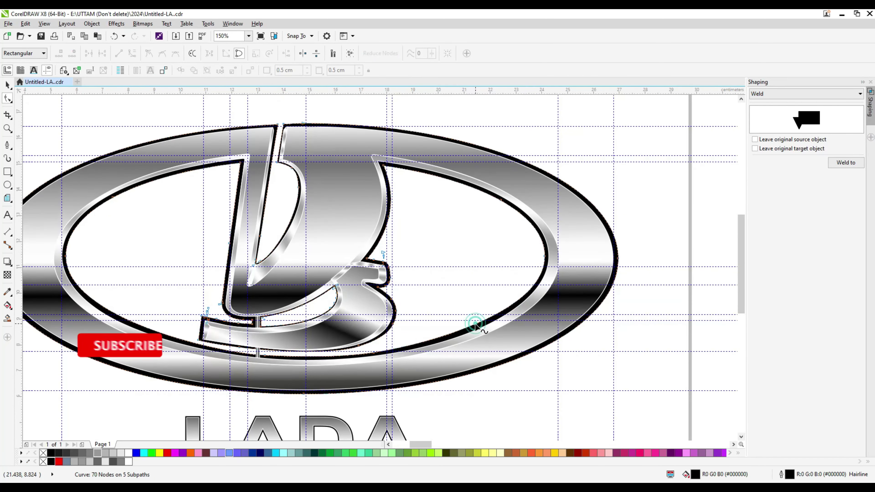
Delete the extra node on the black outline along the lower swoosh's right curve and adjust the node above it.
scroll(365, 359, "up", 2)
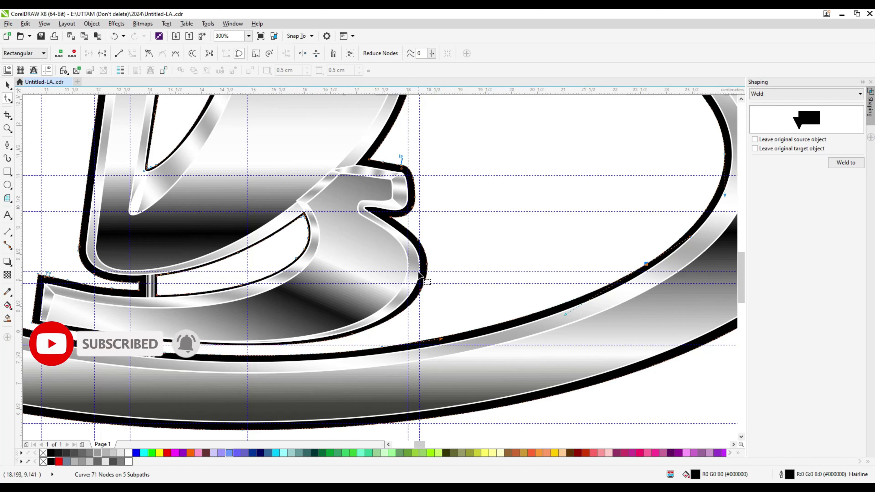
scroll(426, 281, "up", 2)
left_click(425, 286)
key("Delete")
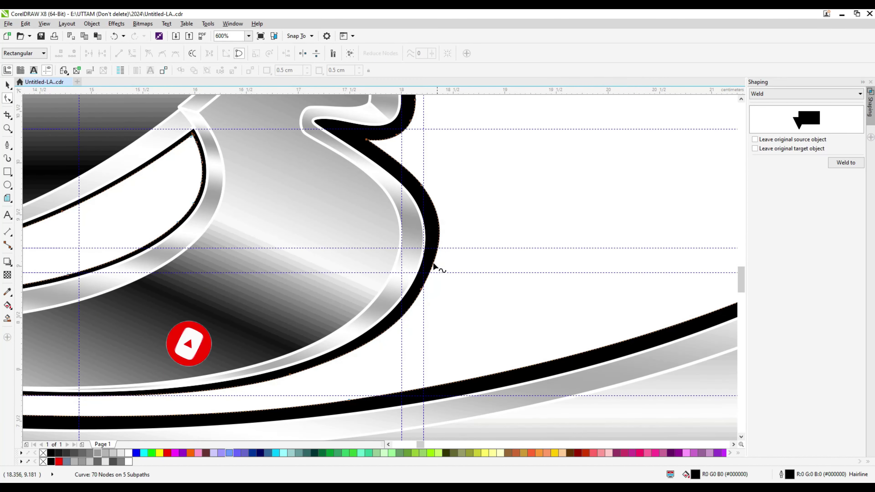
scroll(424, 186, "up", 2)
left_click(422, 185)
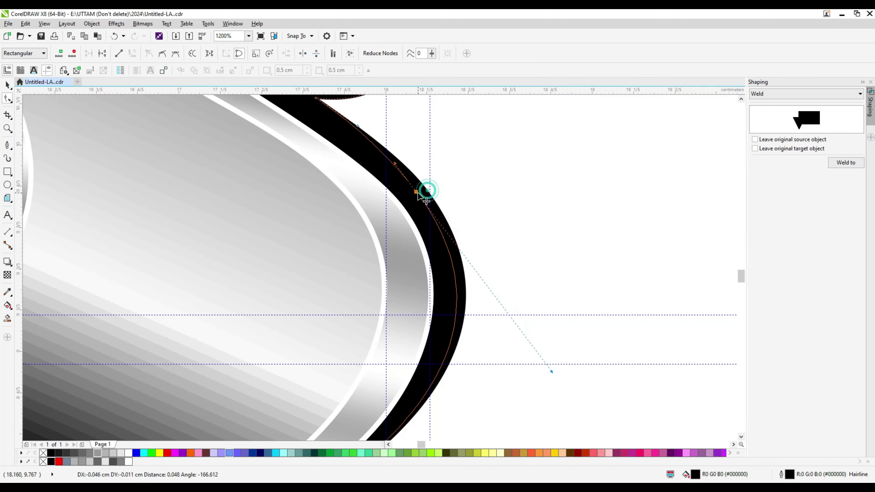
scroll(421, 185, "down", 4)
Reposition the black outline's corner node in the notch between the small hook and the lower swoosh.
scroll(366, 138, "up", 6)
left_click(490, 240)
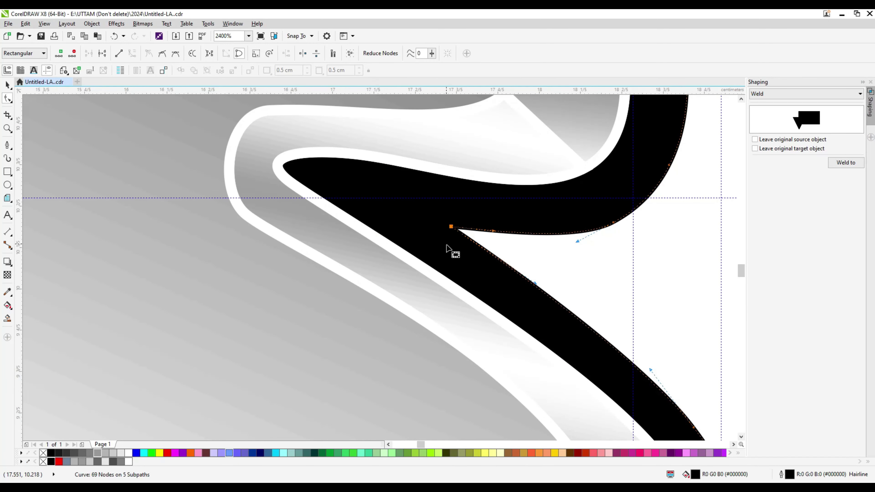
scroll(455, 252, "down", 6)
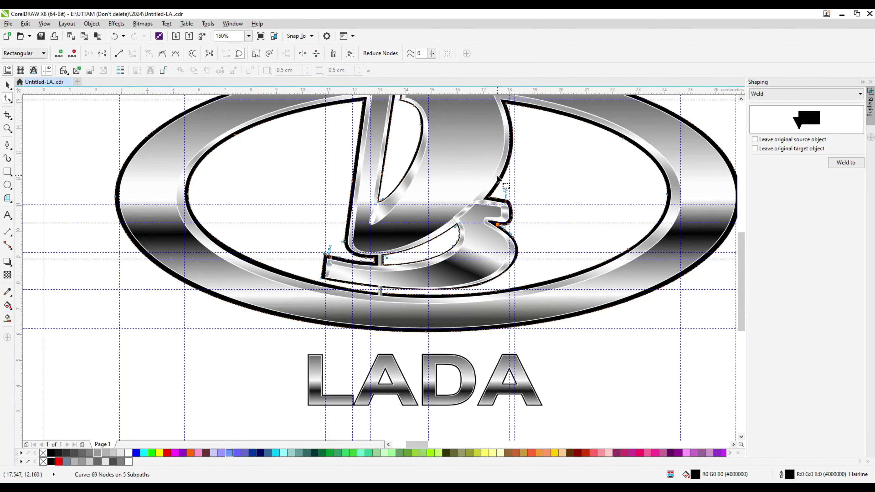
Remove the surplus black outline nodes around the inner gap's lower tip and reshape the gap's right curve.
scroll(398, 168, "up", 7)
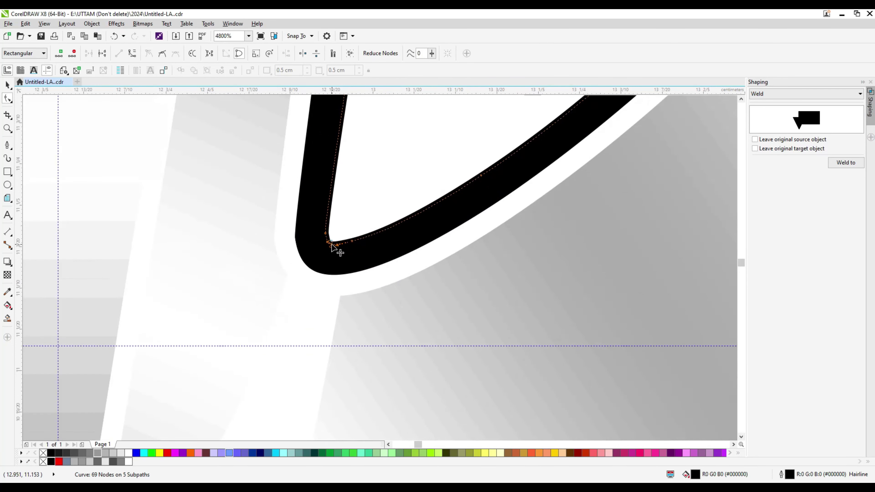
left_click(362, 234)
scroll(363, 245, "down", 5)
scroll(406, 234, "up", 2)
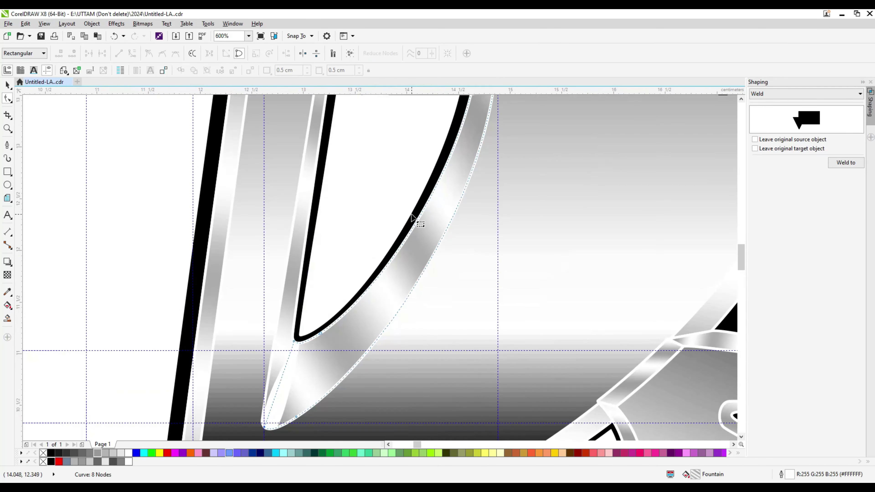
left_click_drag(317, 330, 449, 209)
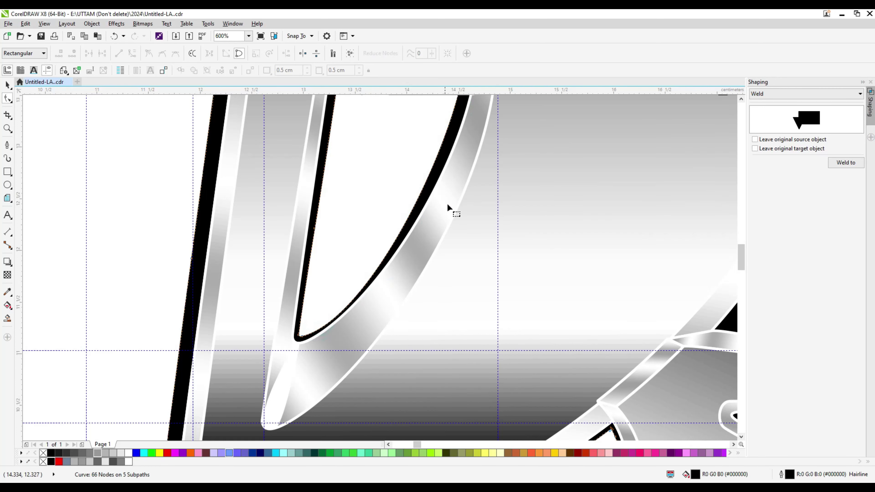
Undo the last node deletion and delete a surplus node from the black outline around the inner gap.
key("ctrl+z")
scroll(297, 309, "up", 1)
scroll(321, 341, "down", 3)
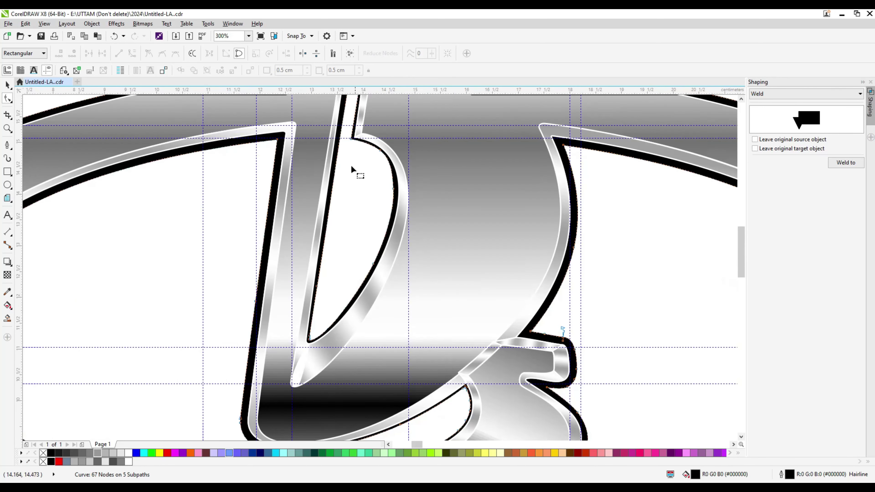
scroll(358, 145, "up", 3)
key("Delete")
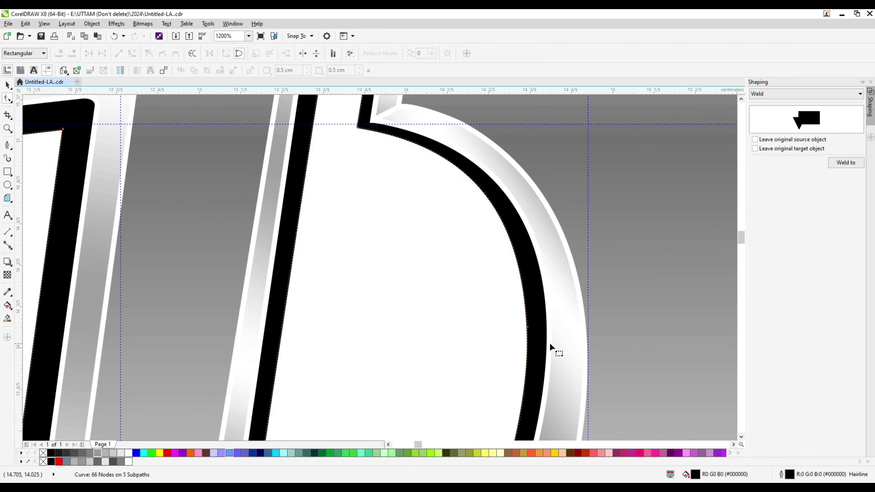
key("Delete")
scroll(358, 136, "up", 1)
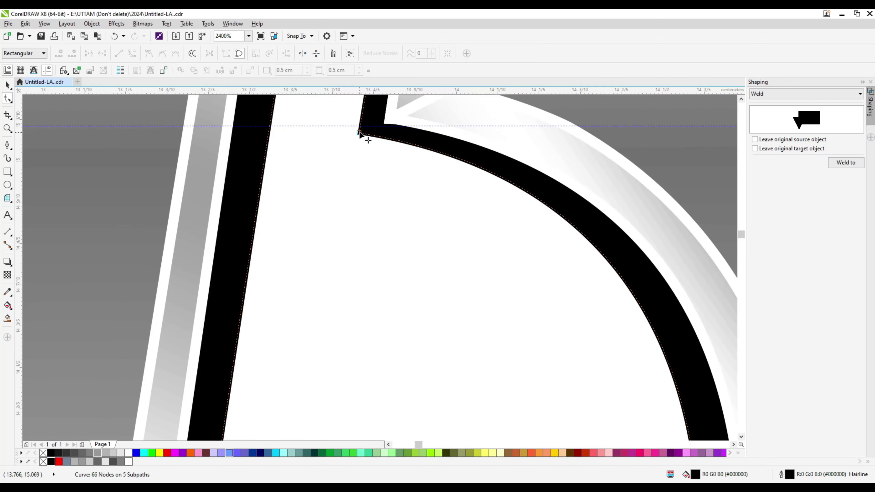
Adjust the black outline's curve just above the inner gap's lower tip.
scroll(358, 207, "down", 3)
scroll(331, 330, "up", 2)
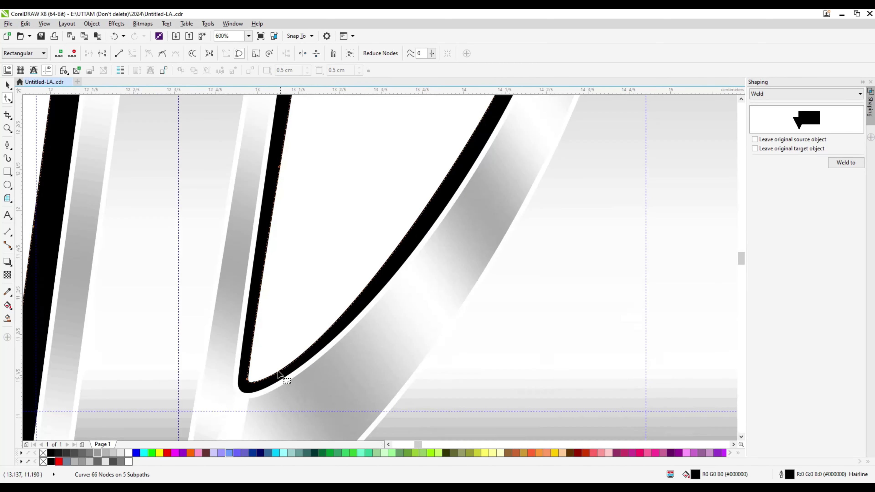
scroll(245, 386, "up", 1)
left_click_drag(275, 371, 404, 306)
scroll(413, 293, "down", 5)
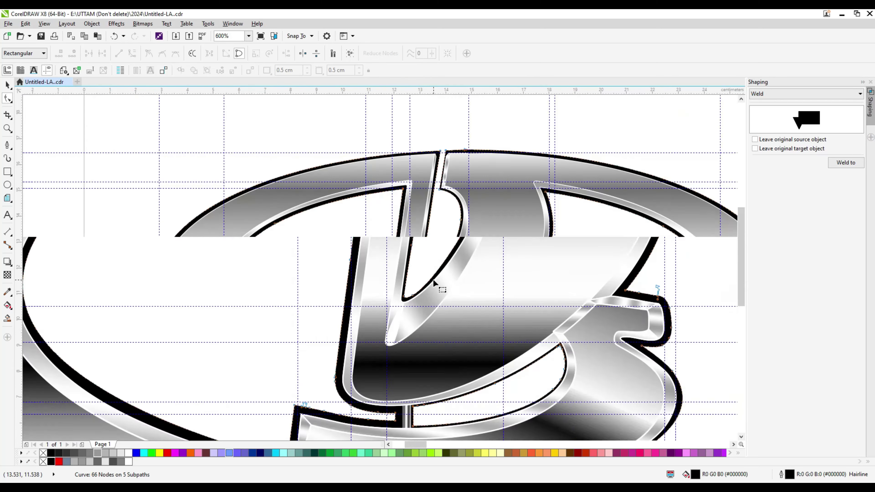
Deselect the black outline and save the drawing.
left_click_drag(182, 127, 596, 401)
left_click(632, 179)
scroll(443, 295, "up", 1)
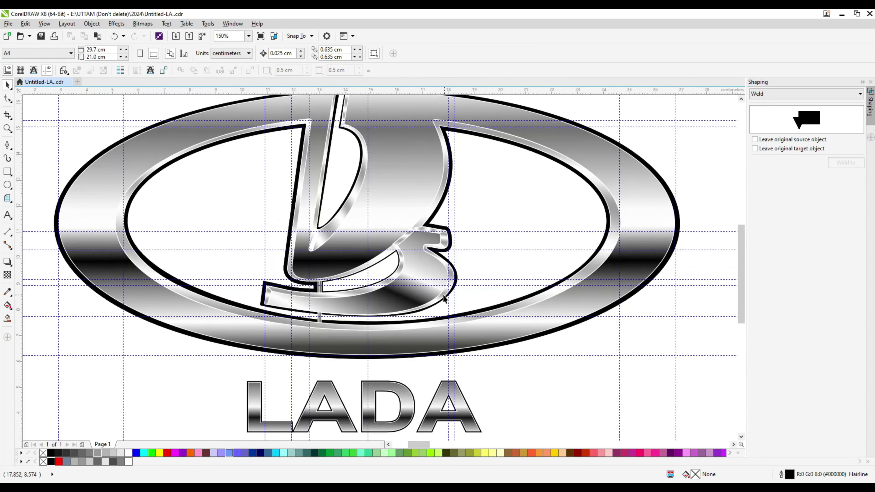
scroll(739, 272, "up", 1)
scroll(739, 272, "down", 1)
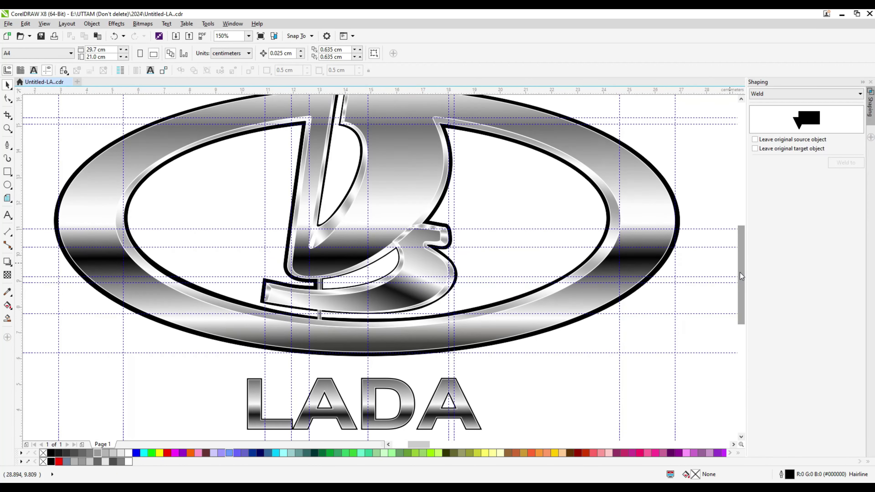
scroll(392, 281, "down", 1)
scroll(393, 285, "up", 1)
scroll(744, 274, "down", 1)
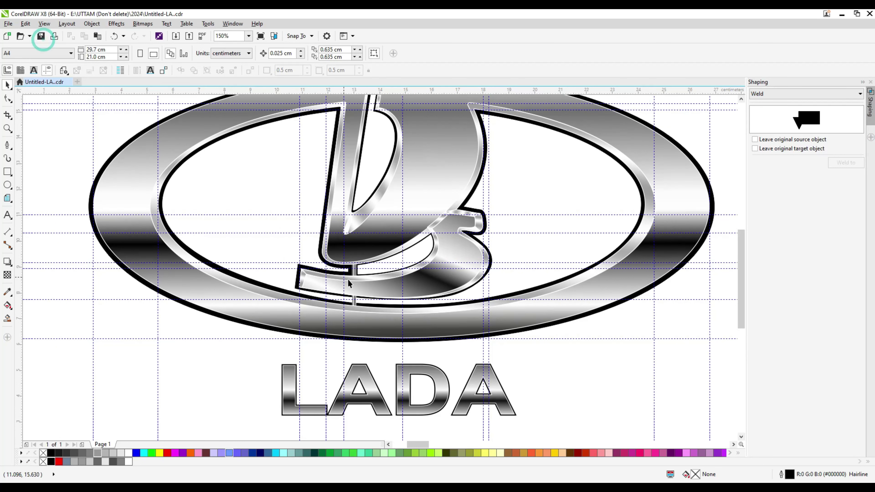
scroll(378, 340, "down", 1)
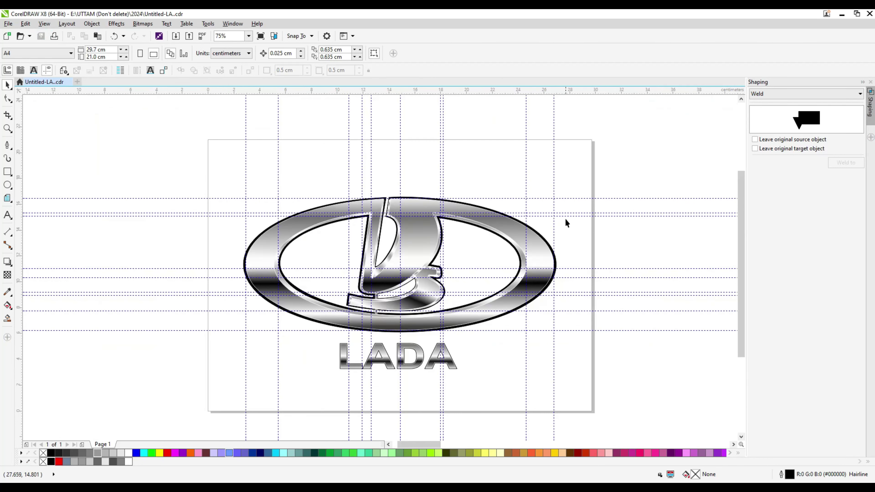
Convert the emblem's black outline to an RGB bitmap at 300 dpi with anti-aliasing and a transparent background.
left_click(549, 248)
scroll(421, 165, "up", 1)
left_click(137, 25)
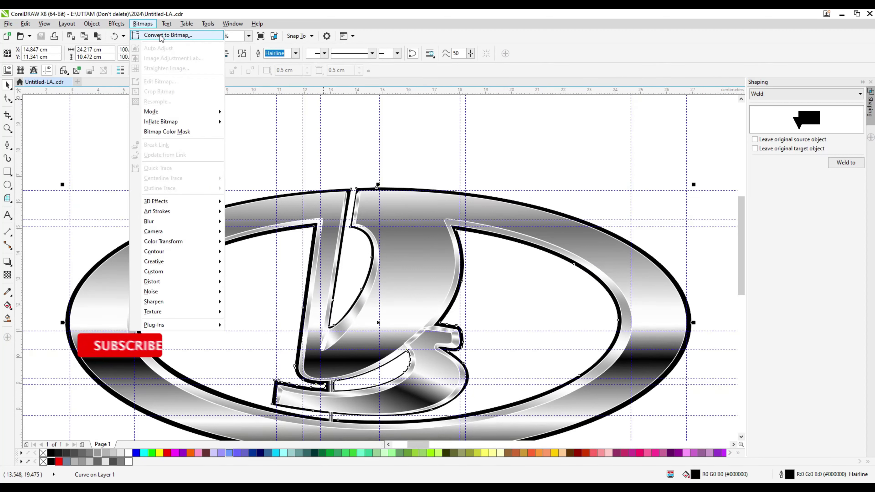
left_click(162, 34)
type("3000")
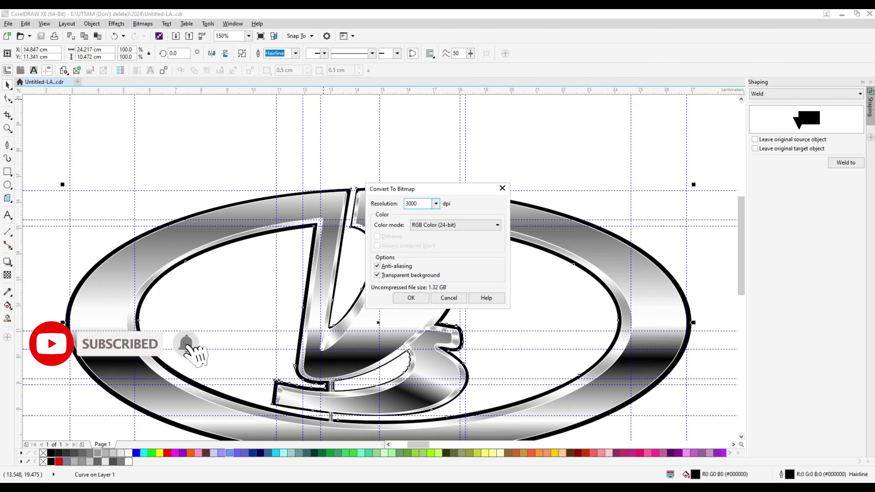
key("Return")
Soften the black outline bitmap with a Gaussian Blur of 6.0 pixels radius.
left_click(142, 23)
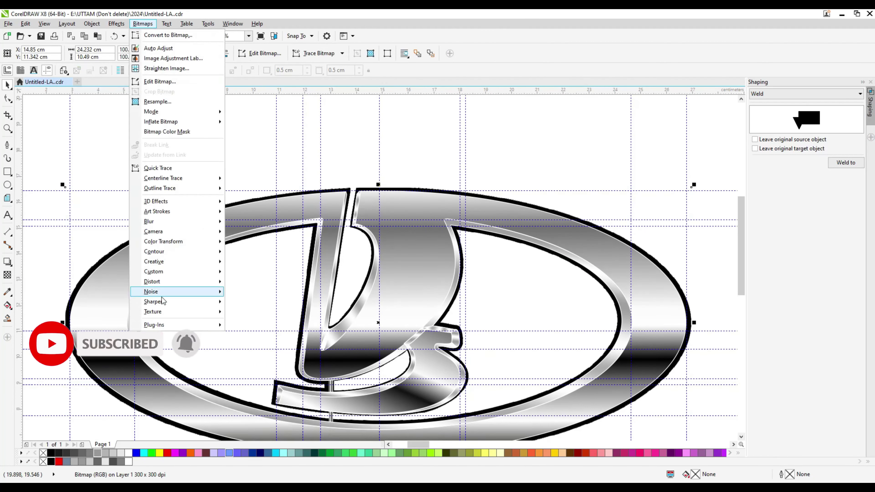
mouse_move(152, 221)
left_click(255, 241)
left_click_drag(396, 242, 378, 242)
left_click_drag(377, 338, 374, 298)
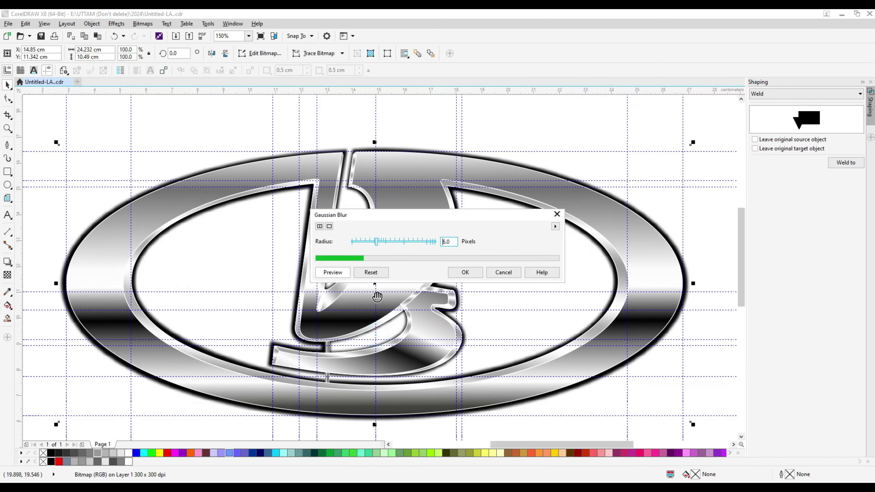
left_click(465, 272)
left_click(616, 123)
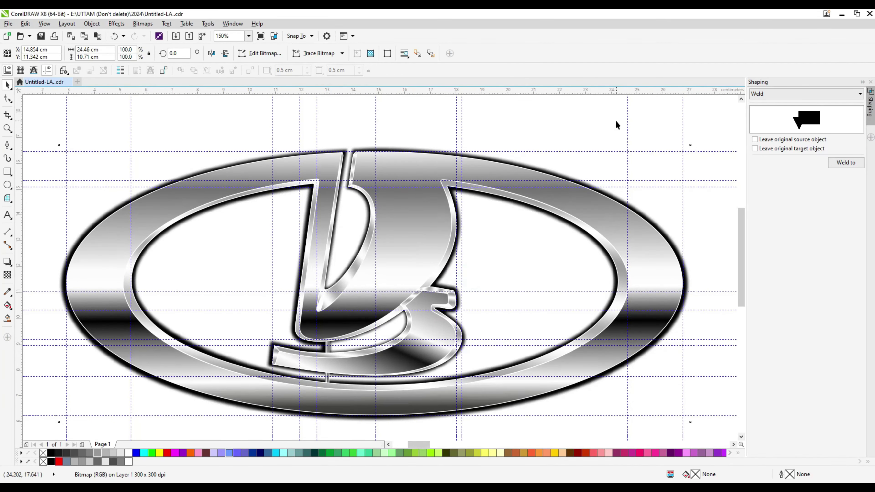
Convert the small white highlight at the inner bevel's lower tip to a 300 dpi RGB bitmap with transparent background.
scroll(442, 195, "down", 3)
scroll(443, 195, "up", 3)
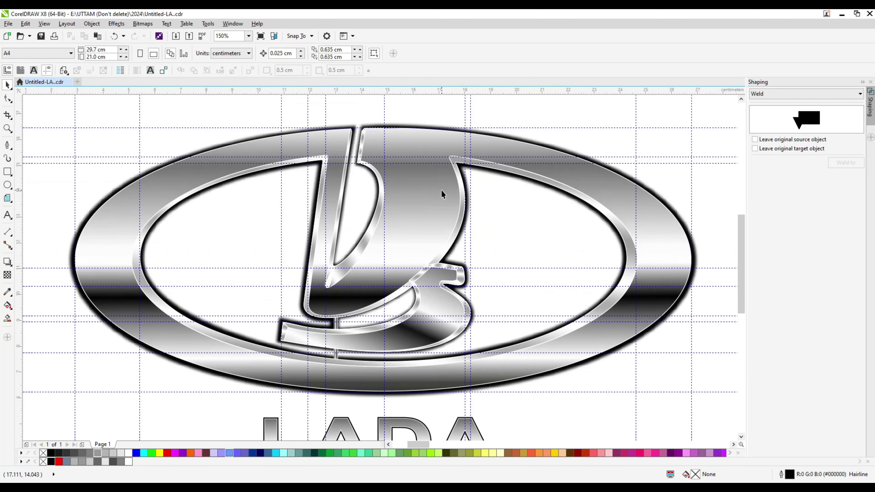
left_click(332, 285)
scroll(332, 285, "up", 2)
left_click(143, 24)
left_click(162, 34)
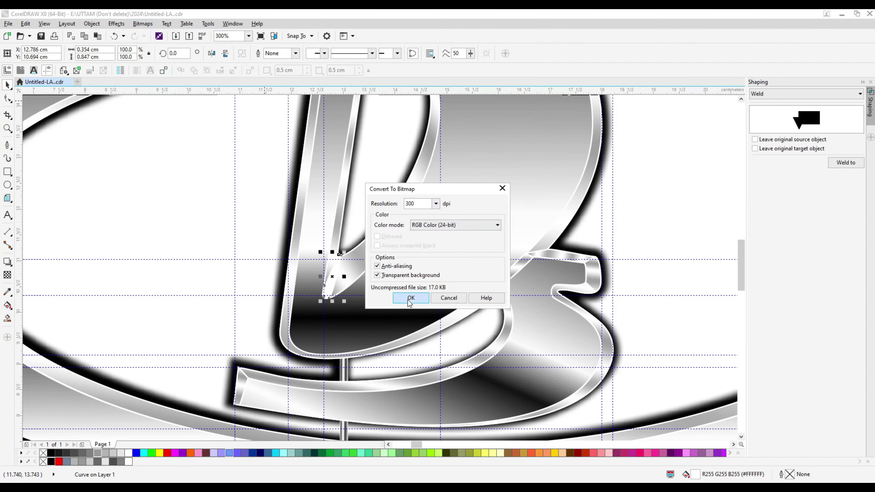
left_click(409, 299)
Try a Gaussian Blur of 3.1 pixels on the white highlight bitmap and undo it.
left_click(143, 24)
mouse_move(172, 221)
left_click(254, 233)
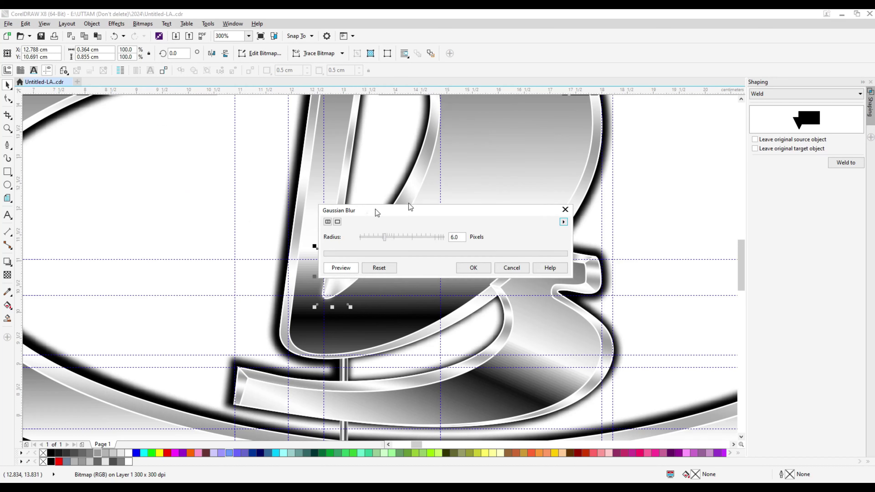
left_click_drag(377, 211, 502, 230)
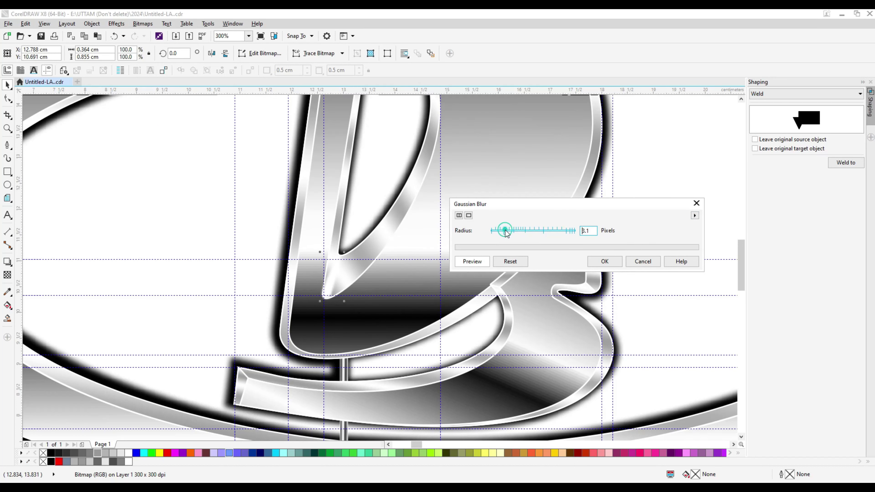
left_click(600, 261)
scroll(282, 303, "up", 6)
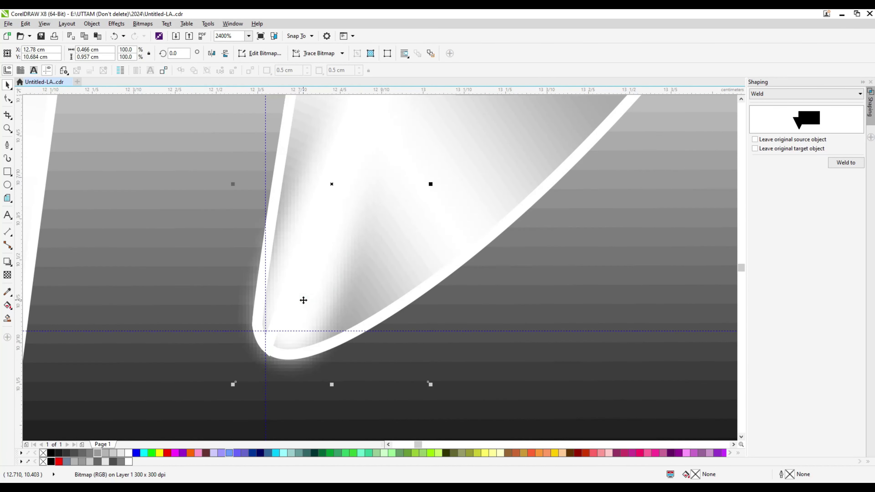
key("ctrl+z")
Apply a Gaussian Blur of 1.6 pixels radius to the white highlight bitmap at the inner bevel's tip.
left_click(143, 24)
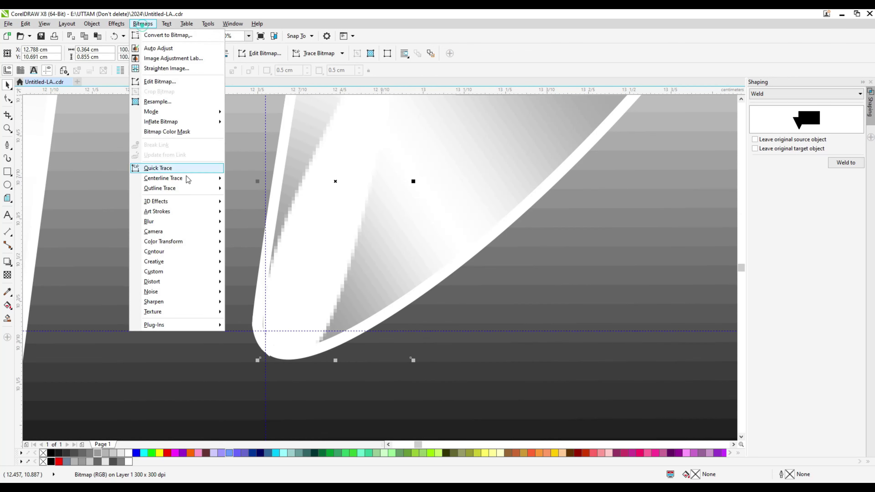
mouse_move(179, 221)
left_click(255, 231)
left_click(358, 241)
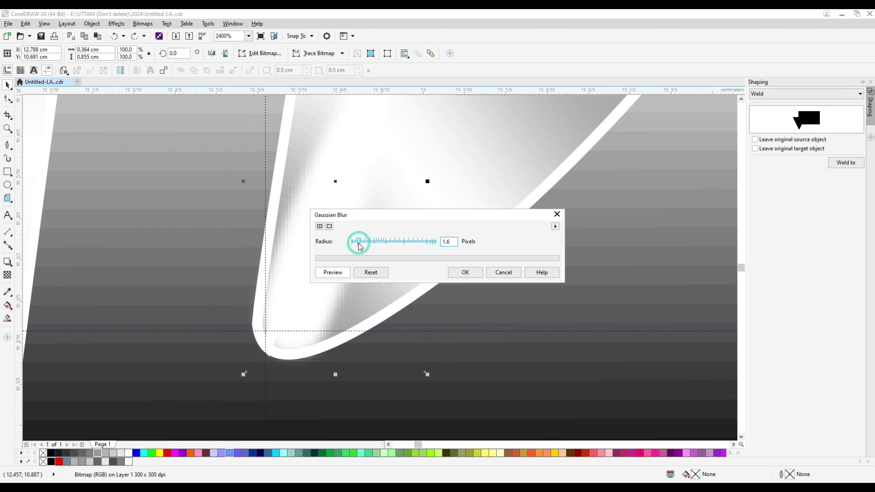
left_click(465, 272)
scroll(306, 312, "down", 2)
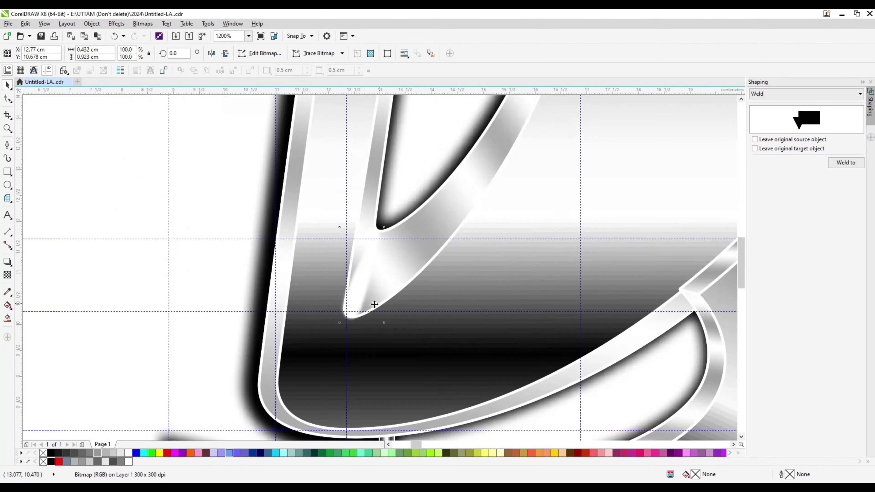
scroll(375, 304, "down", 6)
Select the emblem's 15 metallic pieces without the lettering and convert them to one bitmap at 600 dpi.
left_click_drag(59, 135, 720, 390)
left_click(142, 23)
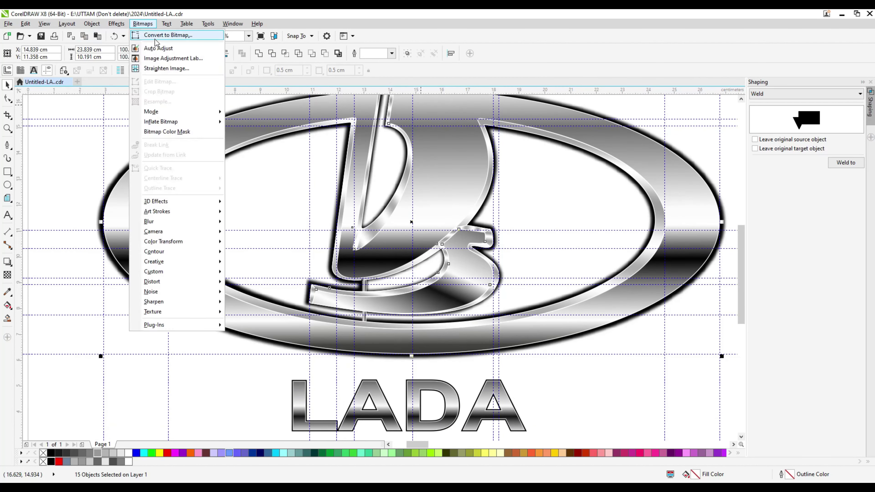
left_click(155, 38)
key("Return")
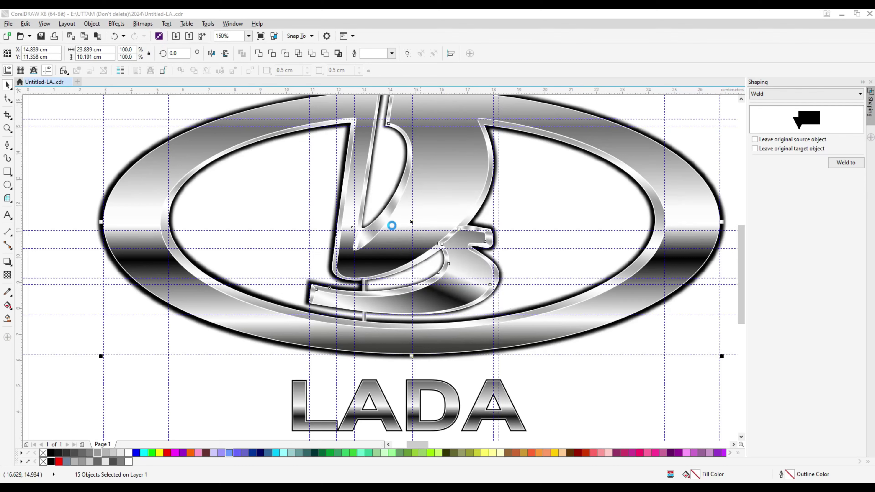
Apply a Gaussian Blur of 2.0 pixels radius to the metallic emblem bitmap.
scroll(368, 253, "up", 2)
left_click(143, 23)
mouse_move(149, 222)
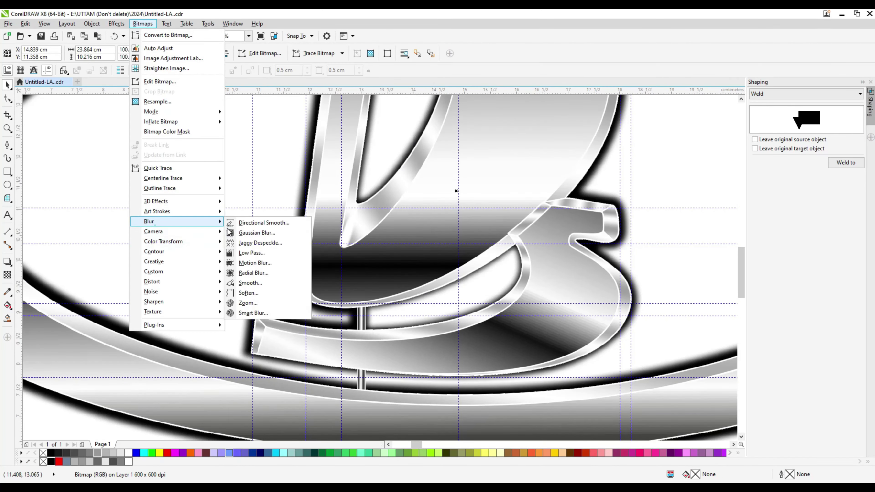
left_click(264, 232)
left_click(463, 273)
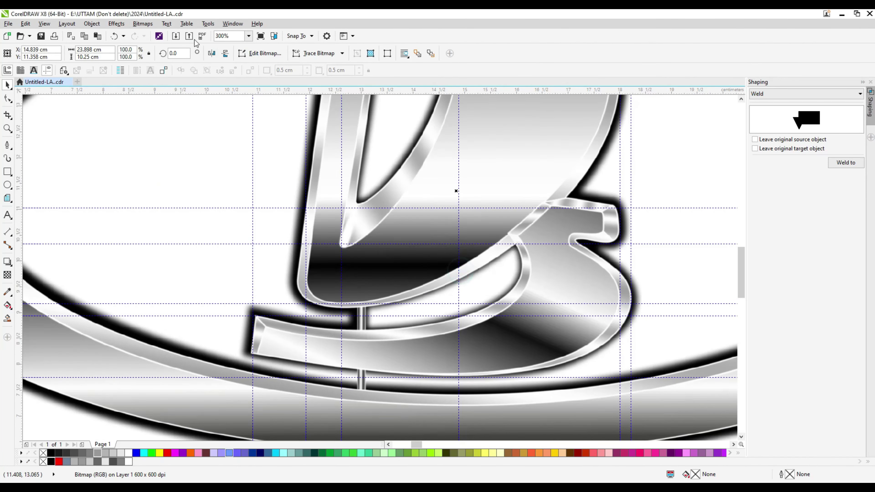
scroll(359, 284, "up", 2)
scroll(344, 269, "down", 2)
Convert the metallic emblem bitmap again at a resolution of 1000 dpi.
left_click(143, 24)
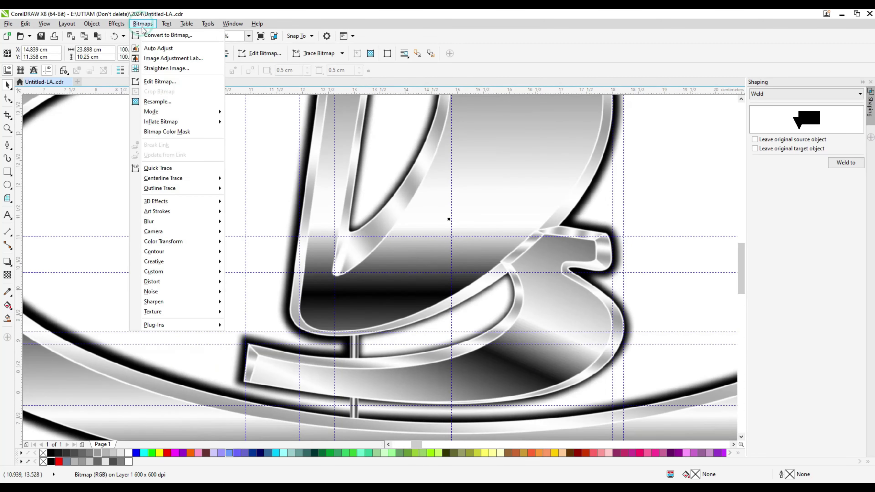
left_click(165, 35)
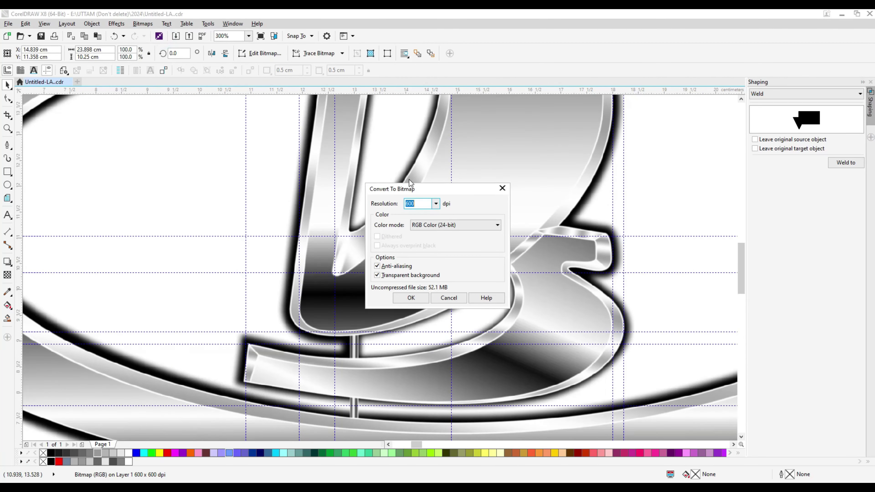
type("1000")
key("Return")
Blur the 1000 dpi emblem bitmap with a Gaussian Blur of 4.6 pixels radius.
left_click(143, 23)
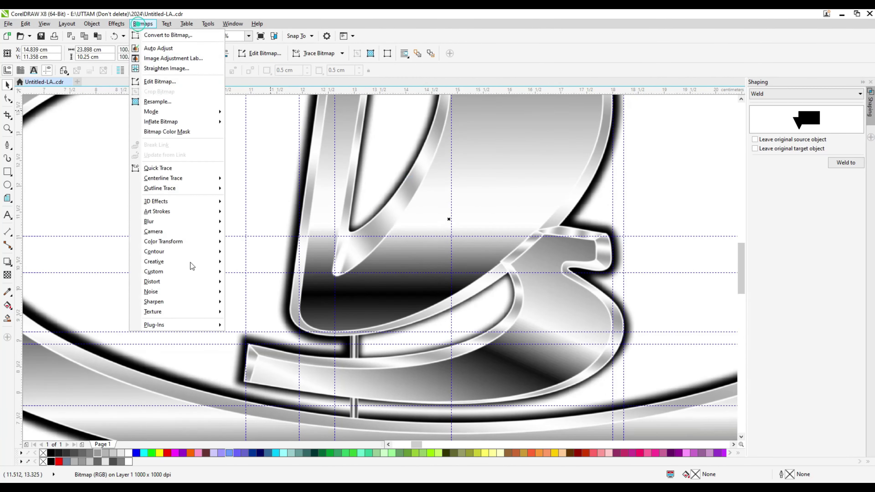
left_click(258, 232)
left_click_drag(373, 209, 555, 228)
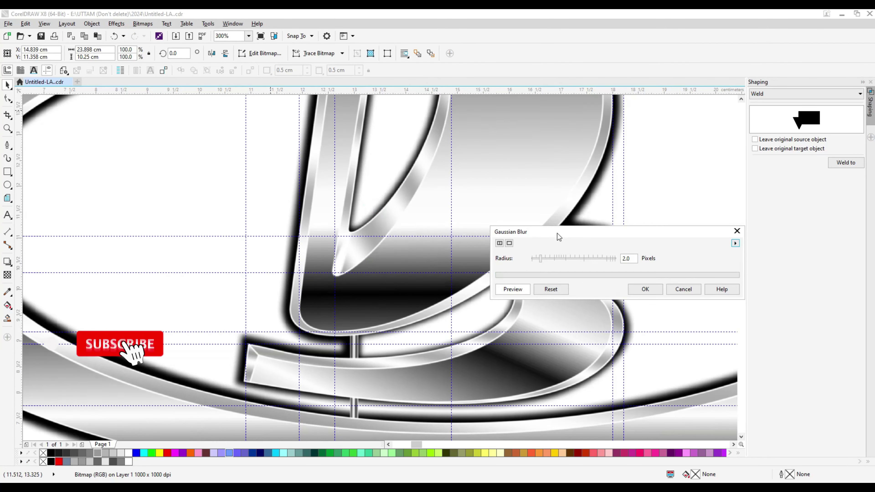
left_click(547, 259)
left_click_drag(550, 260, 552, 258)
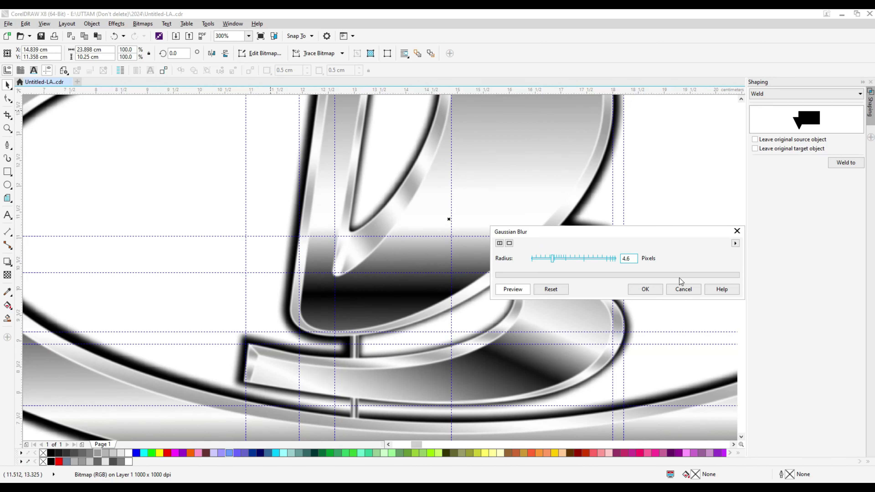
left_click(644, 288)
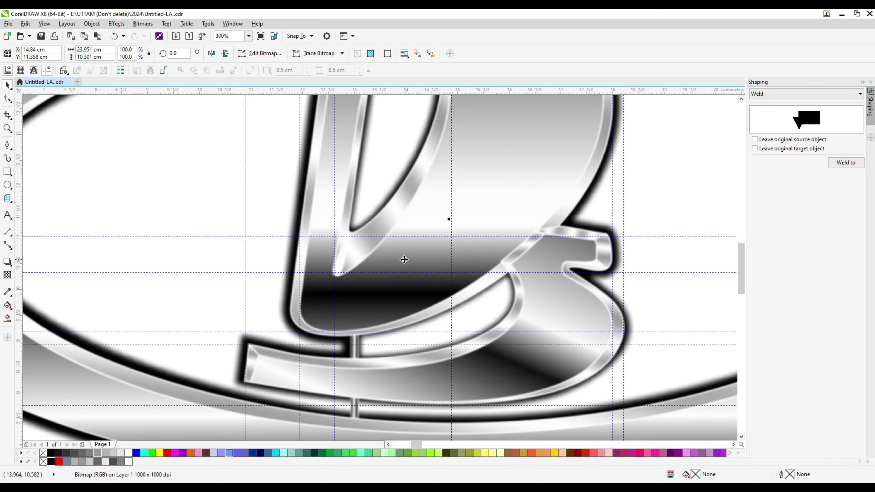
Convert the outlined LADA lettering to an RGB bitmap at 600 dpi with a transparent background.
scroll(383, 236, "down", 4)
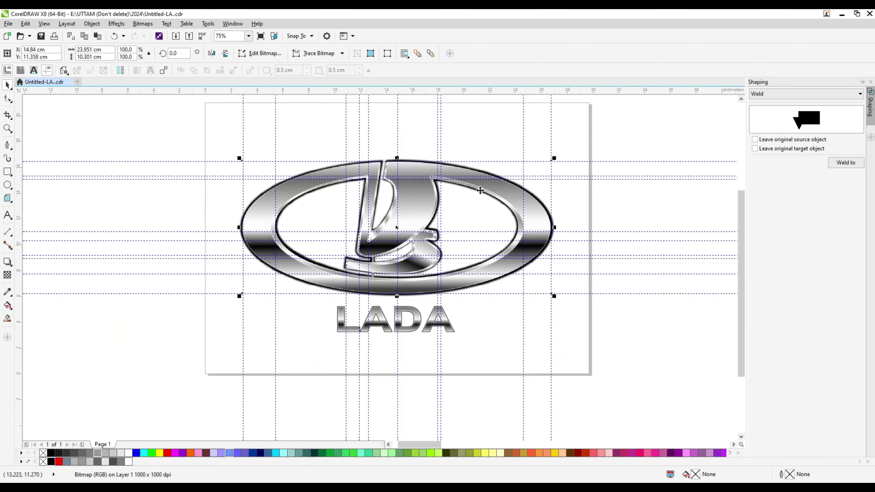
left_click(631, 125)
scroll(386, 332, "up", 4)
left_click(387, 332)
left_click(142, 24)
left_click(148, 34)
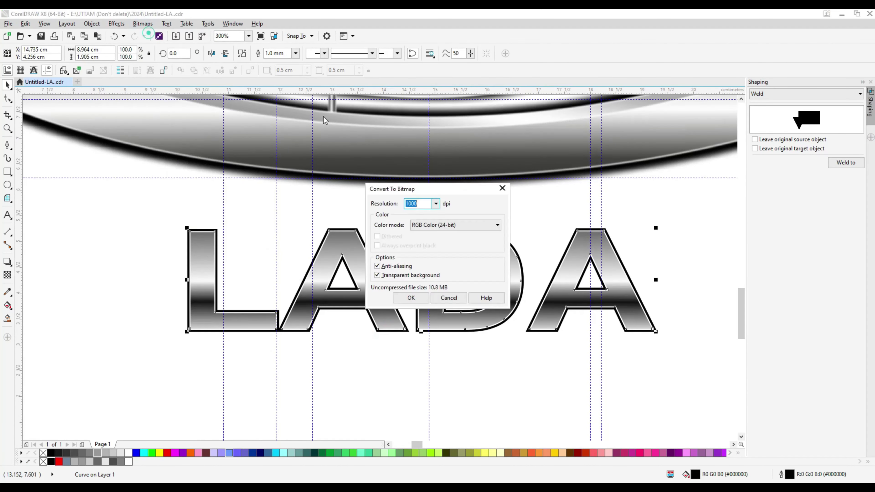
key("Return")
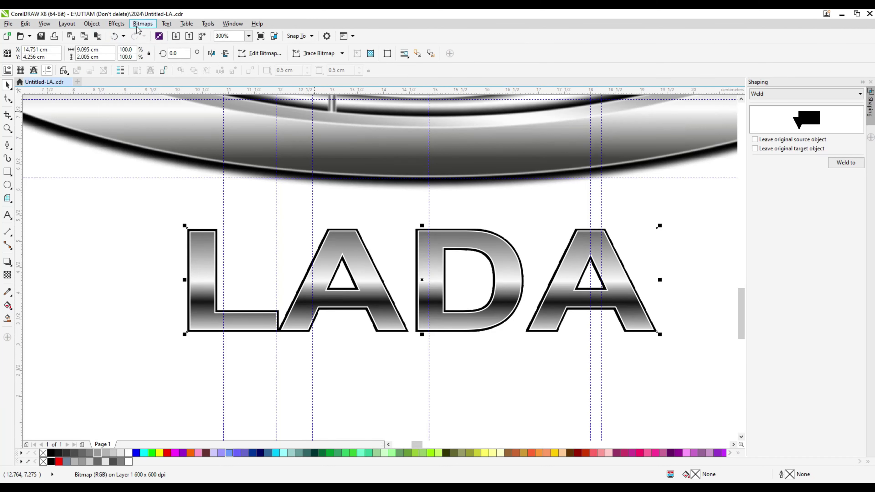
Soften the outlined LADA lettering bitmap with a Gaussian Blur of 5.0 pixels radius.
left_click(143, 24)
left_click(251, 255)
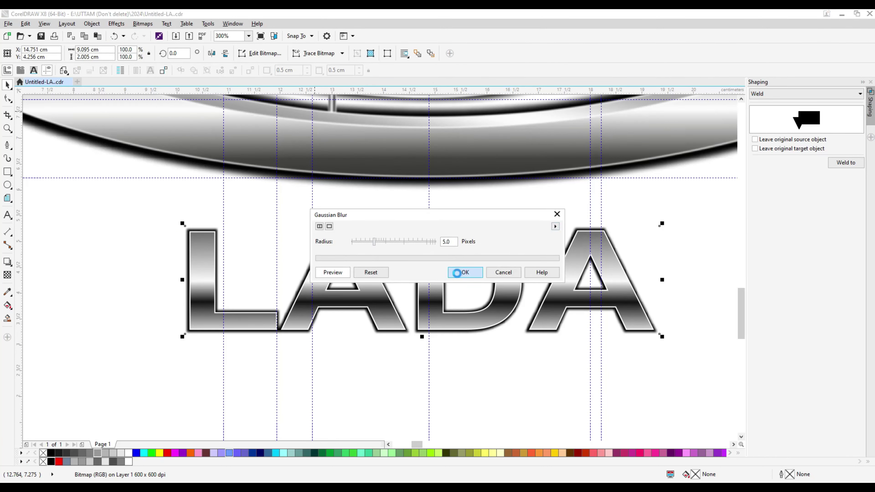
left_click(465, 272)
Convert the gradient-filled LADA lettering curve to an RGB bitmap at 1000 dpi with a transparent background.
left_click(349, 261)
left_click(143, 24)
left_click(153, 35)
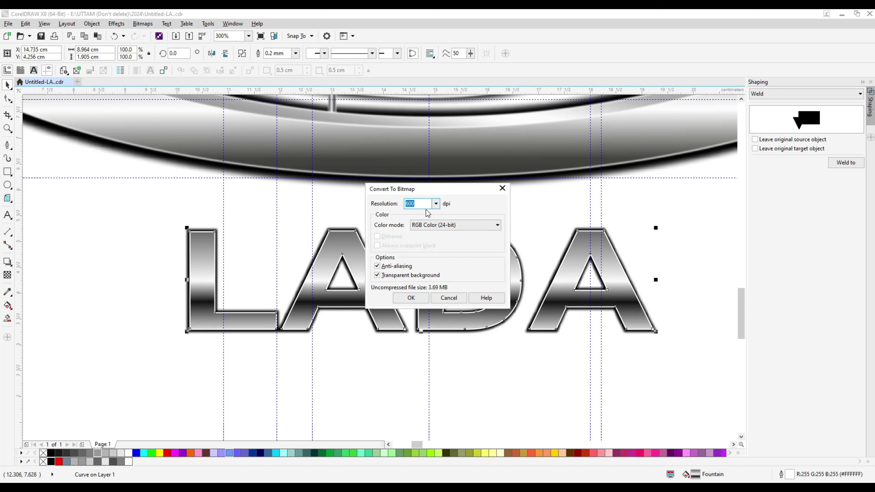
type("1000")
key("Return")
Blur the 1000 dpi LADA lettering bitmap with a Gaussian Blur of 3.8 pixels radius.
left_click(142, 24)
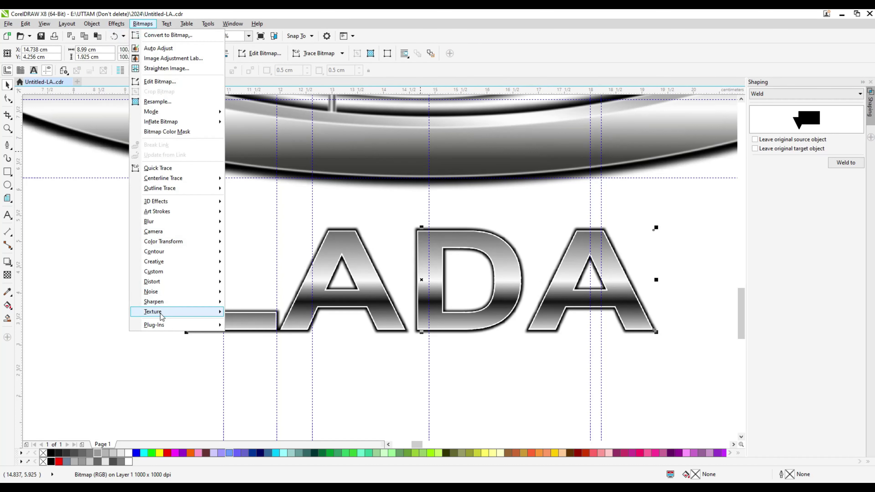
left_click(248, 246)
left_click(363, 242)
left_click_drag(363, 241, 367, 240)
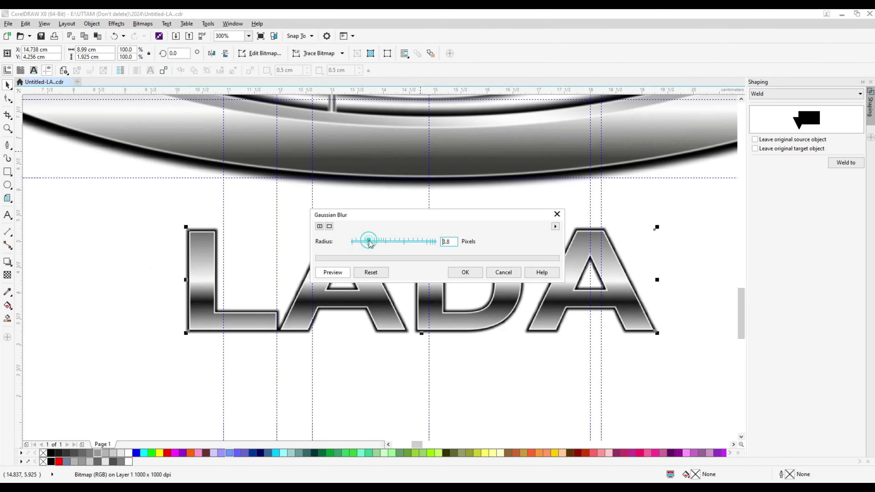
left_click(465, 273)
Select the emblem together with the LADA lettering bitmaps and group them into one object.
left_click(530, 364)
key("ctrl+a")
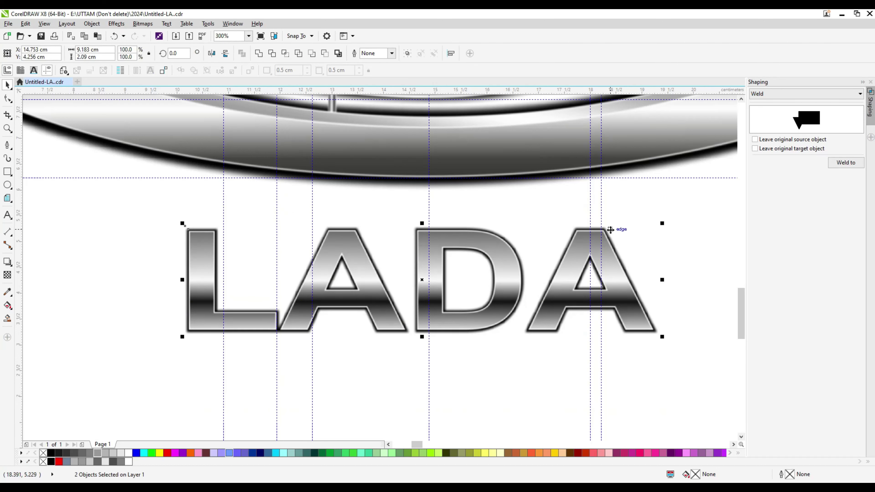
scroll(332, 199, "down", 5)
left_click_drag(316, 170, 516, 320)
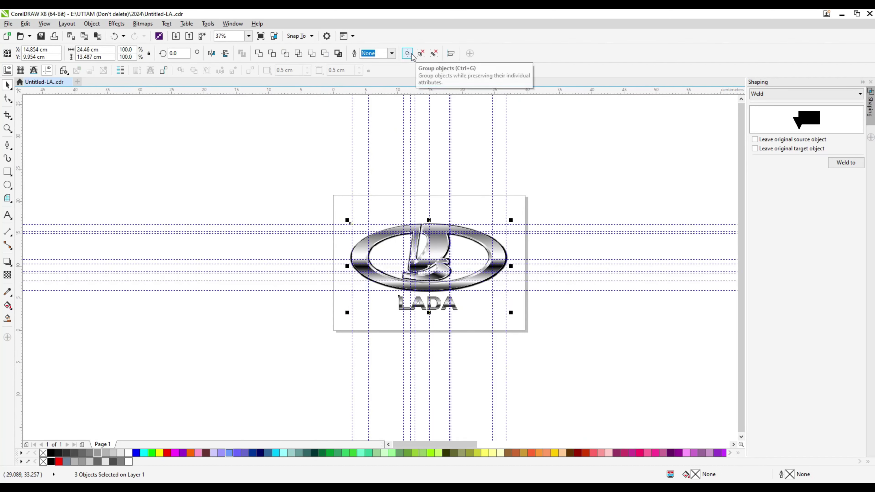
left_click(605, 200)
Save the document and inspect the finished metallic emblem and lettering up close.
scroll(494, 265, "up", 2)
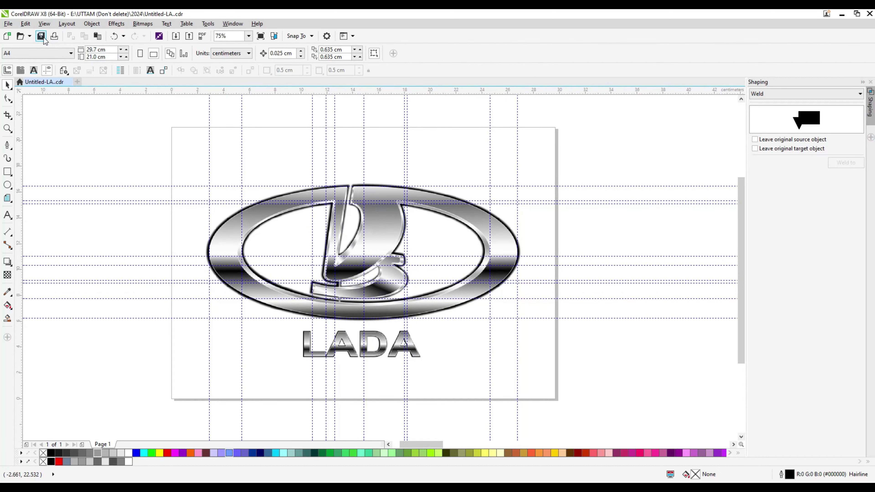
scroll(337, 270, "up", 2)
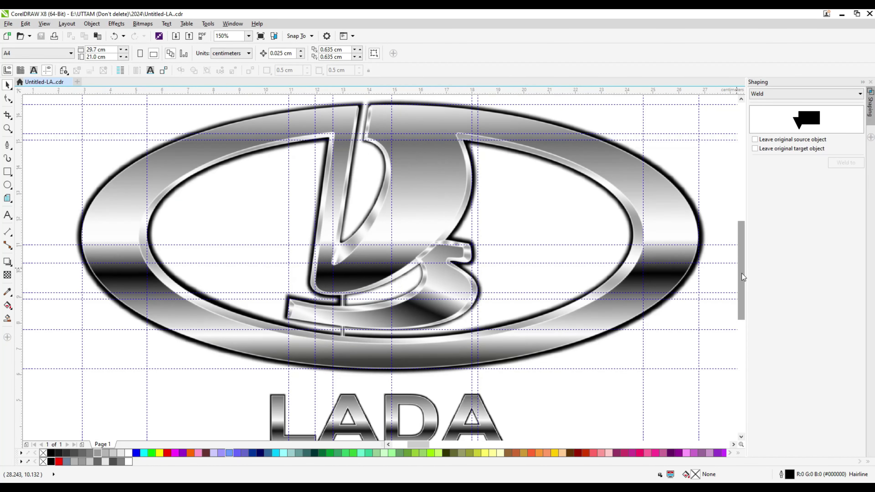
left_click_drag(741, 272, 740, 284)
scroll(420, 300, "down", 2)
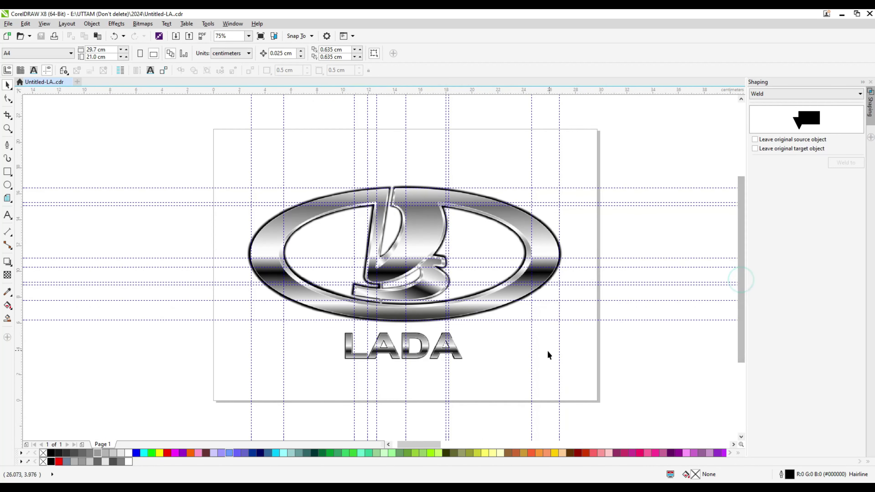
Delete the horizontal and vertical guidelines crossing the emblem and lettering.
left_click(583, 202)
left_click(445, 149)
key("Delete")
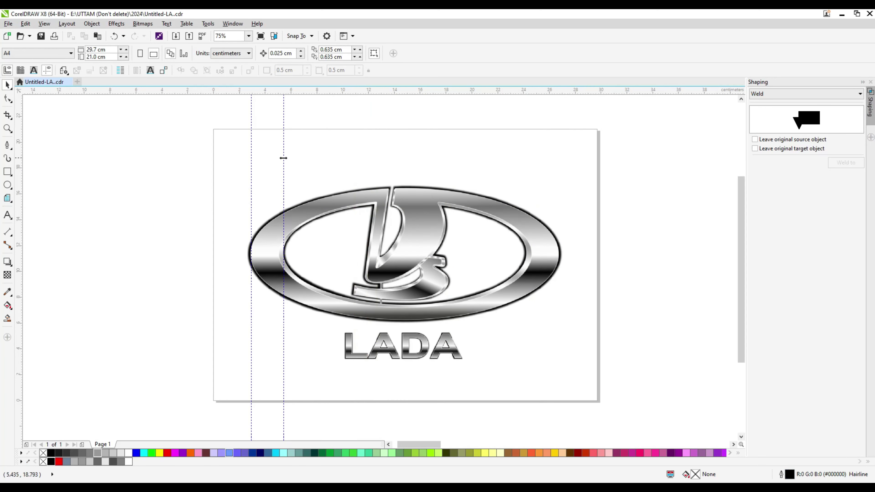